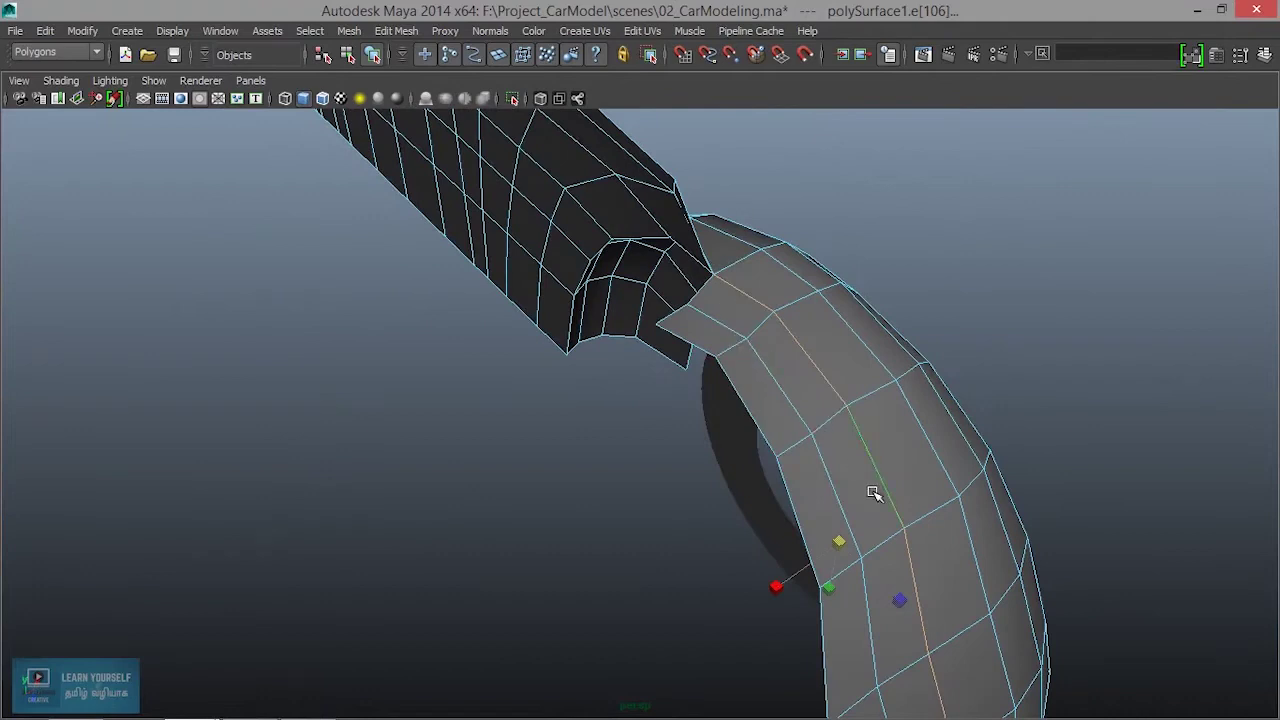
# Scale two lengthwise edge loops on the front fender to adjust their spacing across its surface
pyautogui.moveTo(838, 543); pyautogui.dragTo(842, 544)
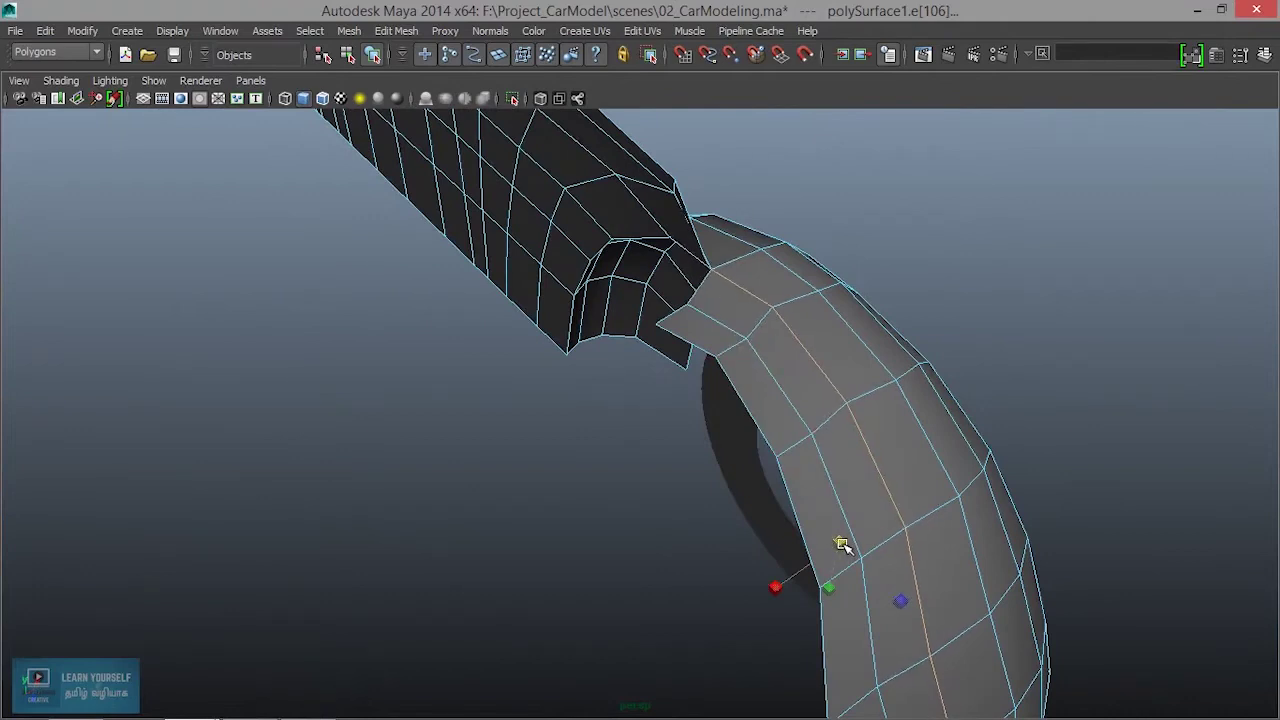
pyautogui.doubleClick(715, 322)
pyautogui.keyDown('alt'); pyautogui.moveTo(929, 545); pyautogui.dragTo(475, 450); pyautogui.keyUp('alt')
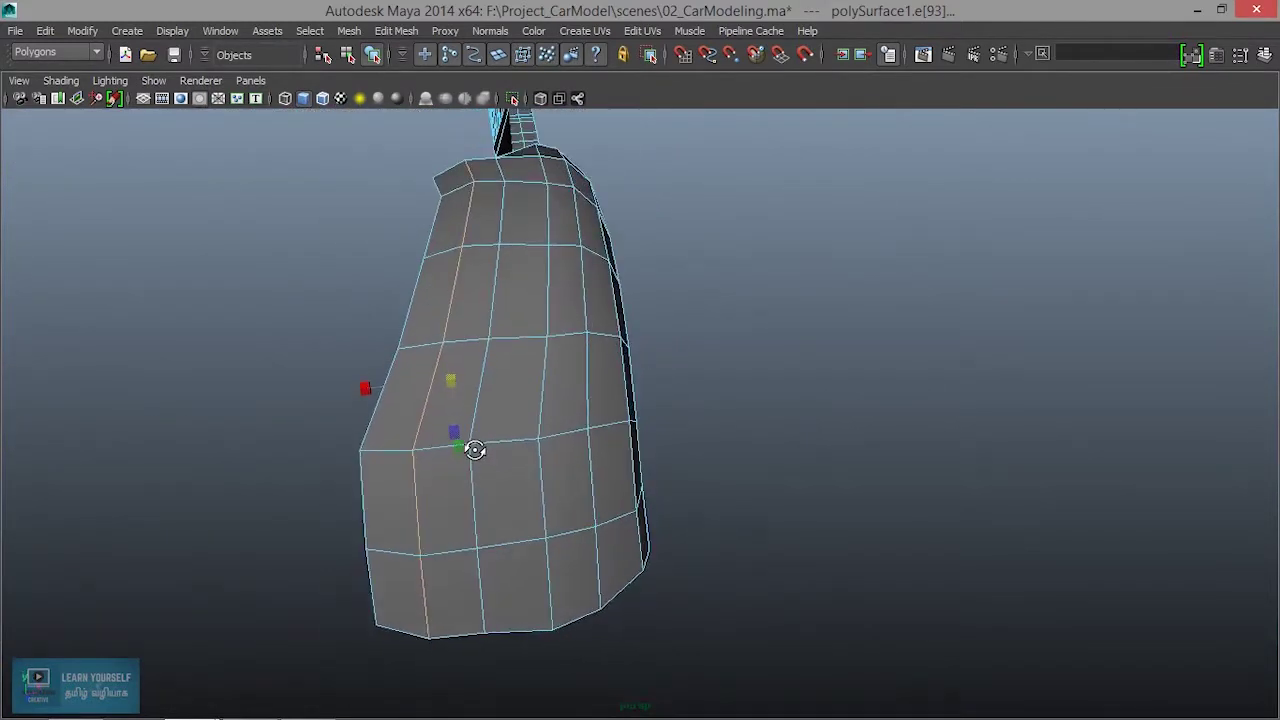
pyautogui.moveTo(362, 390); pyautogui.dragTo(390, 390)
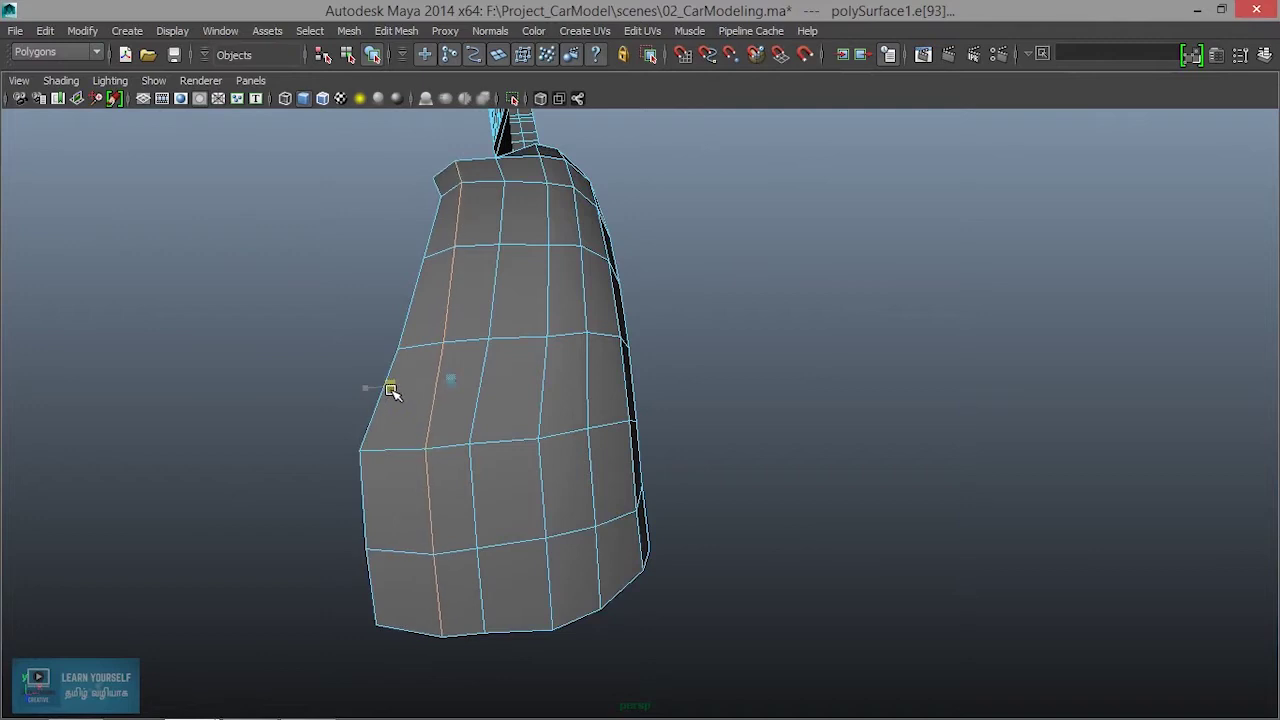
# Try to scale the vertex row across the lower end of the front fender, and undo the attempt
pyautogui.keyDown('alt'); pyautogui.moveTo(477, 440); pyautogui.dragTo(277, 359); pyautogui.keyUp('alt')
pyautogui.moveTo(528, 419); pyautogui.dragTo(455, 273, button='right')
pyautogui.moveTo(577, 455); pyautogui.dragTo(564, 506)
pyautogui.moveTo(601, 562); pyautogui.dragTo(678, 538)
pyautogui.moveTo(638, 456)
pyautogui.mouseDown()
pyautogui.moveTo(649, 456)
pyautogui.moveTo(633, 455)
pyautogui.mouseUp()
pyautogui.keyDown('alt'); pyautogui.moveTo(812, 509); pyautogui.dragTo(754, 519); pyautogui.keyUp('alt')
pyautogui.hotkey('ctrl', 'z')
pyautogui.hotkey('ctrl', 'z')
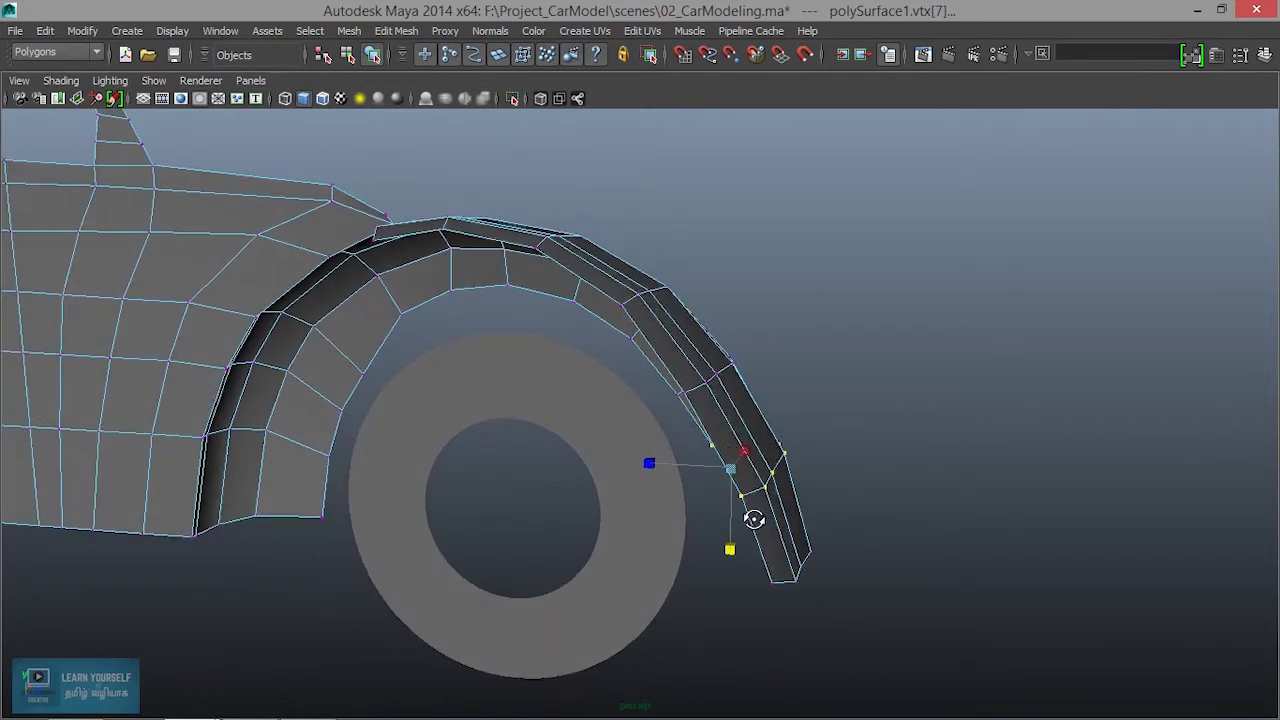
# Scale the vertex row across the lower front fender slightly in height, and check the fender's shape beside the wheel
pyautogui.keyDown('alt'); pyautogui.moveTo(683, 401); pyautogui.dragTo(695, 345); pyautogui.keyUp('alt')
pyautogui.moveTo(760, 401); pyautogui.dragTo(798, 420)
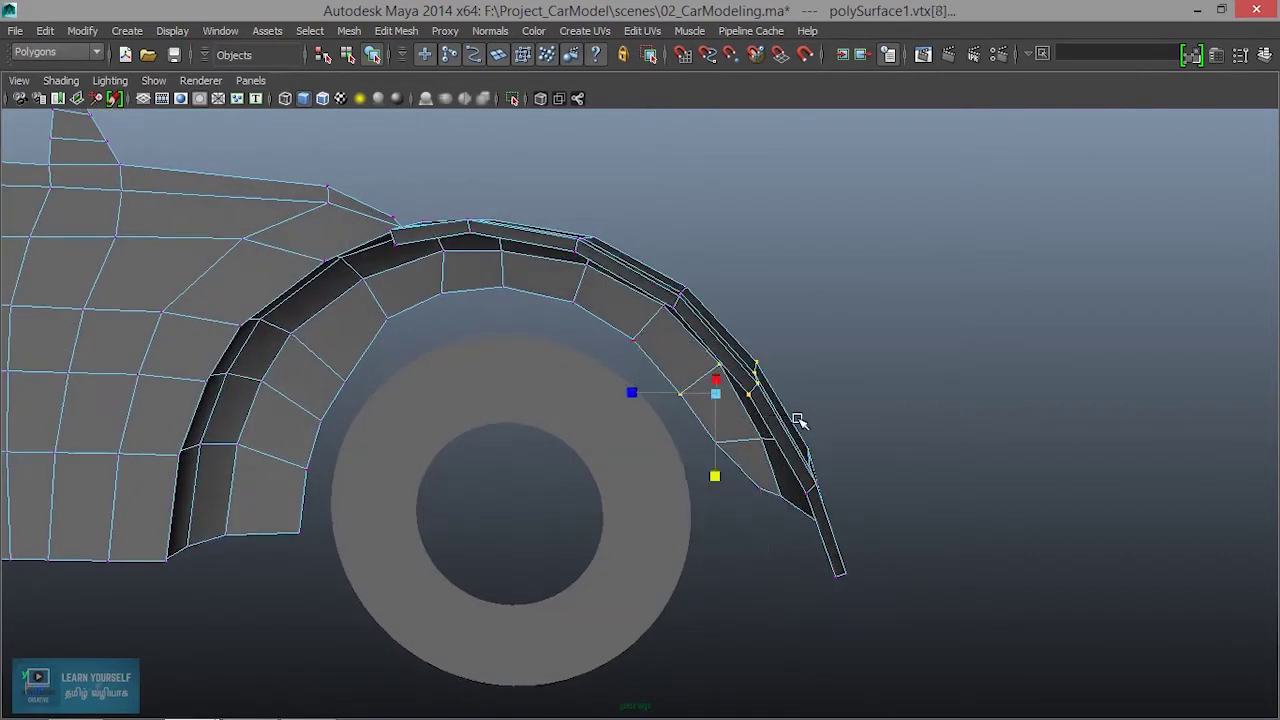
pyautogui.moveTo(720, 479)
pyautogui.mouseDown()
pyautogui.moveTo(720, 464)
pyautogui.moveTo(722, 482)
pyautogui.mouseUp()
pyautogui.keyDown('alt'); pyautogui.moveTo(817, 454); pyautogui.dragTo(862, 442); pyautogui.keyUp('alt')
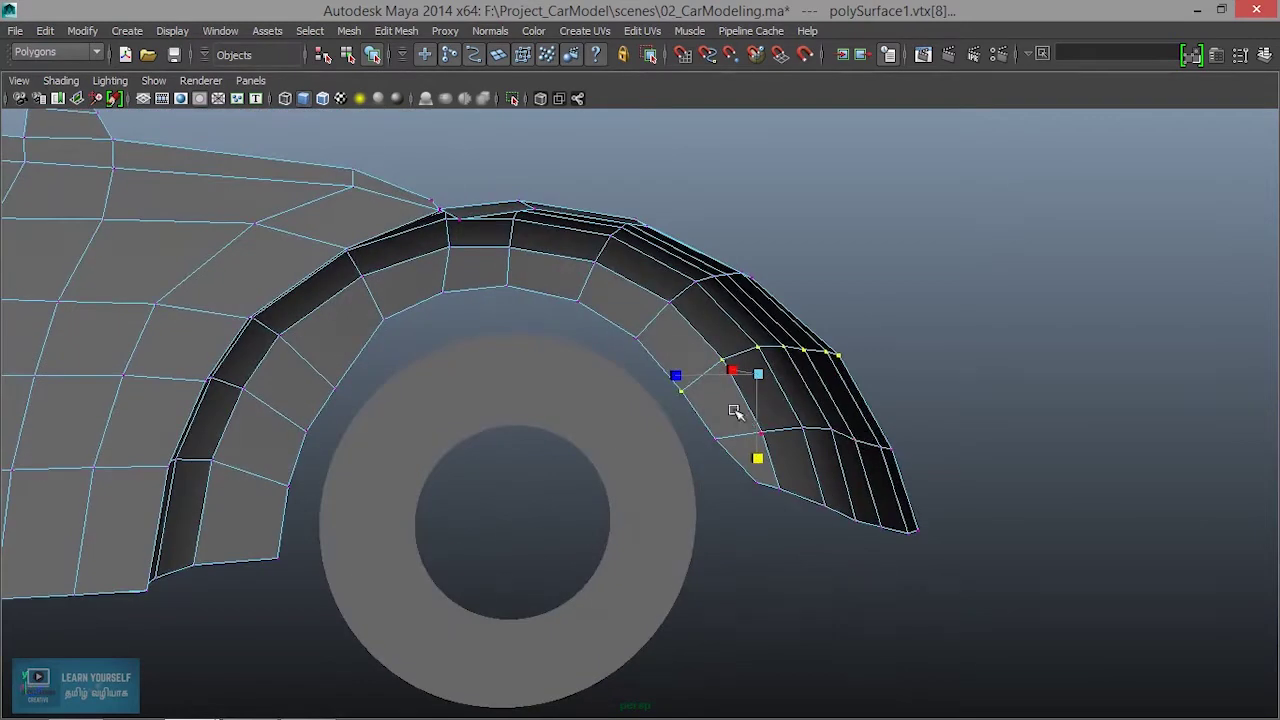
pyautogui.keyDown('ctrl'); pyautogui.moveTo(656, 376); pyautogui.dragTo(697, 438); pyautogui.keyUp('ctrl')
pyautogui.keyDown('alt'); pyautogui.moveTo(787, 453); pyautogui.dragTo(674, 460); pyautogui.keyUp('alt')
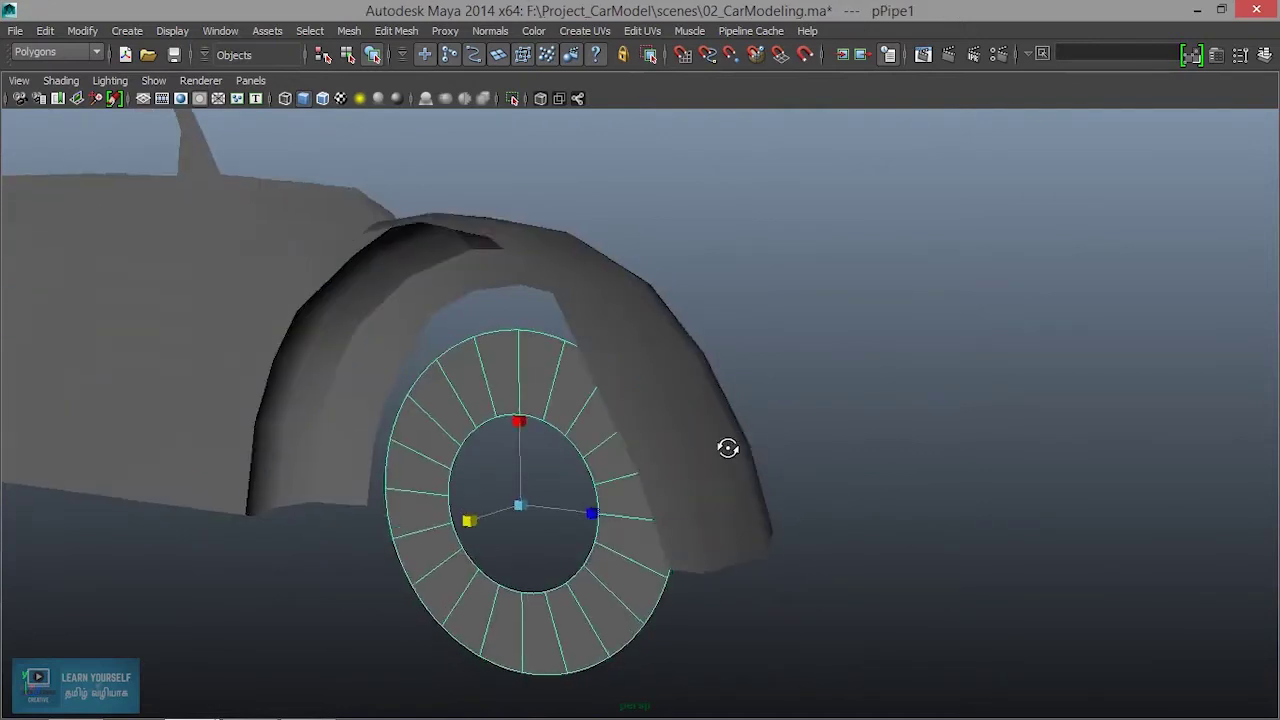
pyautogui.keyDown('alt'); pyautogui.moveTo(737, 440); pyautogui.dragTo(723, 471); pyautogui.keyUp('alt')
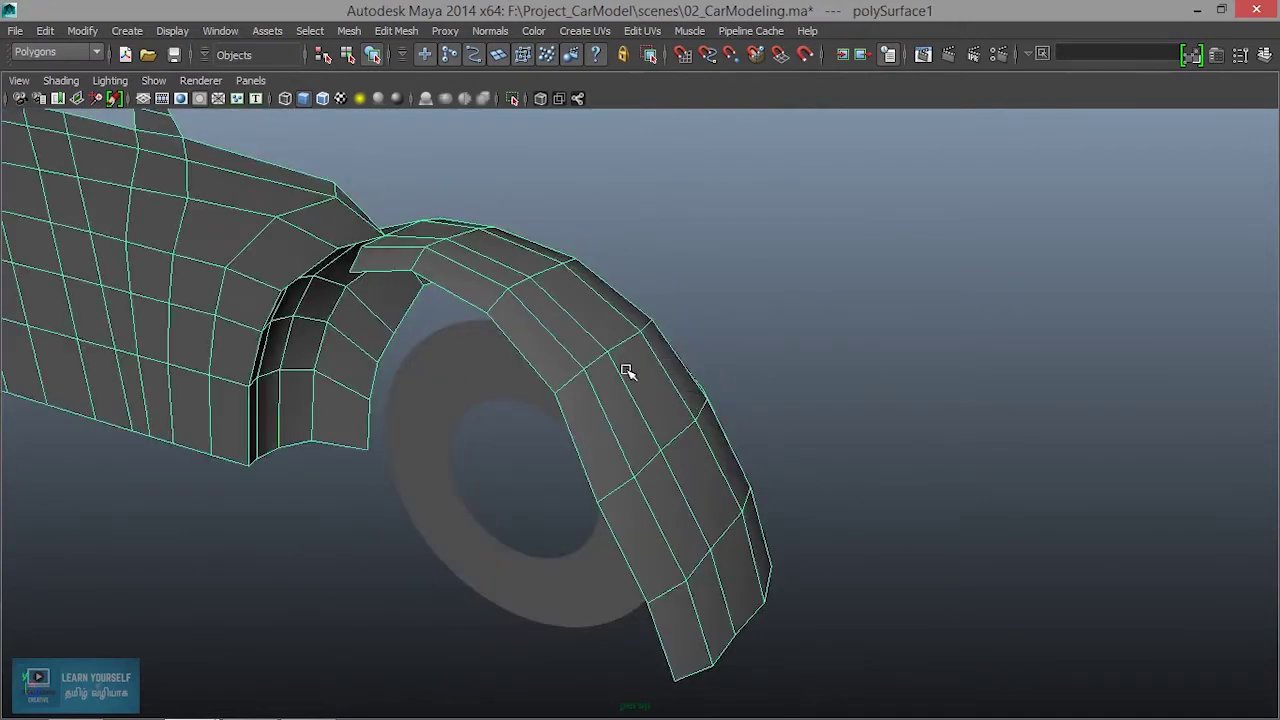
# Straighten the vertex row across the crown of the front fender by scaling it along the car's length
pyautogui.moveTo(626, 273); pyautogui.dragTo(543, 262, button='right')
pyautogui.keyDown('alt'); pyautogui.moveTo(592, 326); pyautogui.dragTo(703, 366); pyautogui.keyUp('alt')
pyautogui.keyDown('alt'); pyautogui.moveTo(703, 366); pyautogui.dragTo(897, 443, button='middle'); pyautogui.keyUp('alt')
pyautogui.keyDown('alt'); pyautogui.moveTo(897, 443); pyautogui.dragTo(812, 405); pyautogui.keyUp('alt')
pyautogui.moveTo(735, 347); pyautogui.dragTo(735, 354)
pyautogui.keyDown('alt'); pyautogui.moveTo(738, 362); pyautogui.dragTo(733, 391); pyautogui.keyUp('alt')
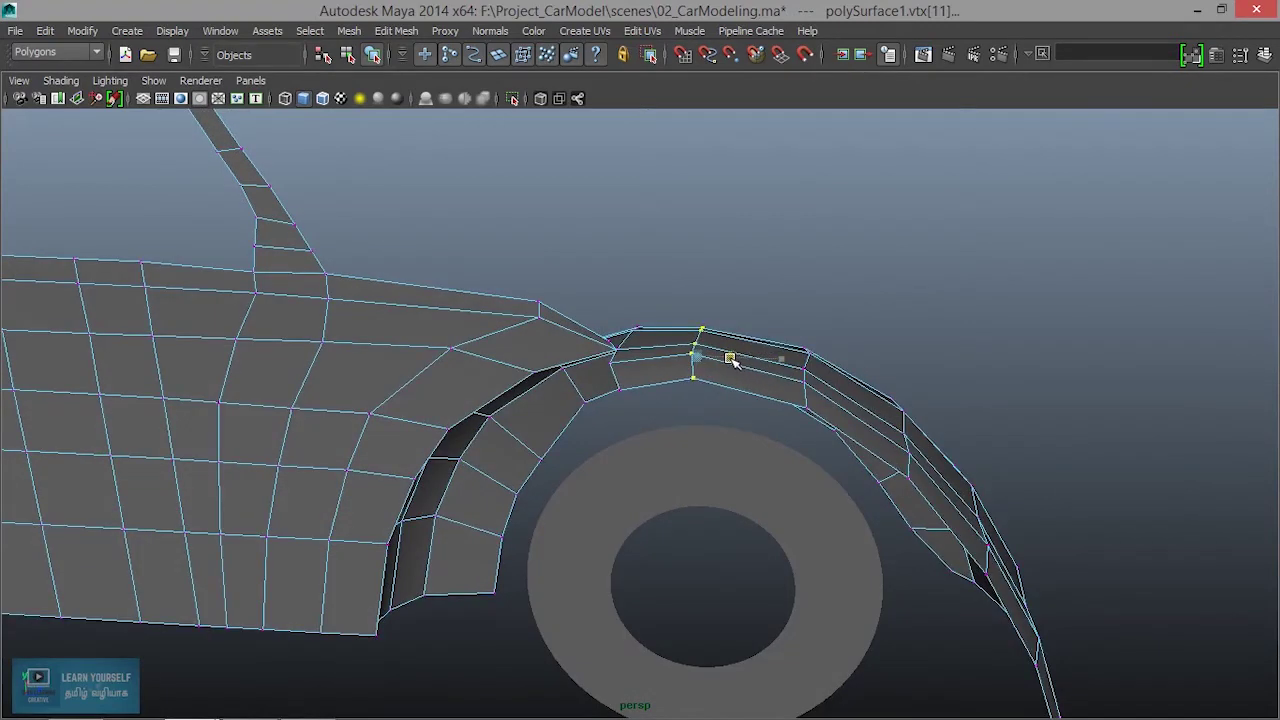
# Straighten the next vertex row forward of the fender's crown by scaling it along the car's length
pyautogui.keyDown('alt'); pyautogui.moveTo(763, 378); pyautogui.dragTo(790, 300); pyautogui.keyUp('alt')
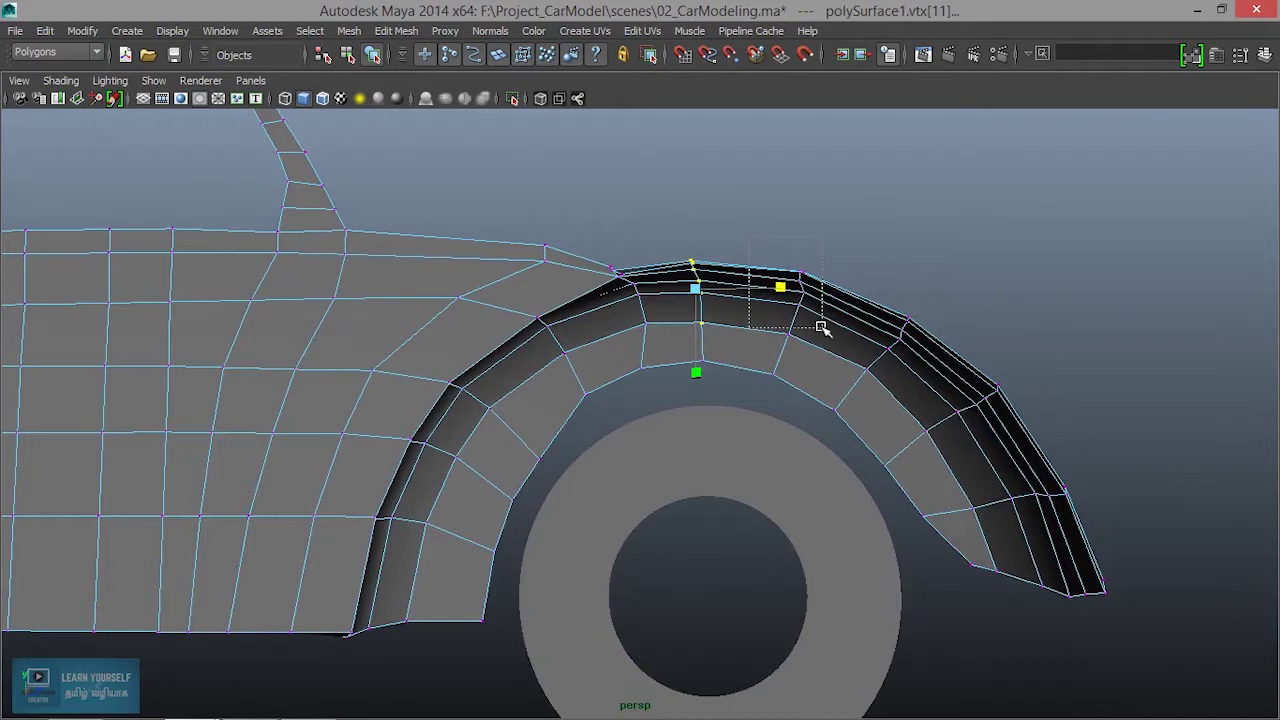
pyautogui.moveTo(820, 318); pyautogui.dragTo(819, 319)
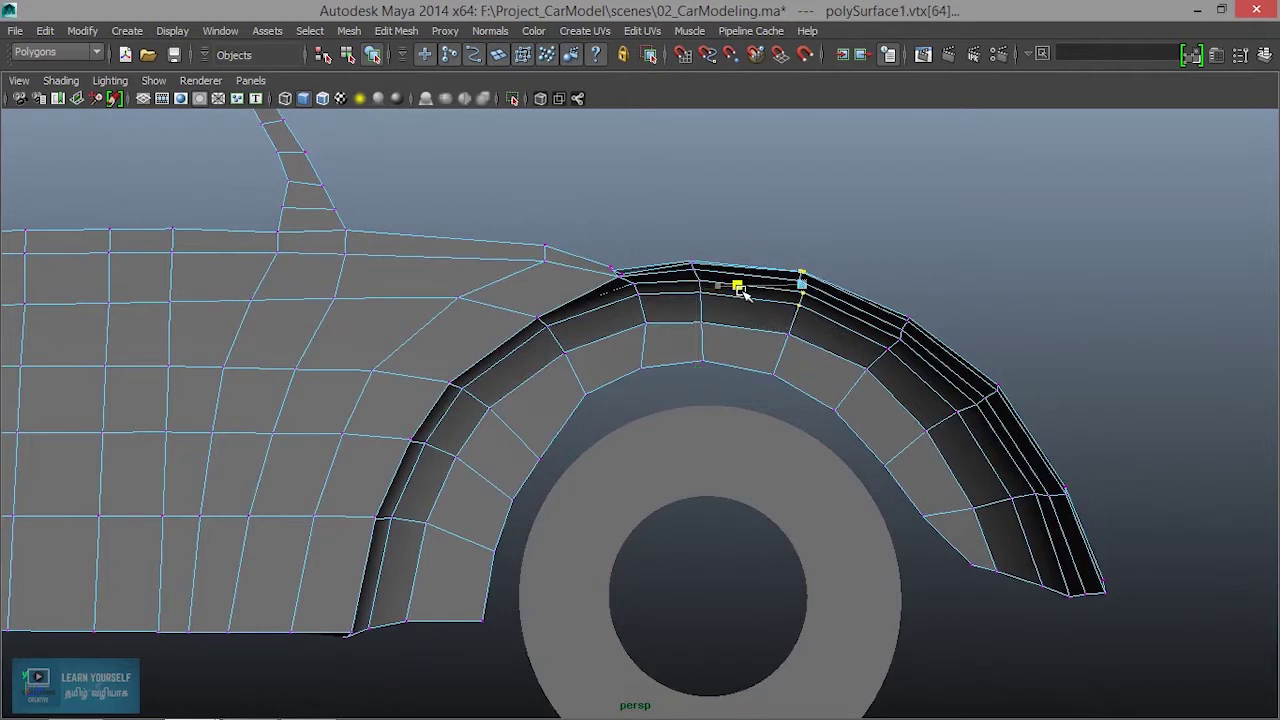
pyautogui.keyDown('alt'); pyautogui.moveTo(882, 382); pyautogui.dragTo(662, 405); pyautogui.keyUp('alt')
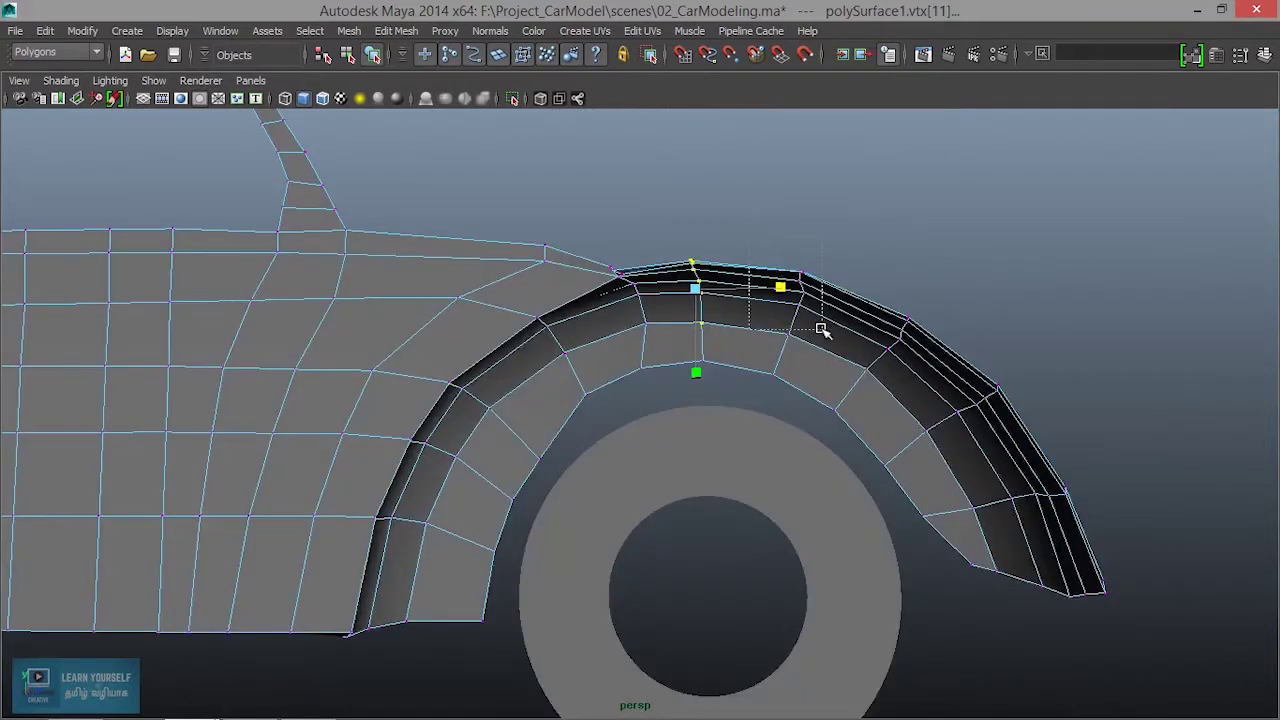
pyautogui.moveTo(820, 321); pyautogui.dragTo(820, 333)
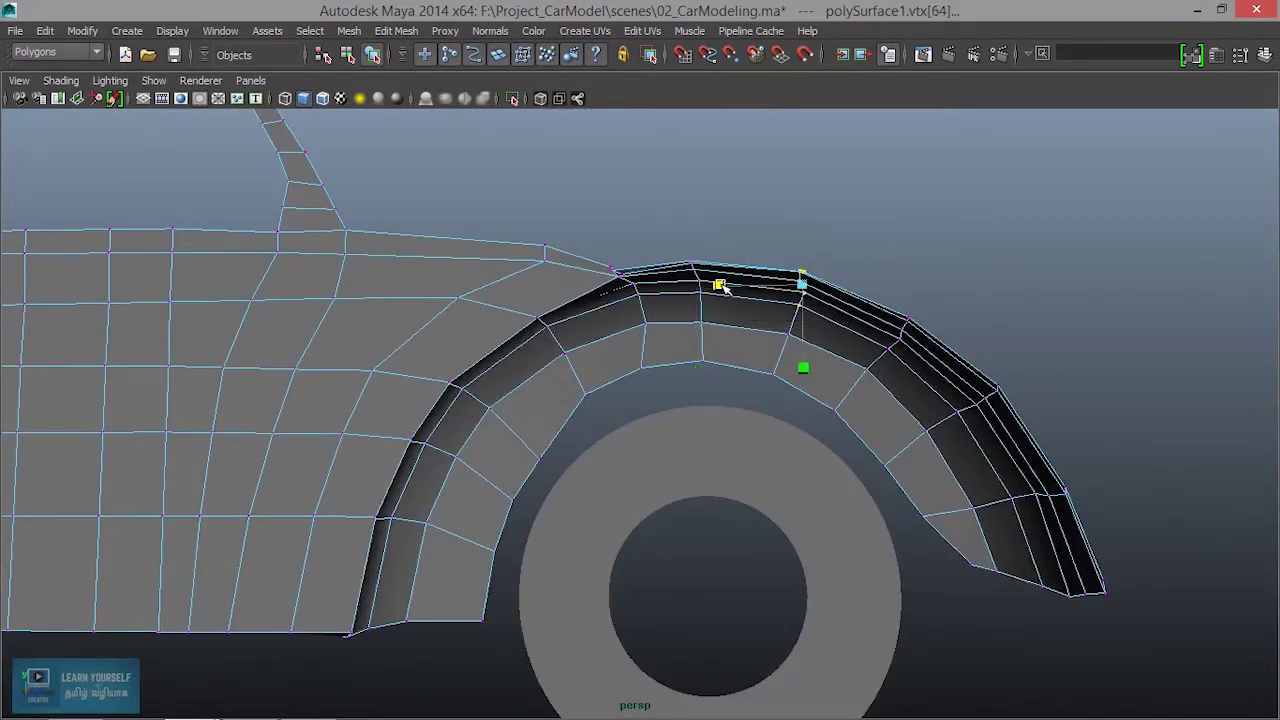
pyautogui.keyDown('alt'); pyautogui.moveTo(888, 382); pyautogui.dragTo(660, 406); pyautogui.keyUp('alt')
# Preview the car body smoothed and examine the reshaped front fender from several angles
pyautogui.moveTo(554, 273); pyautogui.dragTo(638, 250, button='right')
pyautogui.click(573, 374)
pyautogui.press('3')
pyautogui.click(819, 419)
pyautogui.keyDown('alt'); pyautogui.moveTo(784, 438); pyautogui.dragTo(681, 474); pyautogui.keyUp('alt')
pyautogui.scroll(-3, 681, 474)
pyautogui.keyDown('alt'); pyautogui.moveTo(592, 474); pyautogui.dragTo(726, 457); pyautogui.keyUp('alt')
pyautogui.click(572, 475)
pyautogui.scroll(3, 660, 510)
pyautogui.keyDown('alt'); pyautogui.moveTo(567, 494); pyautogui.dragTo(654, 466); pyautogui.keyUp('alt')
pyautogui.press('1')
pyautogui.scroll(-2, 530, 449)
pyautogui.click(762, 458)
pyautogui.keyDown('alt'); pyautogui.moveTo(762, 458); pyautogui.dragTo(568, 450); pyautogui.keyUp('alt')
pyautogui.click(444, 414)
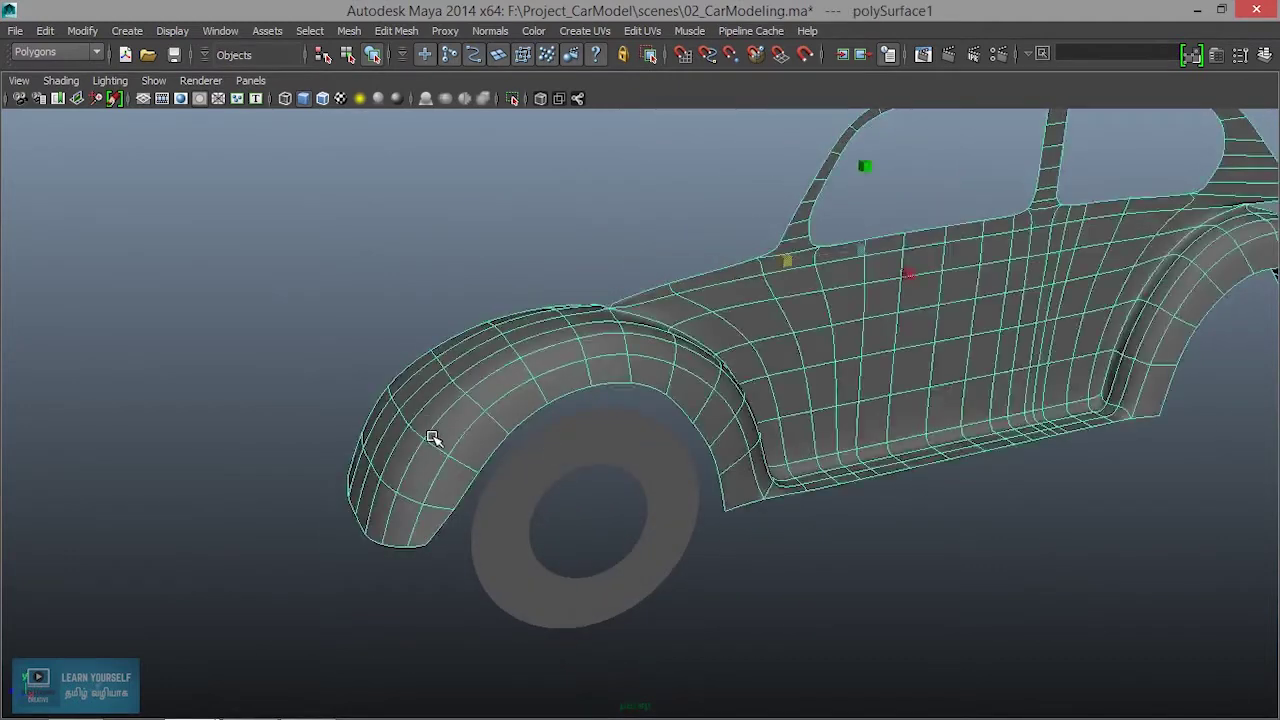
# Select the lengthwise edges running along the upper front fender and move them slightly along the car's length
pyautogui.scroll(4, 428, 441)
pyautogui.keyDown('alt'); pyautogui.moveTo(426, 443); pyautogui.dragTo(830, 457, button='middle'); pyautogui.keyUp('alt')
pyautogui.scroll(1, 830, 458)
pyautogui.scroll(1, 830, 457)
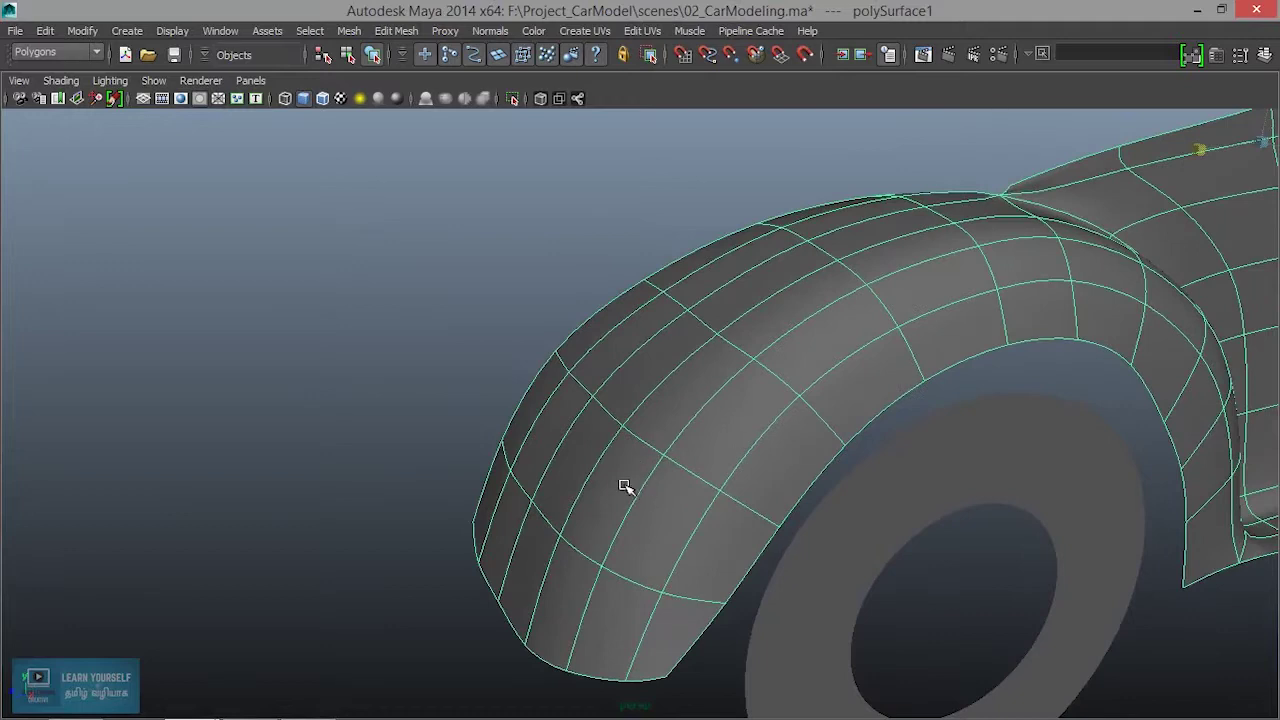
pyautogui.moveTo(553, 521); pyautogui.dragTo(554, 228, button='right')
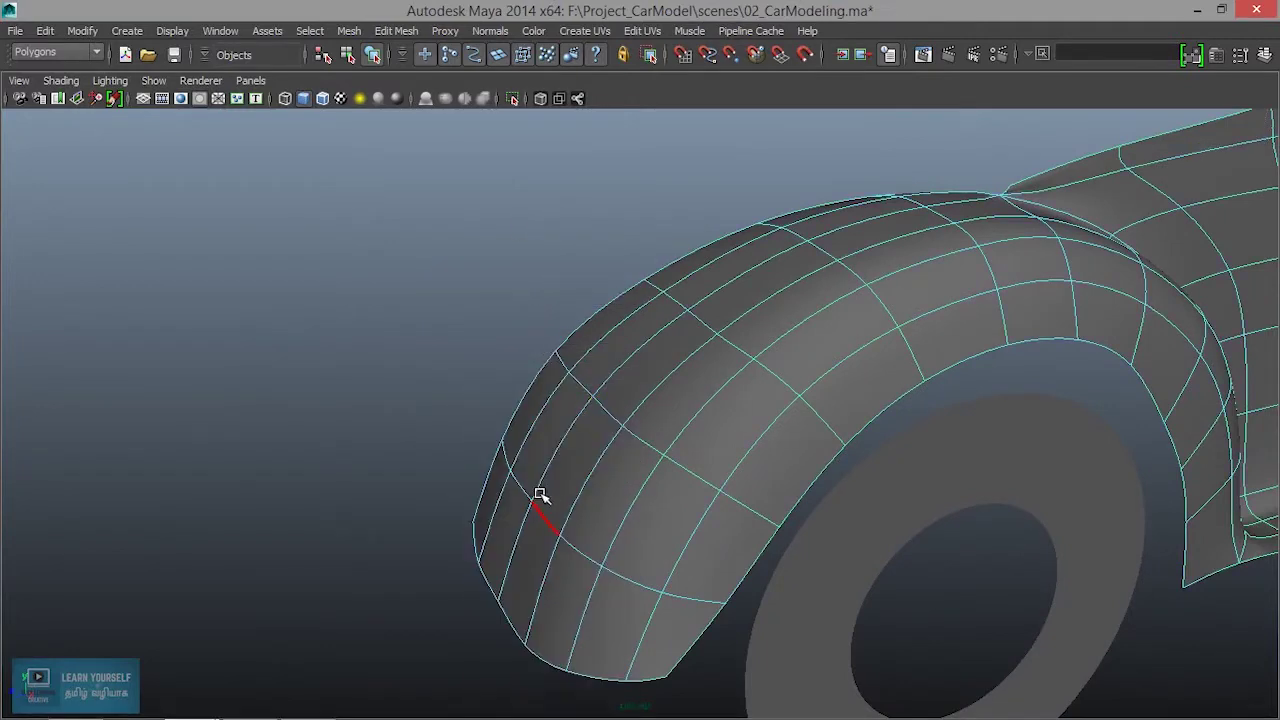
pyautogui.click(515, 531)
pyautogui.keyDown('alt'); pyautogui.moveTo(716, 488); pyautogui.dragTo(482, 584, button='middle'); pyautogui.keyUp('alt')
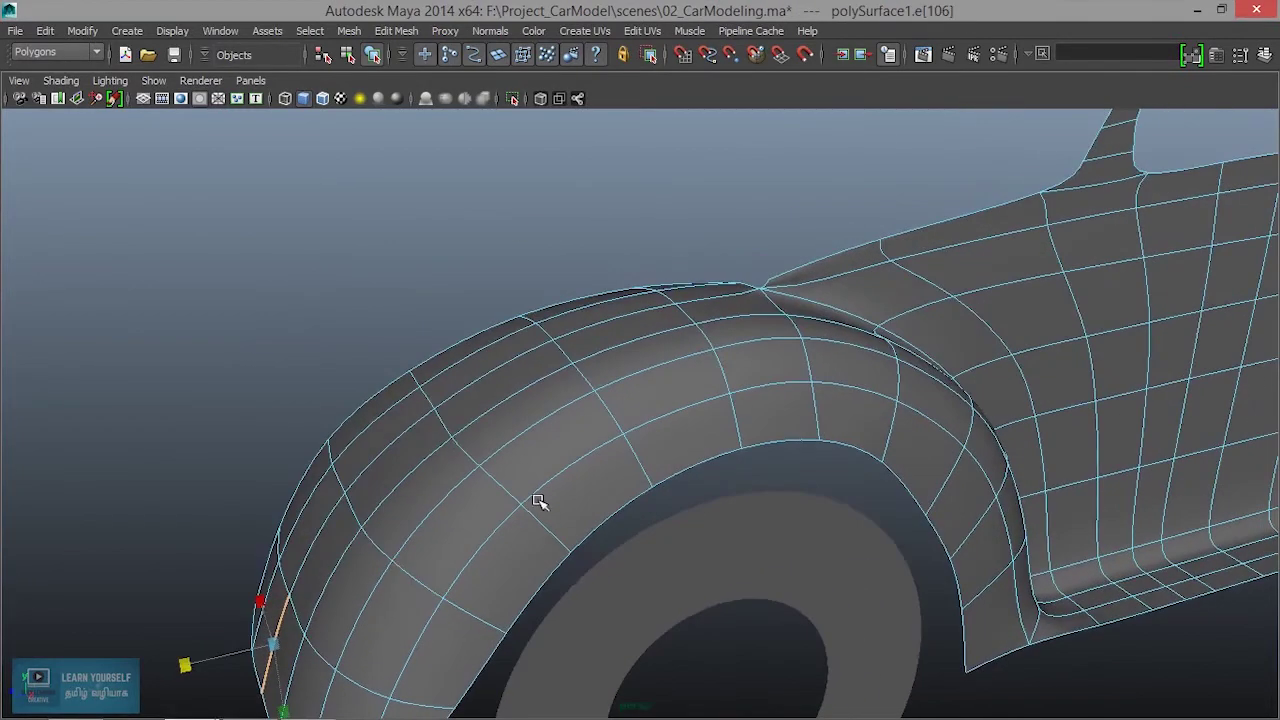
pyautogui.keyDown('shift'); pyautogui.click(415, 423); pyautogui.keyUp('shift')
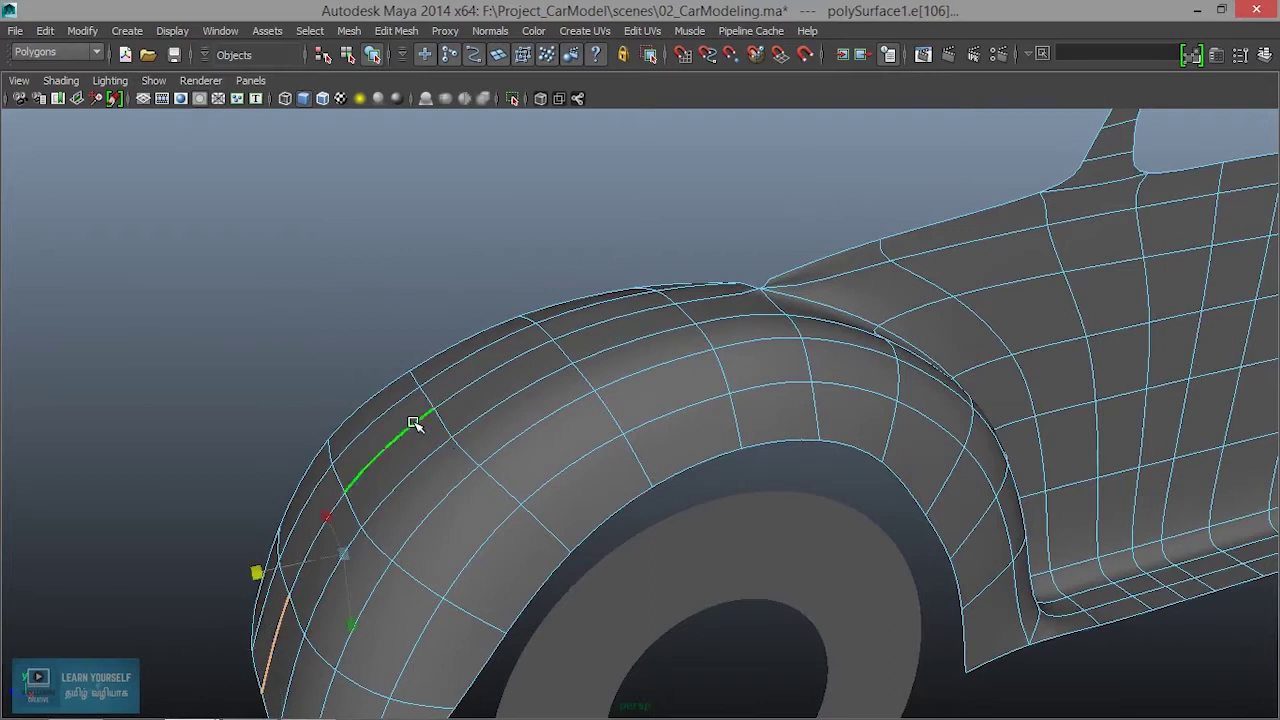
pyautogui.keyDown('shift'); pyautogui.click(499, 366); pyautogui.keyUp('shift')
pyautogui.keyDown('shift'); pyautogui.click(617, 316); pyautogui.keyUp('shift')
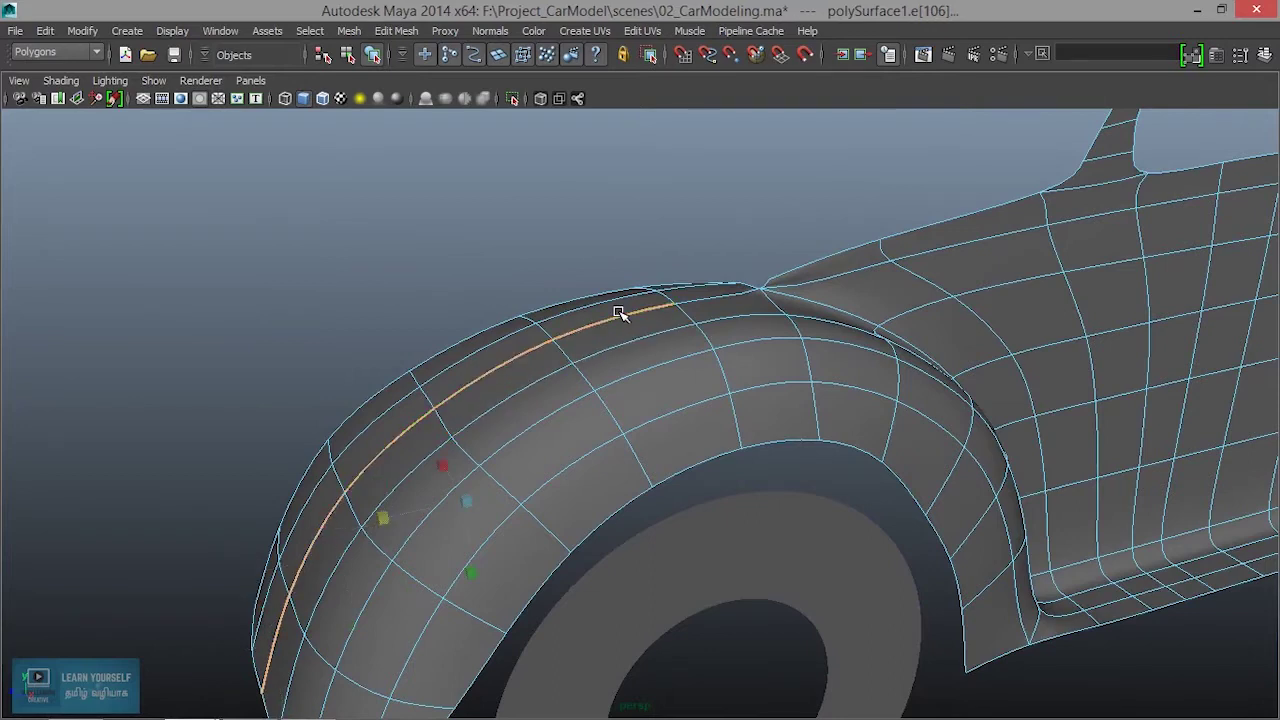
pyautogui.scroll(-1, 590, 382)
pyautogui.keyDown('alt'); pyautogui.moveTo(597, 393); pyautogui.dragTo(586, 379); pyautogui.keyUp('alt')
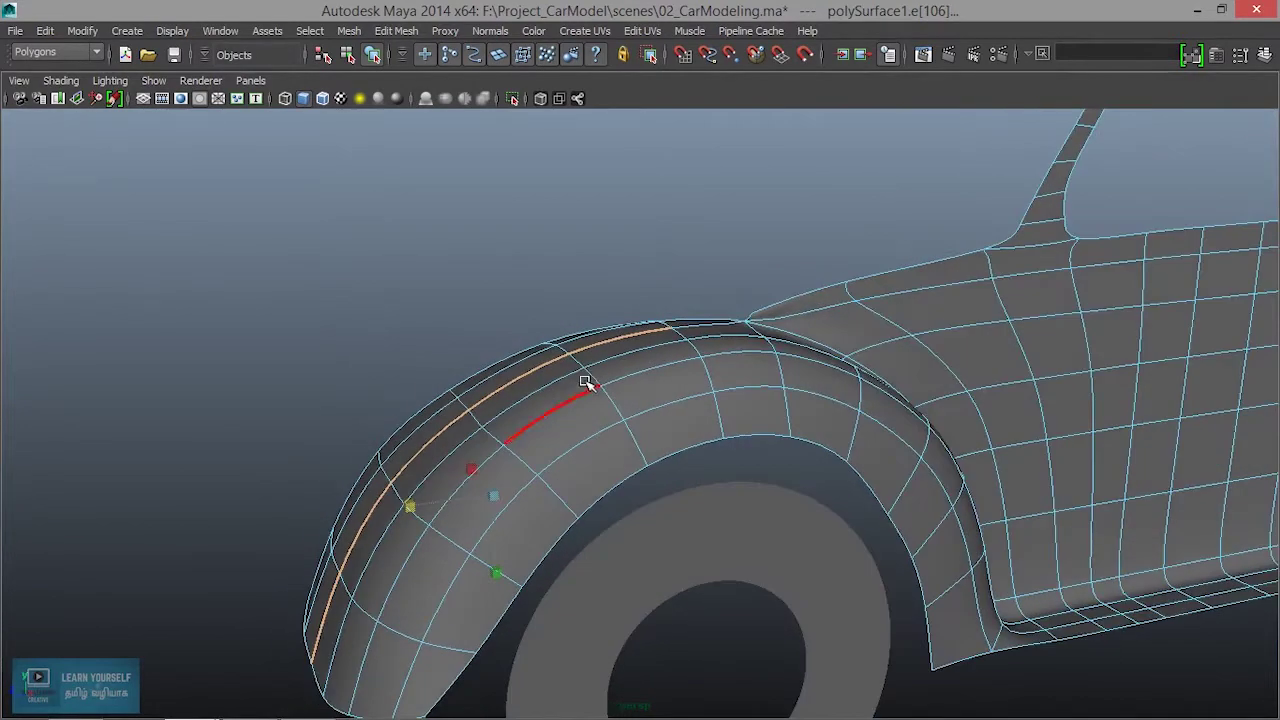
pyautogui.press('1')
pyautogui.press('w')
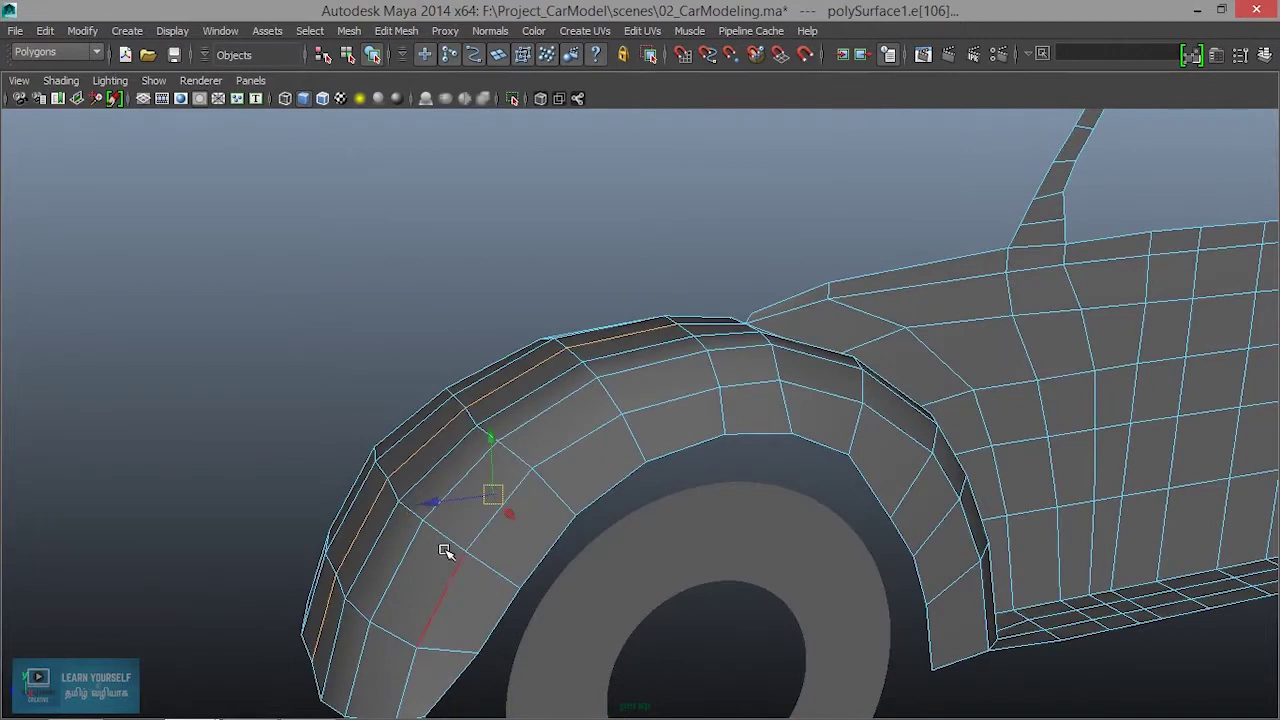
pyautogui.moveTo(433, 504)
pyautogui.mouseDown()
pyautogui.moveTo(507, 491)
pyautogui.moveTo(537, 426)
pyautogui.moveTo(457, 448)
pyautogui.moveTo(436, 482)
pyautogui.mouseUp()
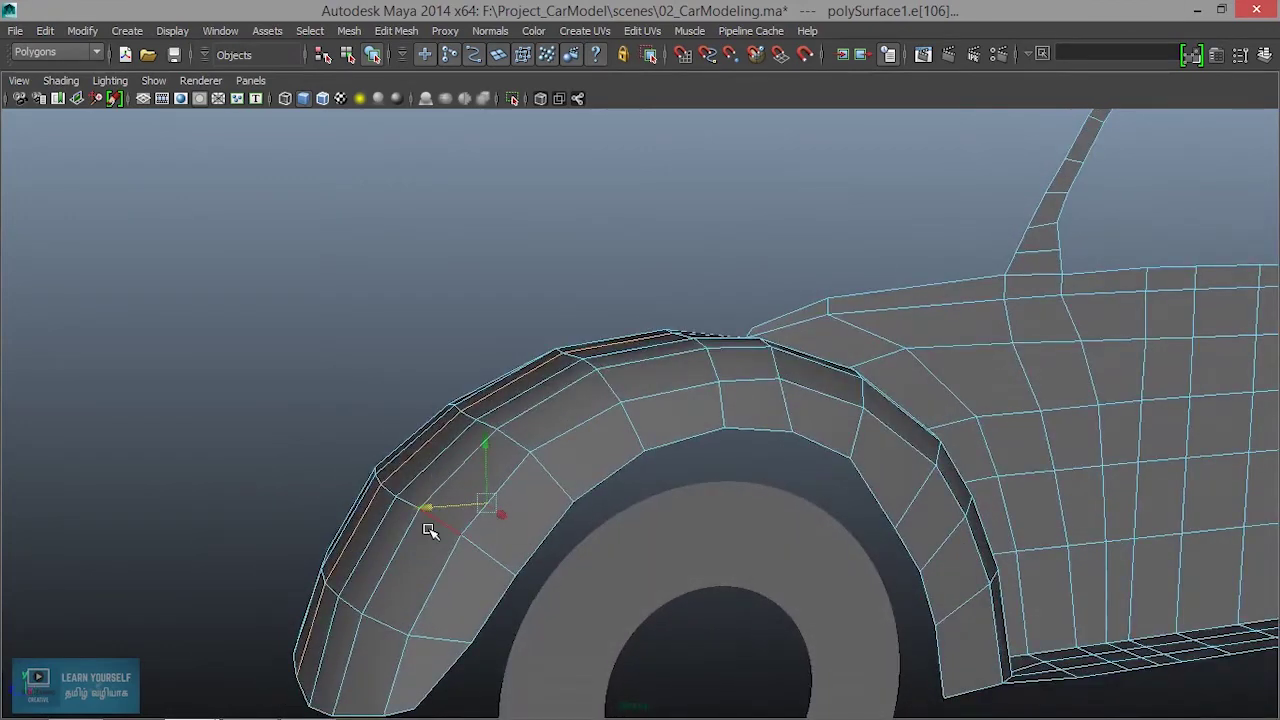
# Preview the body smoothed again and examine the front fender and window frames from several angles
pyautogui.press('3')
pyautogui.moveTo(600, 437); pyautogui.dragTo(686, 256, button='right')
pyautogui.scroll(-4, 572, 337)
pyautogui.click(463, 412)
pyautogui.keyDown('alt'); pyautogui.moveTo(442, 510); pyautogui.dragTo(493, 522); pyautogui.keyUp('alt')
pyautogui.keyDown('alt'); pyautogui.moveTo(842, 511); pyautogui.dragTo(190, 562, button='middle'); pyautogui.keyUp('alt')
pyautogui.keyDown('alt'); pyautogui.moveTo(190, 562); pyautogui.dragTo(600, 551, button='right'); pyautogui.keyUp('alt')
pyautogui.keyDown('alt'); pyautogui.moveTo(600, 480); pyautogui.dragTo(1075, 410, button='middle'); pyautogui.keyUp('alt')
pyautogui.click(754, 422)
pyautogui.keyDown('alt'); pyautogui.moveTo(726, 417); pyautogui.dragTo(428, 399); pyautogui.keyUp('alt')
pyautogui.keyDown('alt'); pyautogui.moveTo(428, 399); pyautogui.dragTo(594, 429, button='right'); pyautogui.keyUp('alt')
pyautogui.keyDown('alt'); pyautogui.moveTo(594, 429); pyautogui.dragTo(167, 527, button='middle'); pyautogui.keyUp('alt')
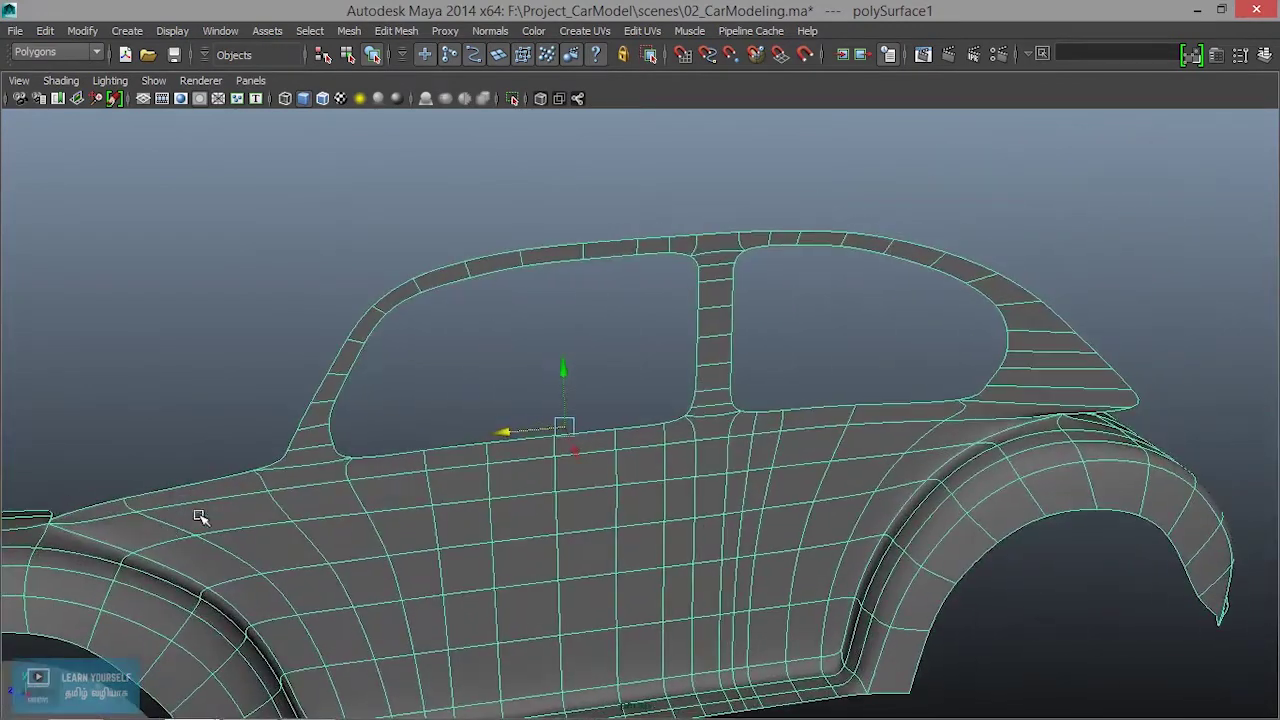
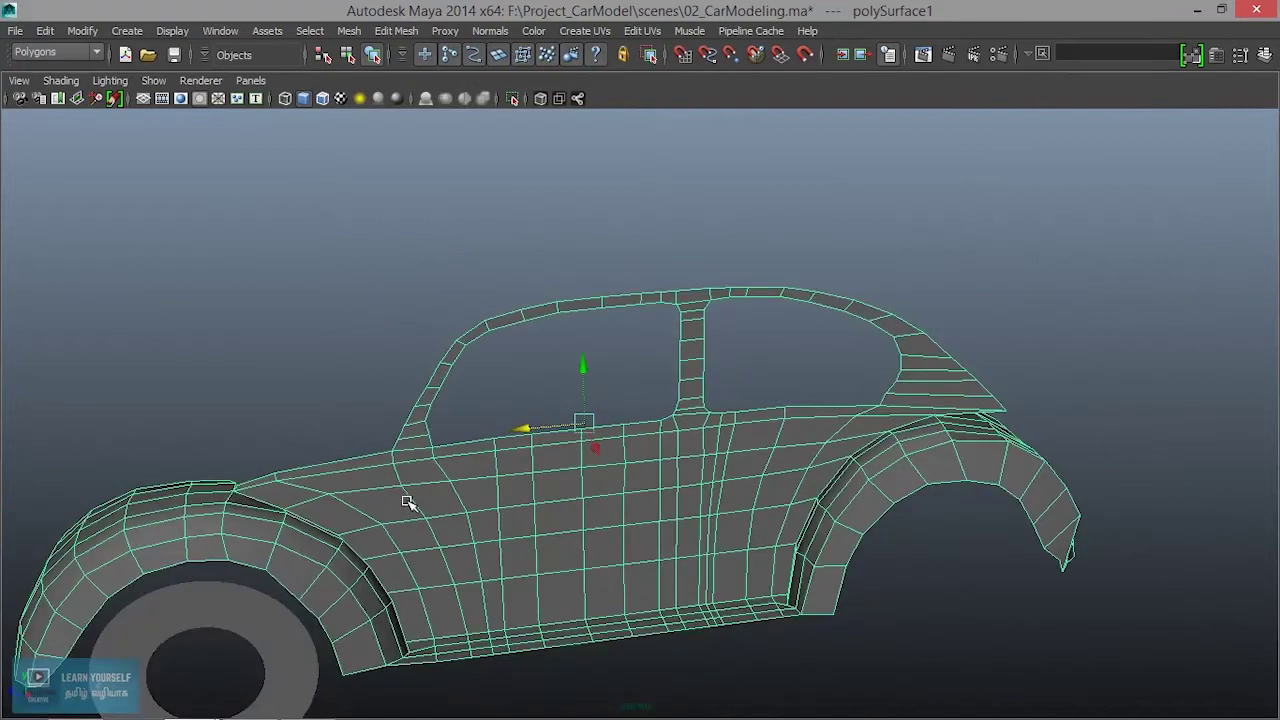
# Examine the smoothed body from the front and side, checking the flow between the fenders and the lower sill
pyautogui.keyDown('alt'); pyautogui.moveTo(434, 503); pyautogui.dragTo(470, 521); pyautogui.keyUp('alt')
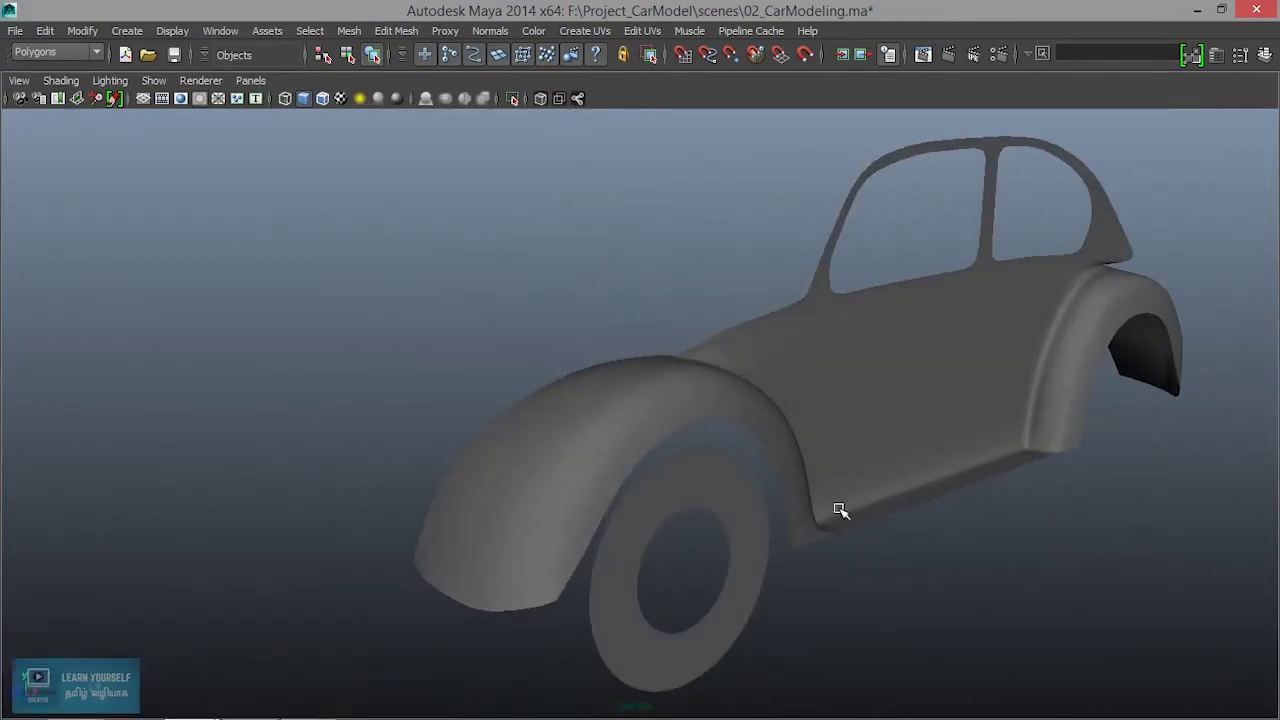
pyautogui.keyDown('alt'); pyautogui.moveTo(837, 509); pyautogui.dragTo(377, 514, button='middle'); pyautogui.keyUp('alt')
pyautogui.scroll(4, 377, 514)
pyautogui.keyDown('alt'); pyautogui.moveTo(497, 534); pyautogui.dragTo(821, 445, button='middle'); pyautogui.keyUp('alt')
pyautogui.click(751, 421)
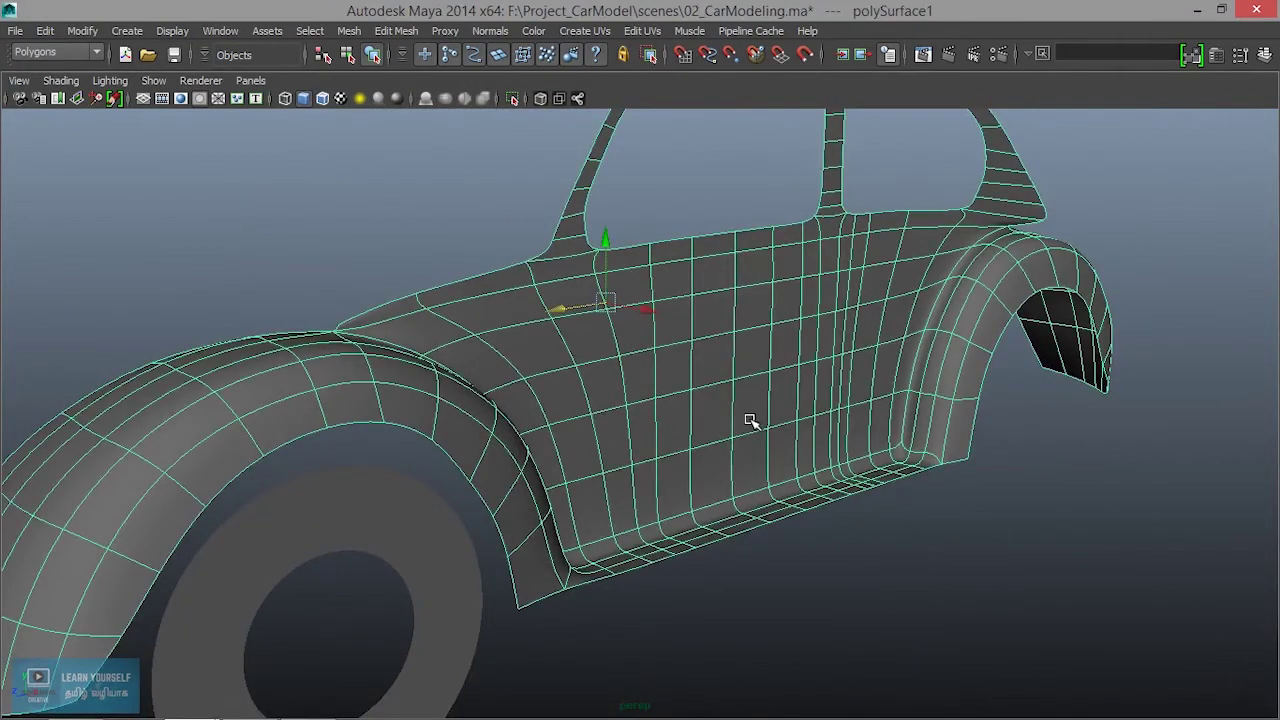
pyautogui.scroll(-4, 726, 415)
pyautogui.keyDown('alt'); pyautogui.moveTo(500, 463); pyautogui.dragTo(618, 477); pyautogui.keyUp('alt')
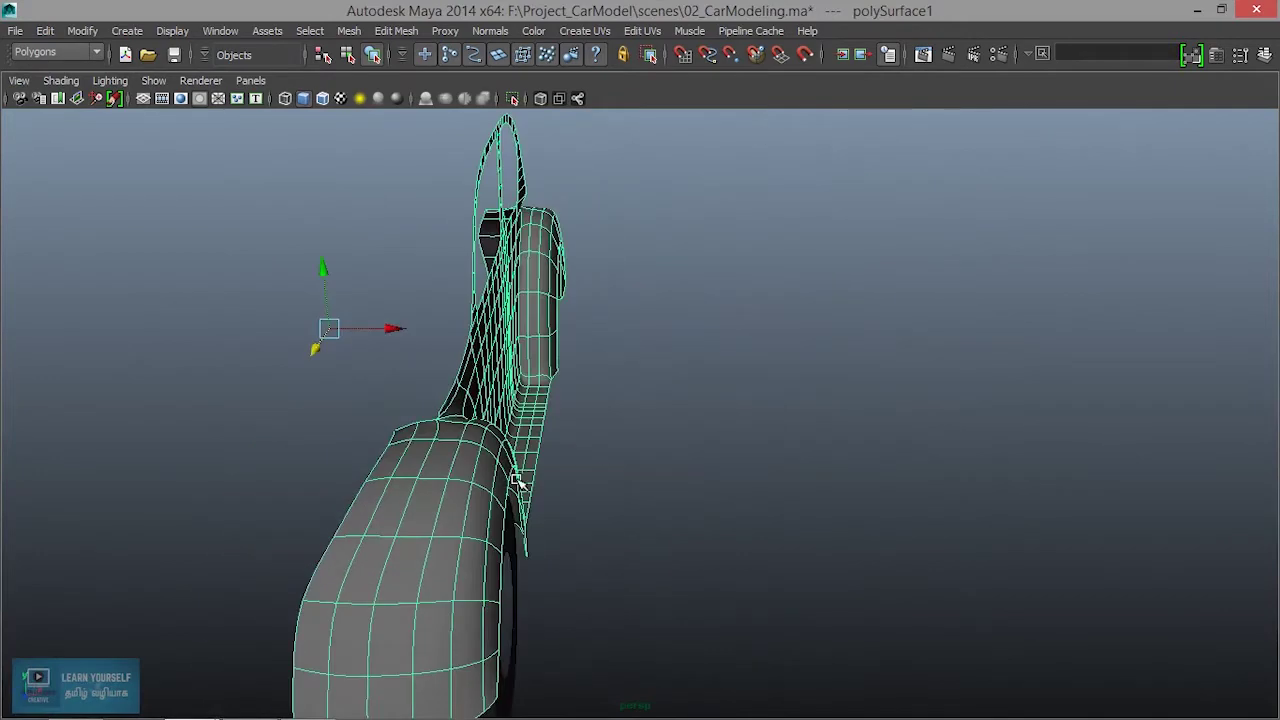
pyautogui.keyDown('alt'); pyautogui.moveTo(516, 479); pyautogui.dragTo(724, 440, button='middle'); pyautogui.keyUp('alt')
pyautogui.keyDown('alt'); pyautogui.moveTo(618, 425); pyautogui.dragTo(443, 423); pyautogui.keyUp('alt')
pyautogui.keyDown('alt'); pyautogui.moveTo(515, 428); pyautogui.dragTo(572, 429, button='right'); pyautogui.keyUp('alt')
pyautogui.keyDown('alt'); pyautogui.moveTo(572, 430); pyautogui.dragTo(126, 542, button='middle'); pyautogui.keyUp('alt')
# Compare the unsmoothed and smoothed outlines of the front side window frame
pyautogui.press('1')
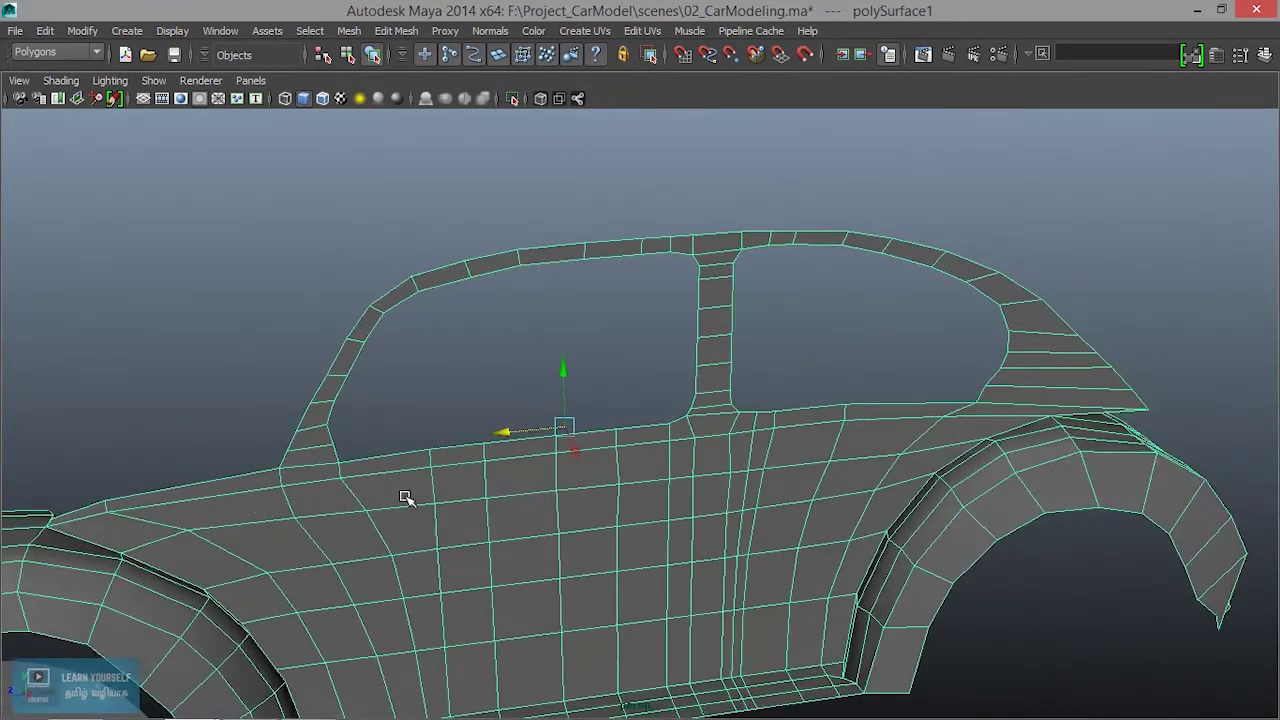
pyautogui.scroll(-2, 405, 497)
pyautogui.keyDown('alt'); pyautogui.moveTo(497, 403); pyautogui.dragTo(502, 352); pyautogui.keyUp('alt')
pyautogui.keyDown('alt'); pyautogui.moveTo(570, 352); pyautogui.dragTo(650, 351, button='right'); pyautogui.keyUp('alt')
pyautogui.keyDown('alt'); pyautogui.moveTo(597, 346); pyautogui.dragTo(618, 353, button='middle'); pyautogui.keyUp('alt')
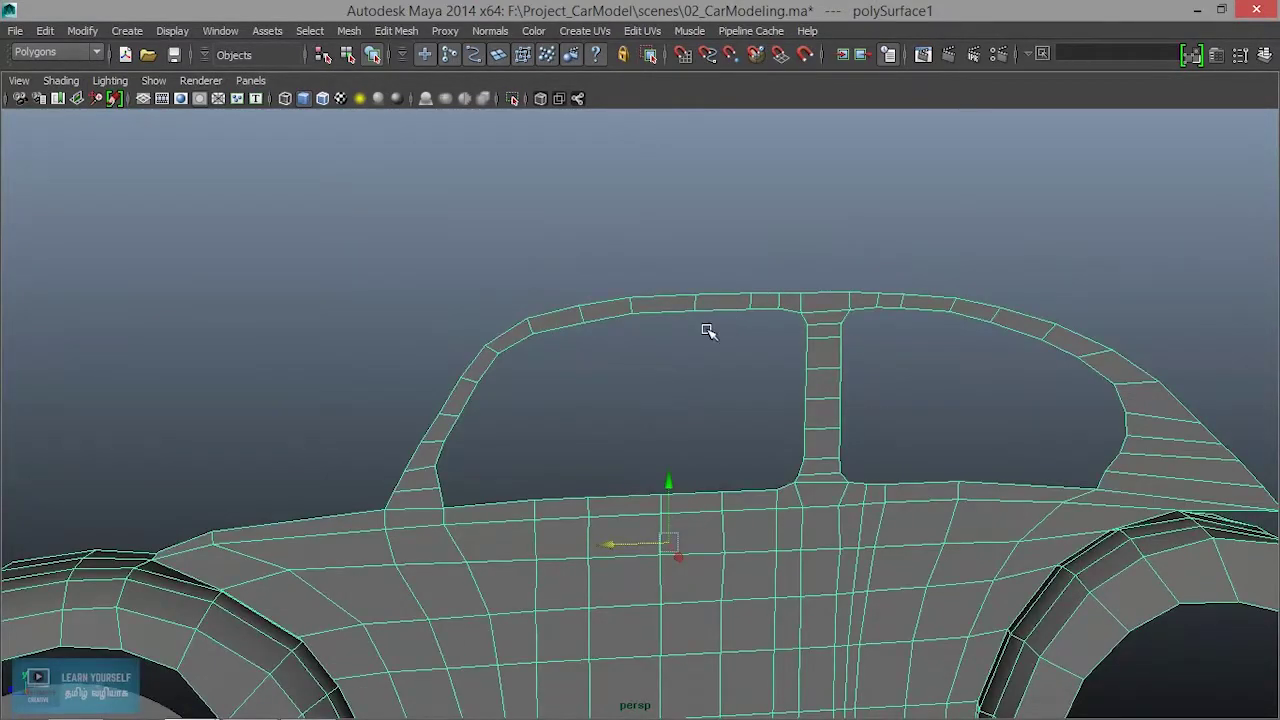
pyautogui.scroll(4, 707, 330)
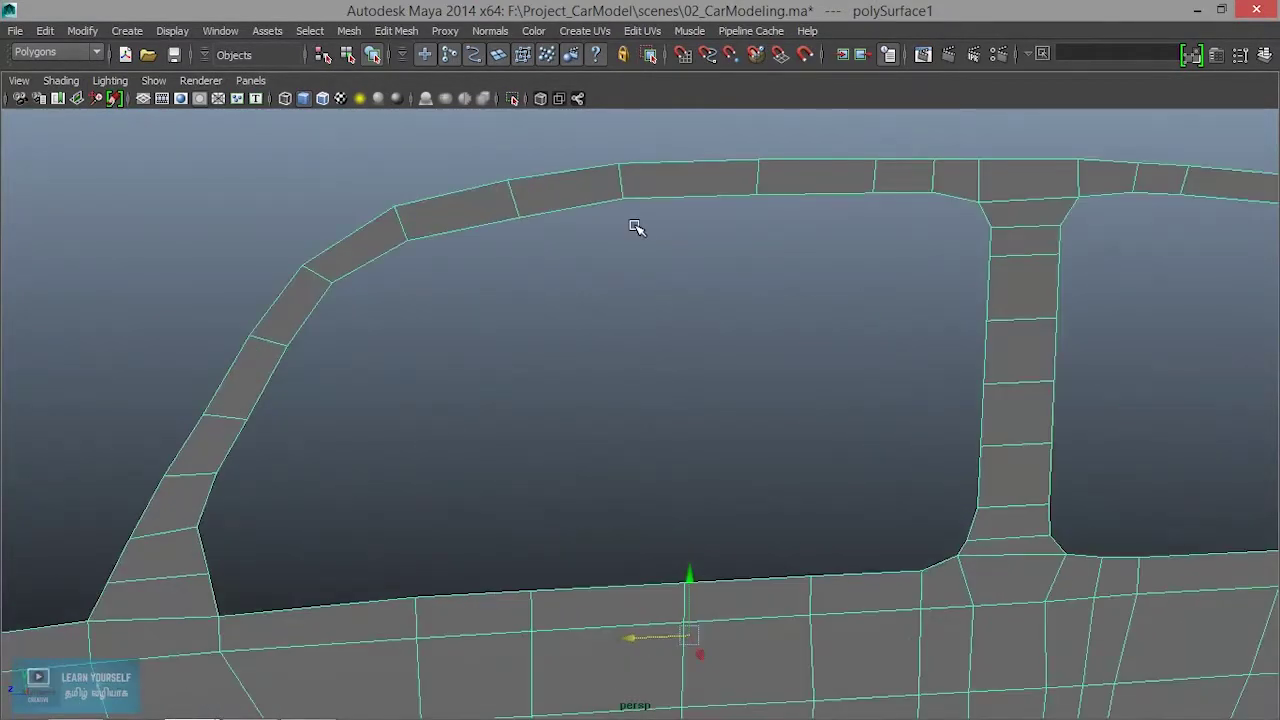
pyautogui.press('3')
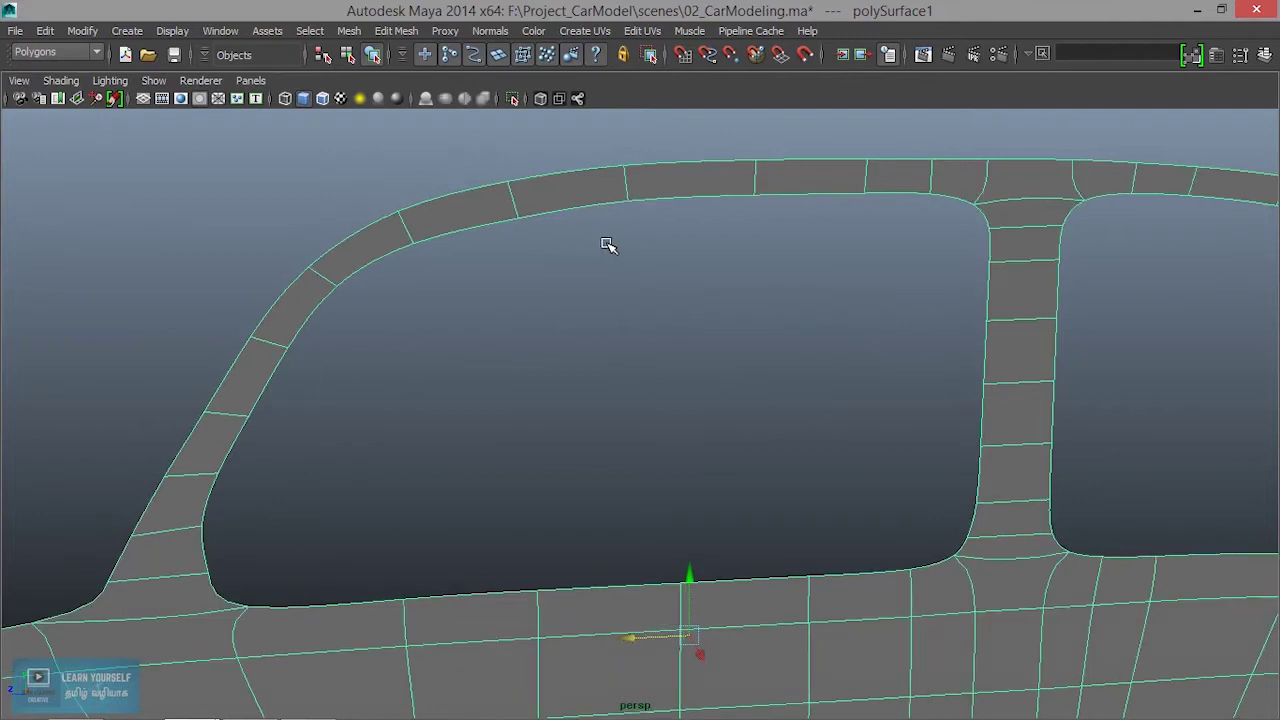
pyautogui.press('1')
# In the side view, select the vertices along the front window's upper inner edge and scale them slightly in height
pyautogui.press('space')
pyautogui.press('space')
pyautogui.scroll(5, 561, 537)
pyautogui.keyDown('alt'); pyautogui.moveTo(540, 460); pyautogui.dragTo(771, 656, button='middle'); pyautogui.keyUp('alt')
pyautogui.scroll(4, 843, 577)
pyautogui.keyDown('alt'); pyautogui.moveTo(642, 493); pyautogui.dragTo(958, 394, button='middle'); pyautogui.keyUp('alt')
pyautogui.moveTo(618, 235); pyautogui.dragTo(555, 234, button='right')
pyautogui.scroll(-3, 746, 414)
pyautogui.keyDown('alt'); pyautogui.moveTo(947, 437); pyautogui.dragTo(666, 477, button='middle'); pyautogui.keyUp('alt')
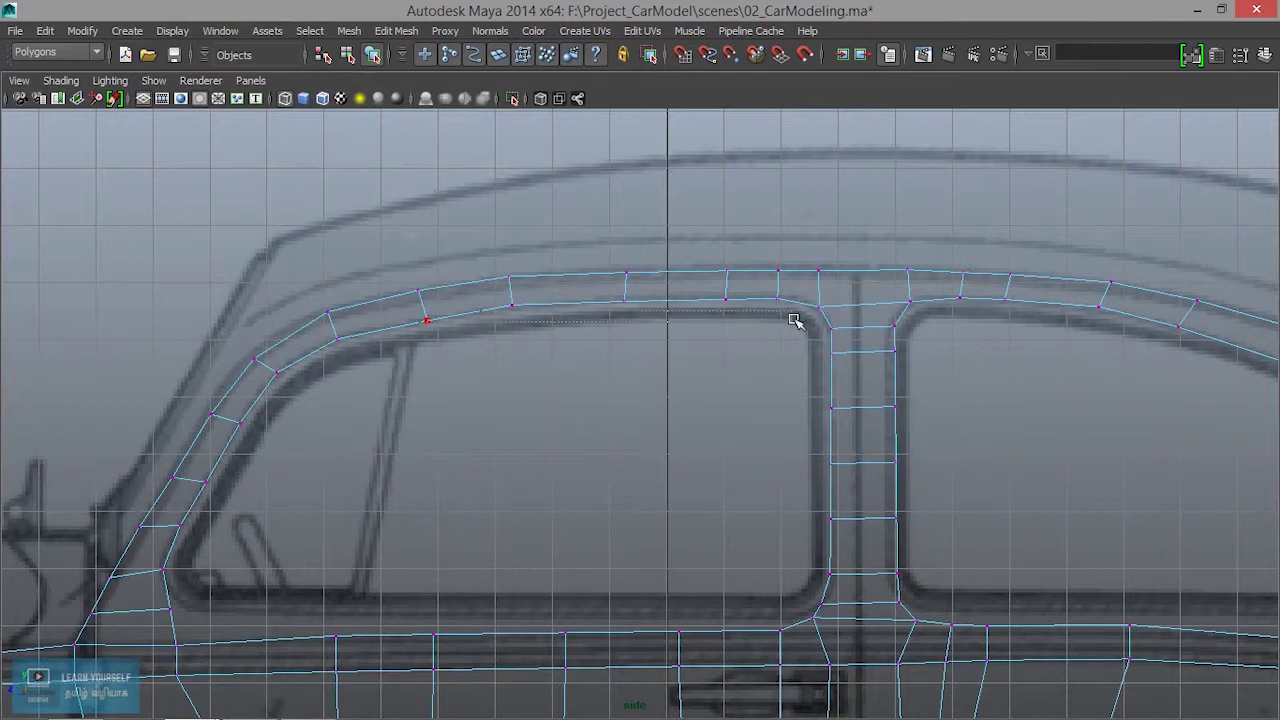
pyautogui.moveTo(787, 290); pyautogui.dragTo(787, 285)
pyautogui.keyDown('ctrl'); pyautogui.moveTo(348, 275); pyautogui.dragTo(460, 298); pyautogui.keyUp('ctrl')
pyautogui.keyDown('shift'); pyautogui.moveTo(480, 353); pyautogui.dragTo(485, 354); pyautogui.keyUp('shift')
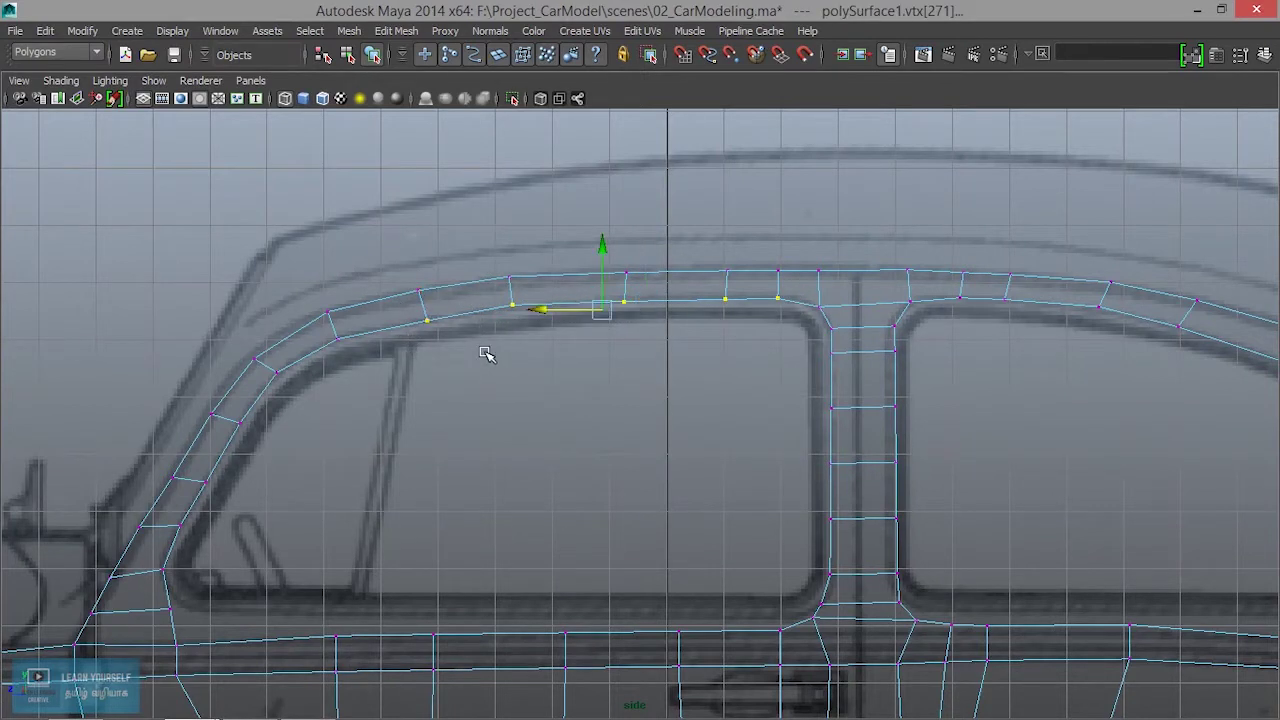
pyautogui.press('r')
pyautogui.moveTo(603, 227); pyautogui.dragTo(604, 236)
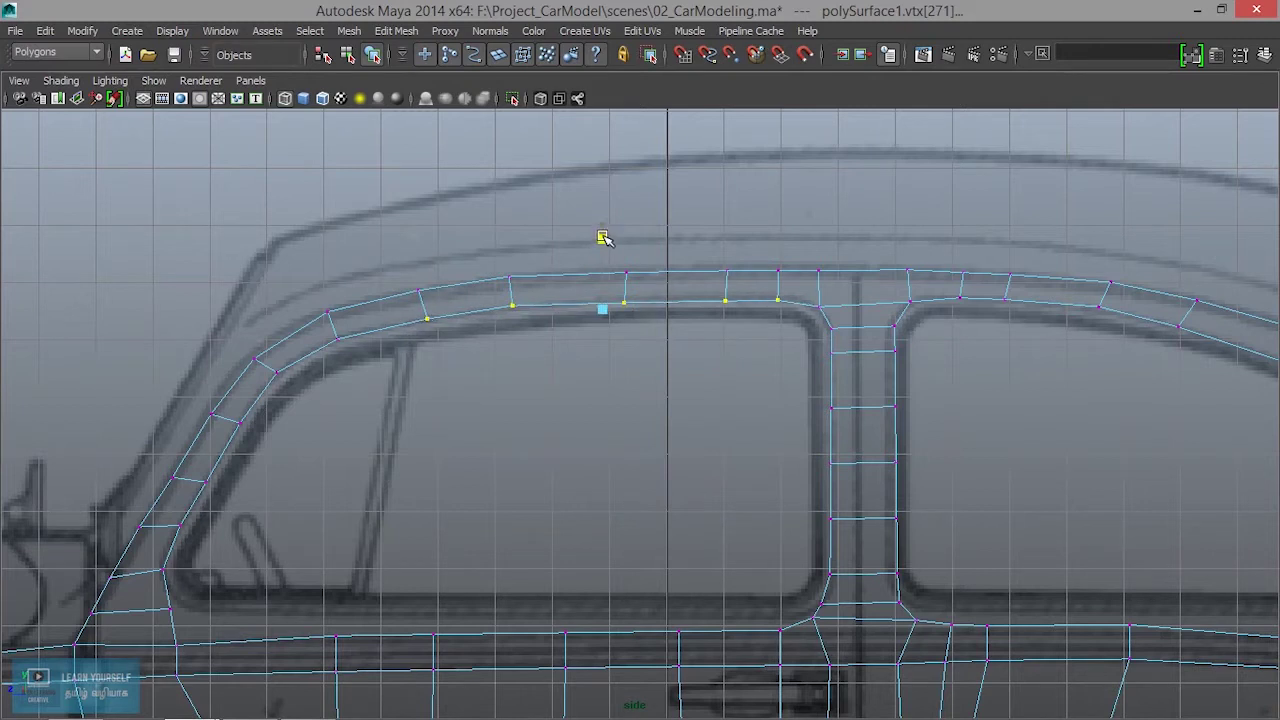
pyautogui.scroll(7, 627, 431)
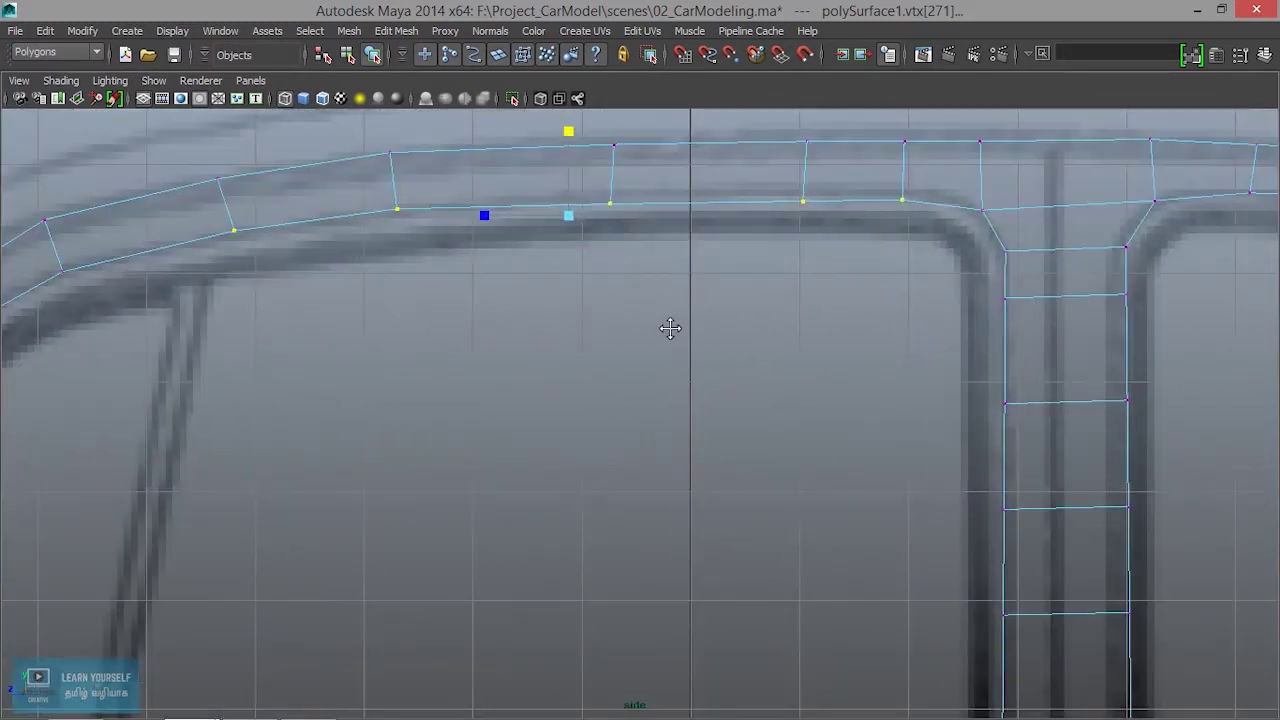
# Undo the last scaling of the front window's upper inner vertices and slide the vertex pair mid-way along the upper frame rearward
pyautogui.keyDown('alt'); pyautogui.moveTo(670, 328); pyautogui.dragTo(794, 470, button='middle'); pyautogui.keyUp('alt')
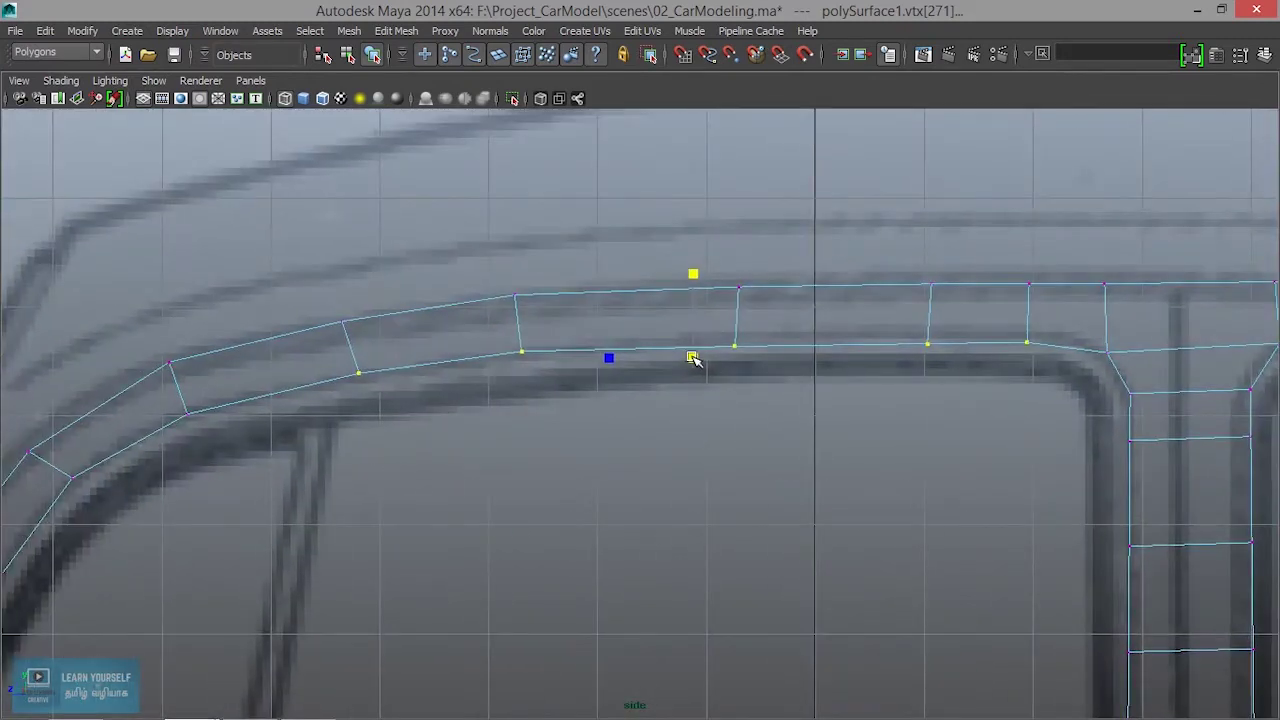
pyautogui.moveTo(693, 357); pyautogui.dragTo(676, 352)
pyautogui.hotkey('ctrl', 'z')
pyautogui.moveTo(693, 308); pyautogui.dragTo(772, 376)
pyautogui.click(815, 429)
pyautogui.moveTo(674, 316); pyautogui.dragTo(704, 316)
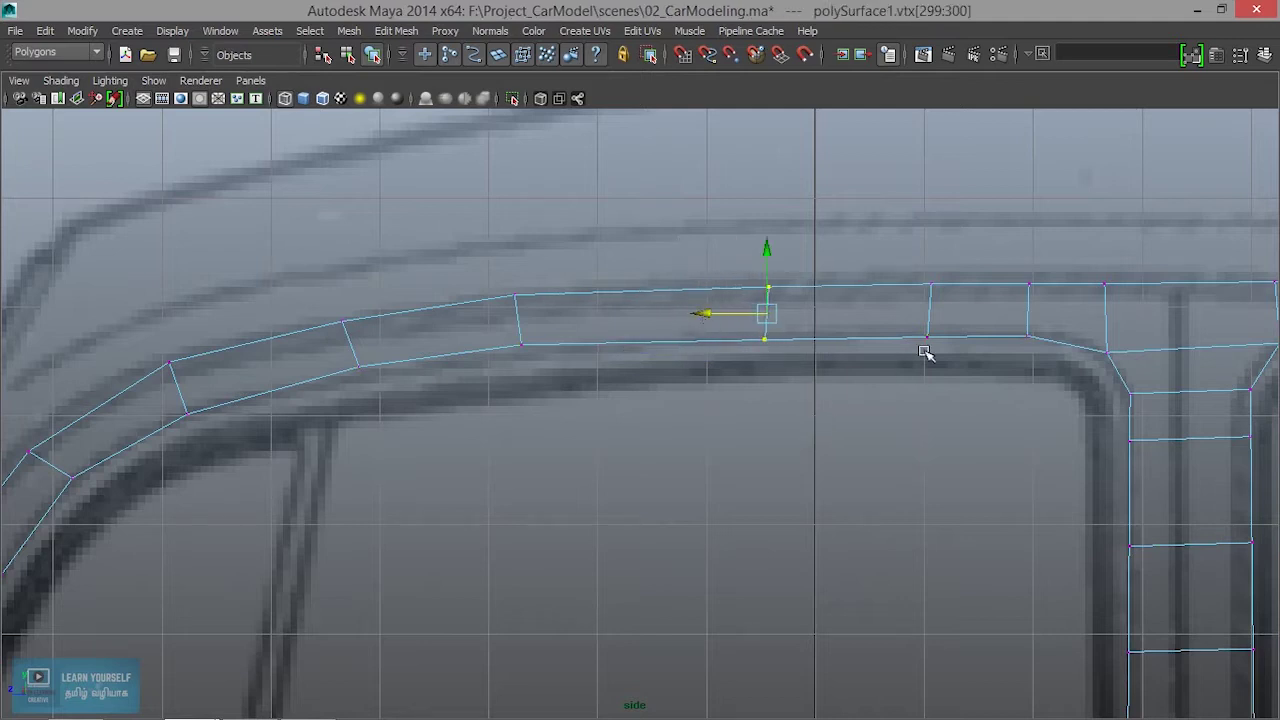
# Select the upper inner frame vertices just ahead of the door pillar and scale them in height to level them
pyautogui.moveTo(1025, 367); pyautogui.dragTo(1044, 369)
pyautogui.press('r')
pyautogui.moveTo(980, 417); pyautogui.dragTo(978, 389)
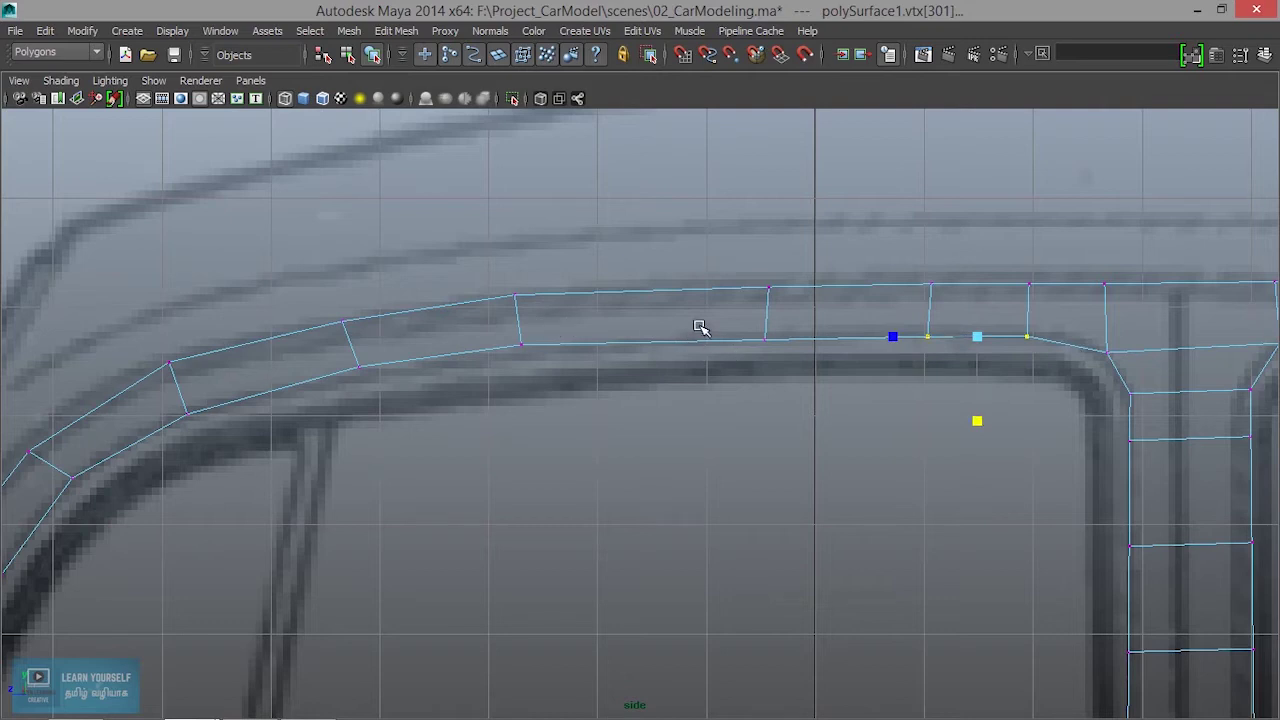
pyautogui.moveTo(700, 328); pyautogui.dragTo(828, 362)
pyautogui.moveTo(1085, 388); pyautogui.dragTo(1087, 390)
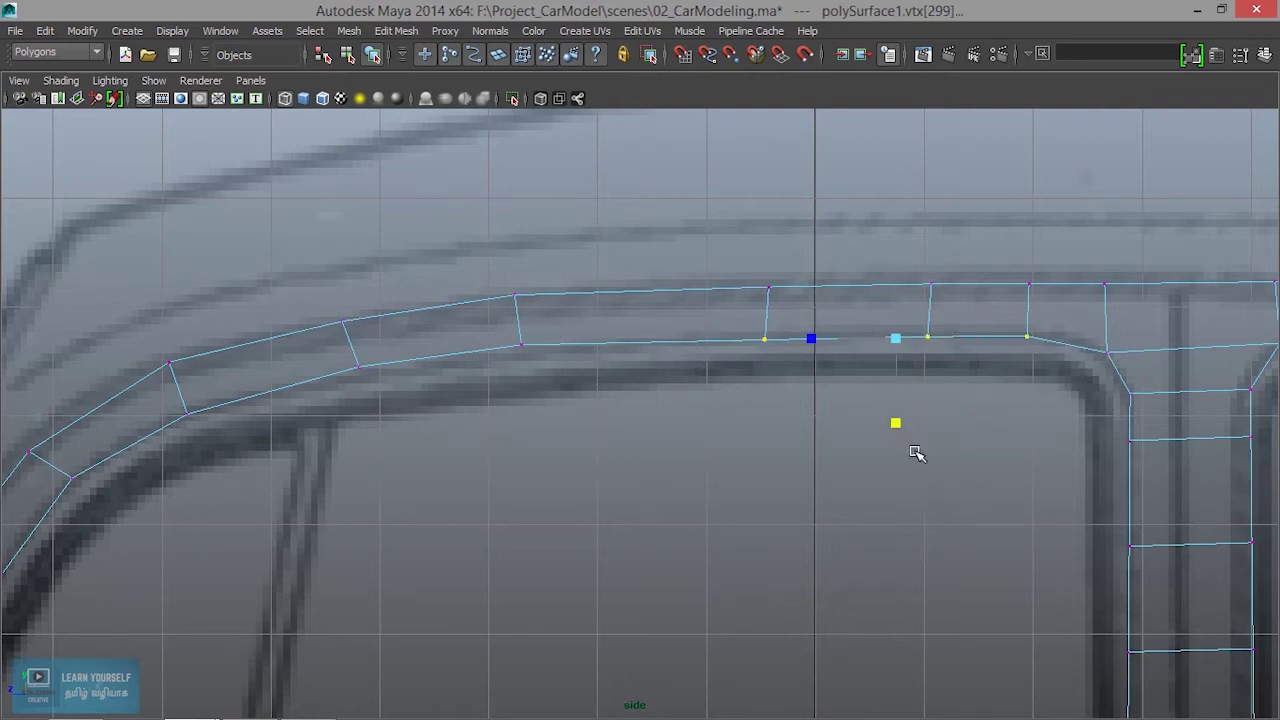
pyautogui.click(830, 428)
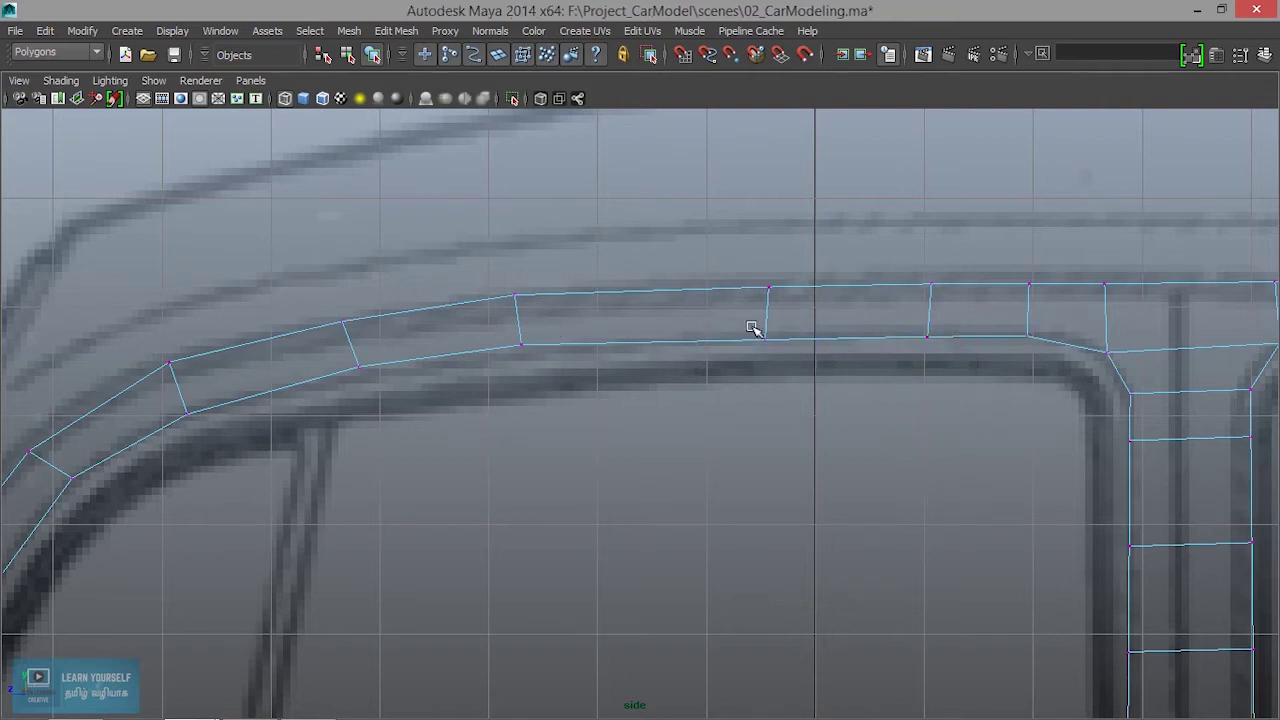
# Slide the inner vertices at mid-frame slightly rearward and at the front curve slightly forward, lining them up with the outer vertices
pyautogui.moveTo(751, 327); pyautogui.dragTo(826, 372)
pyautogui.moveTo(701, 338); pyautogui.dragTo(707, 340)
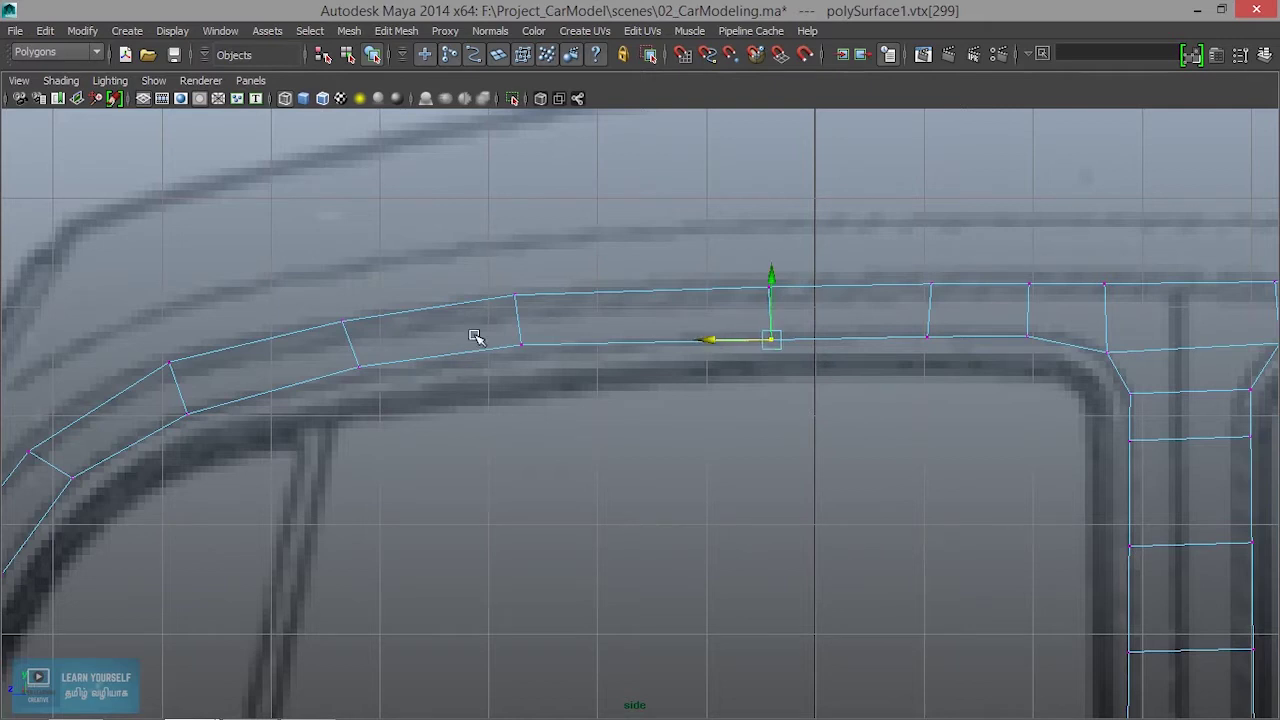
pyautogui.click(505, 369)
pyautogui.moveTo(585, 376); pyautogui.dragTo(586, 377)
pyautogui.moveTo(460, 346); pyautogui.dragTo(453, 346)
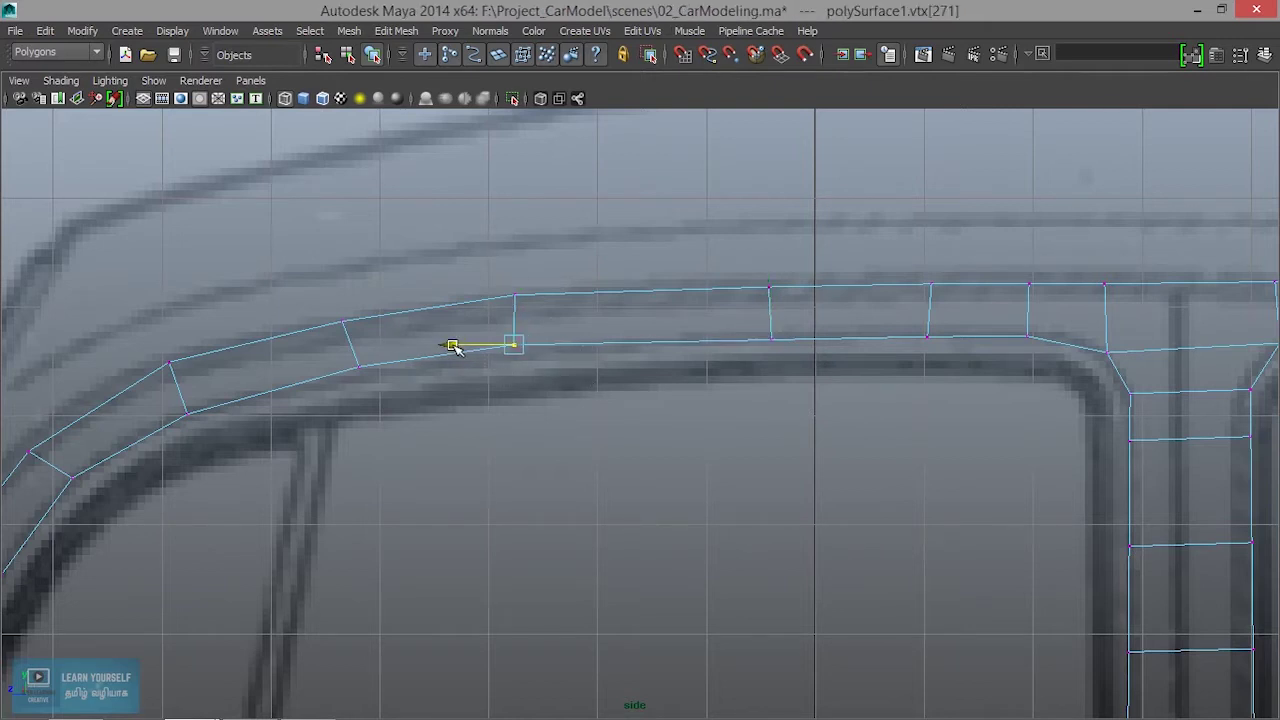
pyautogui.keyDown('alt'); pyautogui.moveTo(476, 426); pyautogui.dragTo(810, 300, button='middle'); pyautogui.keyUp('alt')
pyautogui.click(527, 266)
pyautogui.scroll(-6, 629, 437)
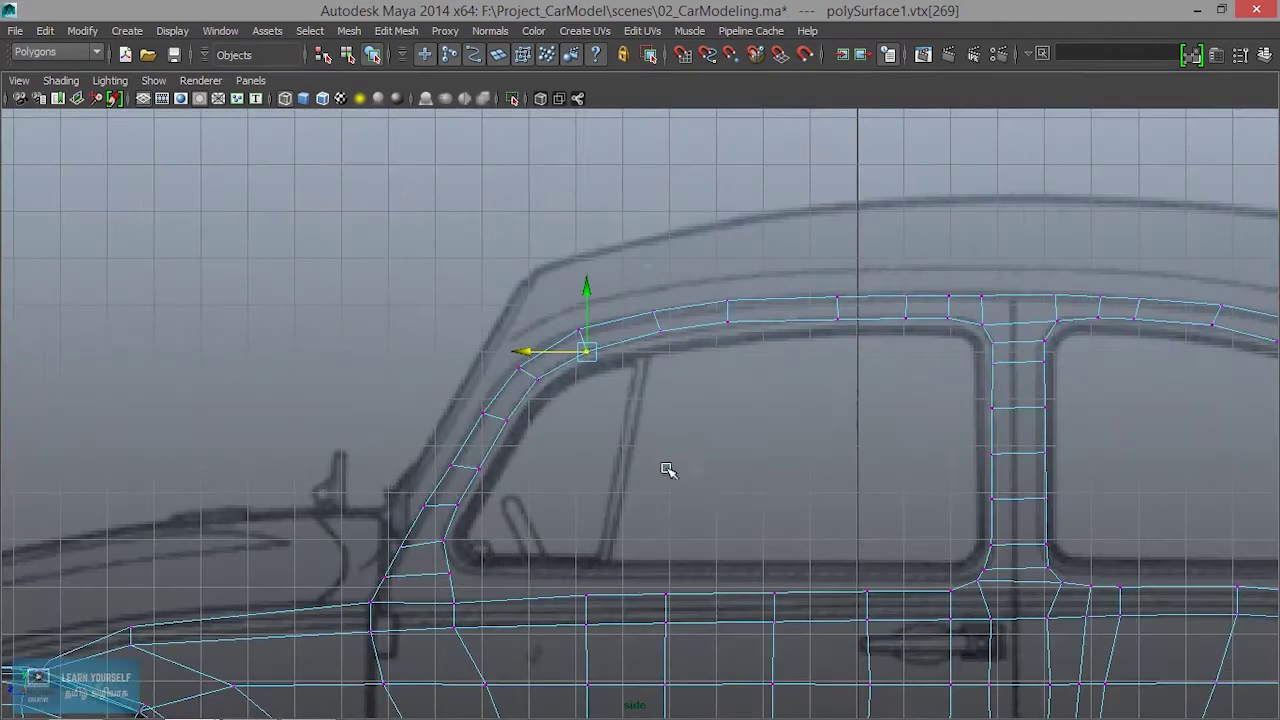
# Flatten the outer upper frame vertices above the front window and door pillar by scaling them in height
pyautogui.scroll(4, 650, 456)
pyautogui.keyDown('alt'); pyautogui.moveTo(898, 430); pyautogui.dragTo(622, 521, button='middle'); pyautogui.keyUp('alt')
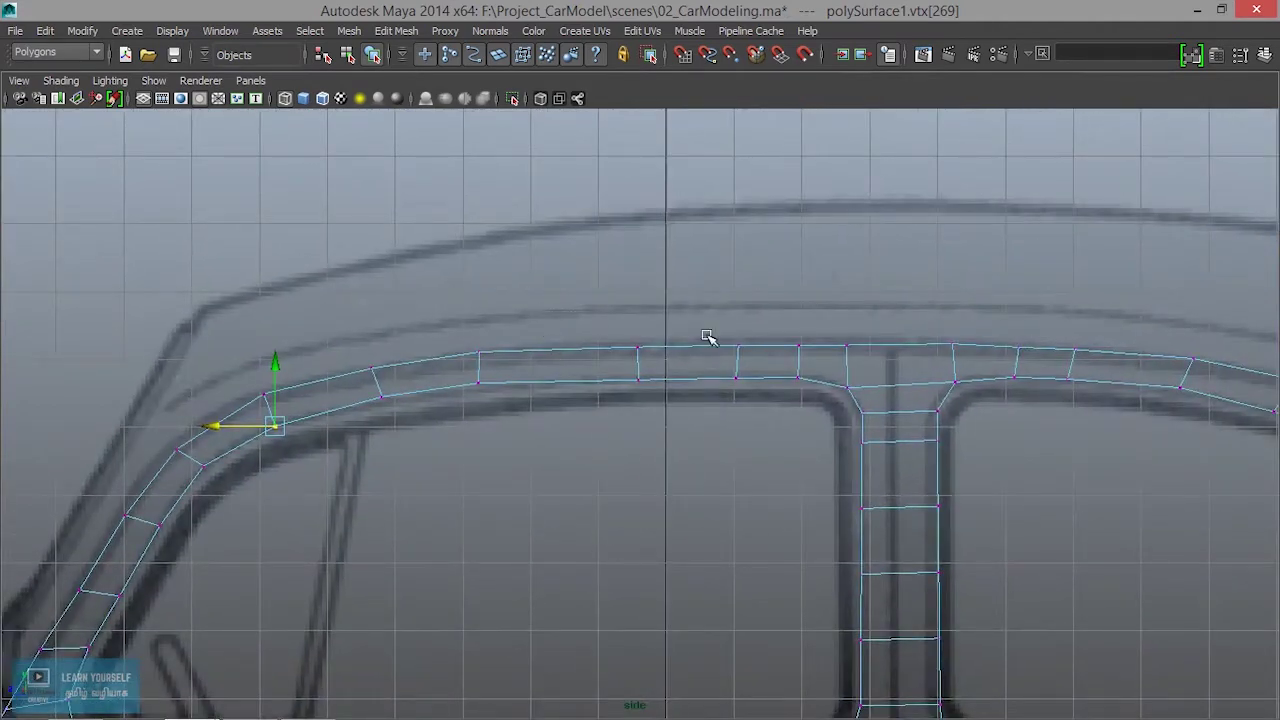
pyautogui.moveTo(976, 355); pyautogui.dragTo(975, 359)
pyautogui.press('r')
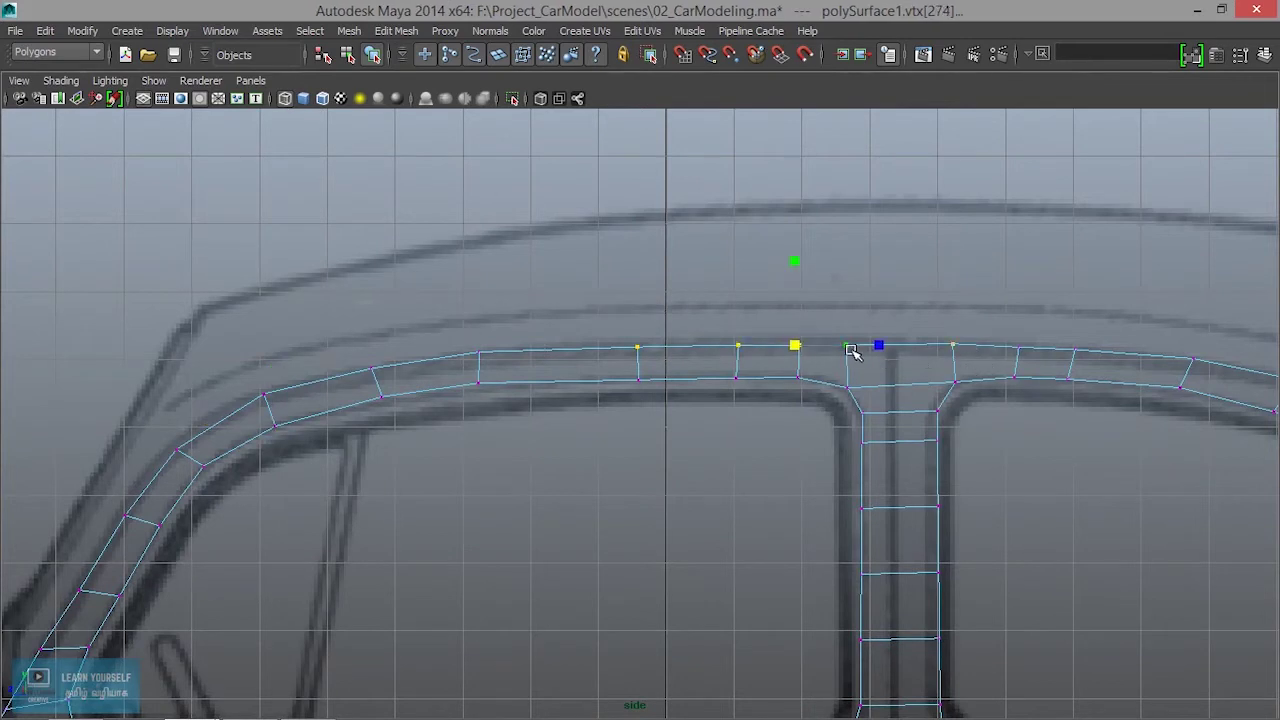
pyautogui.moveTo(796, 263); pyautogui.dragTo(804, 338)
pyautogui.press('w')
# Raise the outer vertices on the front curve of the window frame slightly to follow the blueprint
pyautogui.moveTo(468, 328); pyautogui.dragTo(521, 378)
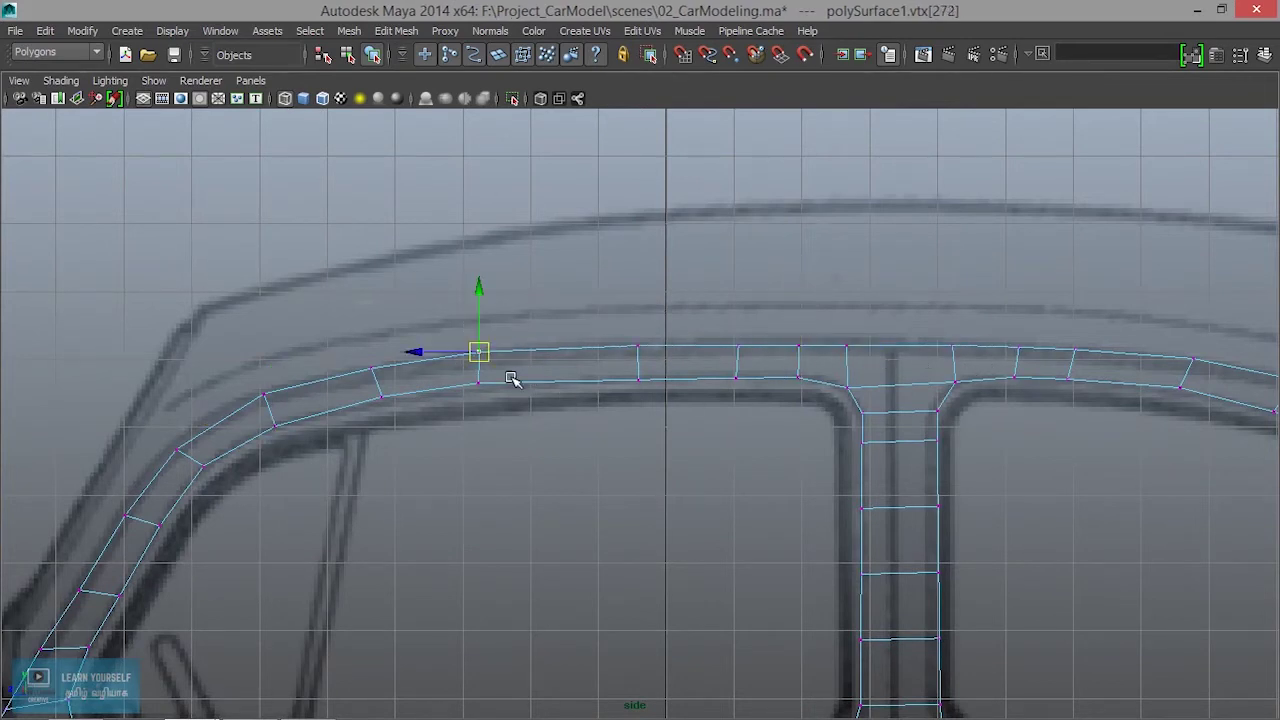
pyautogui.moveTo(477, 303); pyautogui.dragTo(479, 289)
pyautogui.moveTo(240, 378); pyautogui.dragTo(278, 409)
pyautogui.scroll(5, 459, 534)
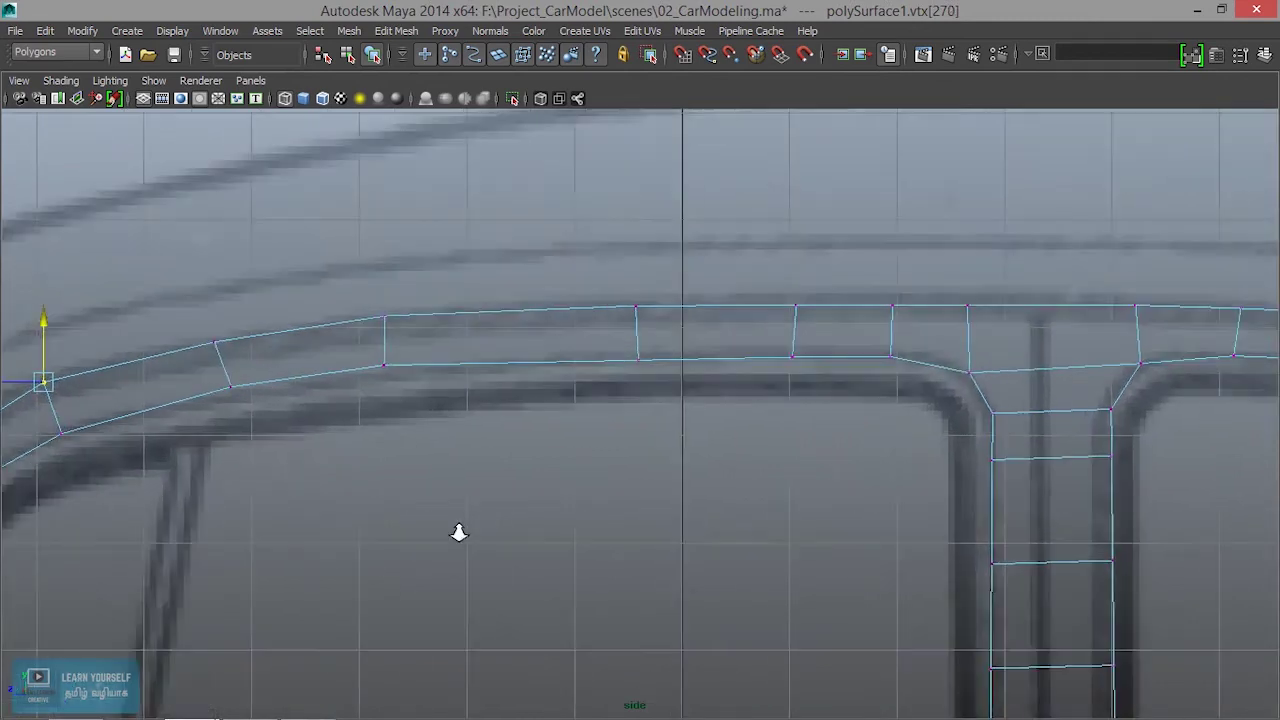
# Examine the rear window frame and lower window line in the side view, and the whole frame in perspective
pyautogui.keyDown('alt'); pyautogui.moveTo(463, 523); pyautogui.dragTo(978, 524, button='middle'); pyautogui.keyUp('alt')
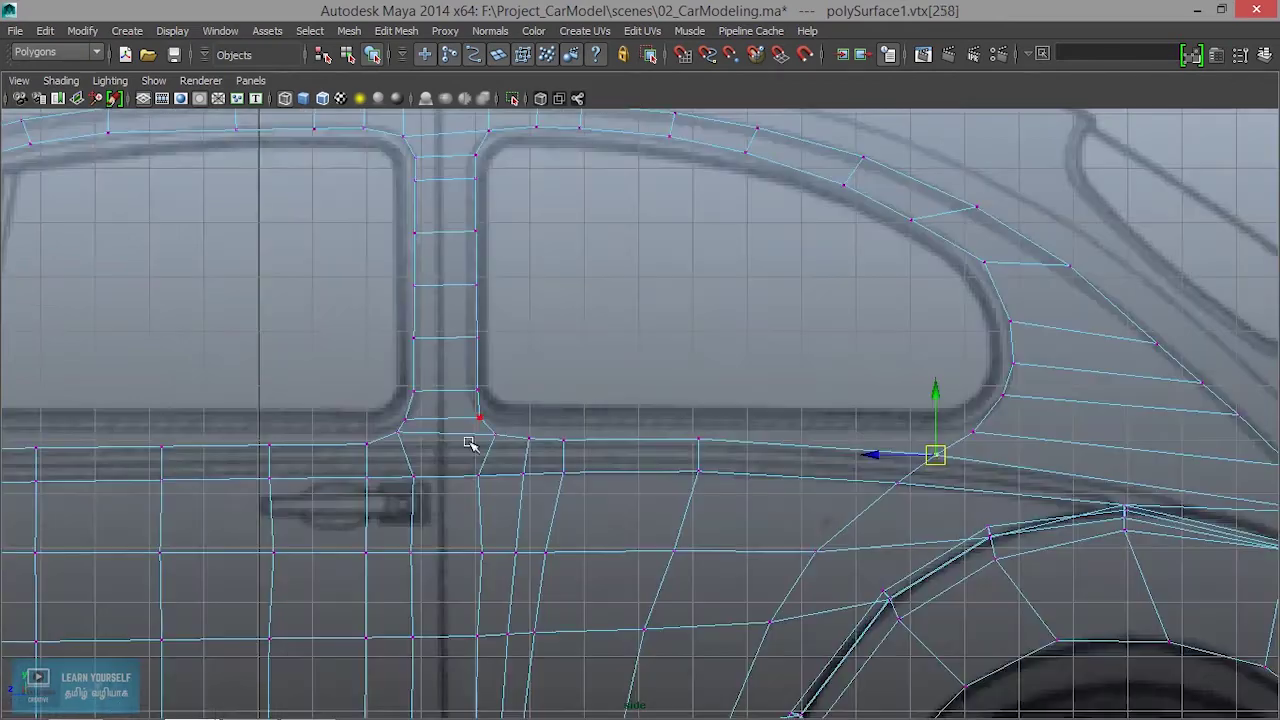
pyautogui.keyDown('alt'); pyautogui.moveTo(420, 518); pyautogui.dragTo(492, 518, button='middle'); pyautogui.keyUp('alt')
pyautogui.scroll(2, 623, 666)
pyautogui.keyDown('alt'); pyautogui.moveTo(623, 666); pyautogui.dragTo(549, 645, button='middle'); pyautogui.keyUp('alt')
pyautogui.press('space')
pyautogui.press('space')
pyautogui.scroll(-4, 702, 473)
pyautogui.keyDown('alt'); pyautogui.moveTo(702, 473); pyautogui.dragTo(769, 529); pyautogui.keyUp('alt')
pyautogui.scroll(4, 769, 529)
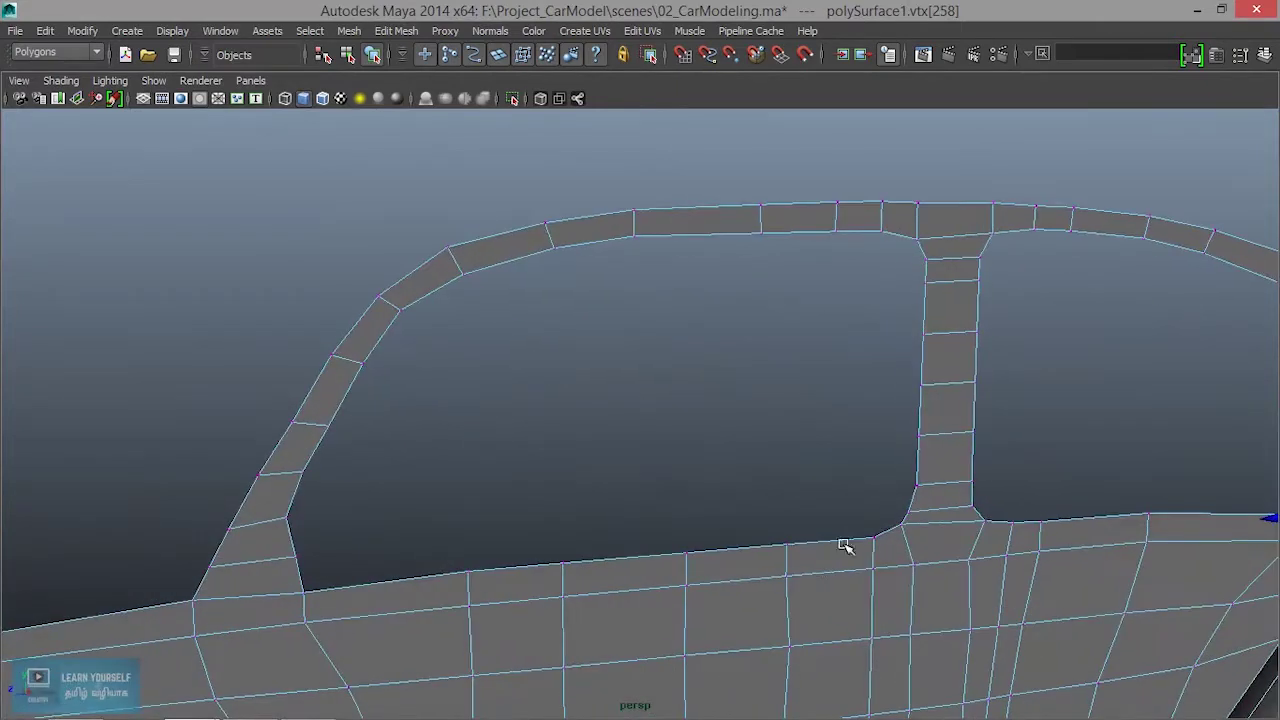
# Try to bridge the front pillar's lowest inner edge to the door pillar's lower corner edge along the window sill
pyautogui.moveTo(783, 591); pyautogui.dragTo(777, 226, button='right')
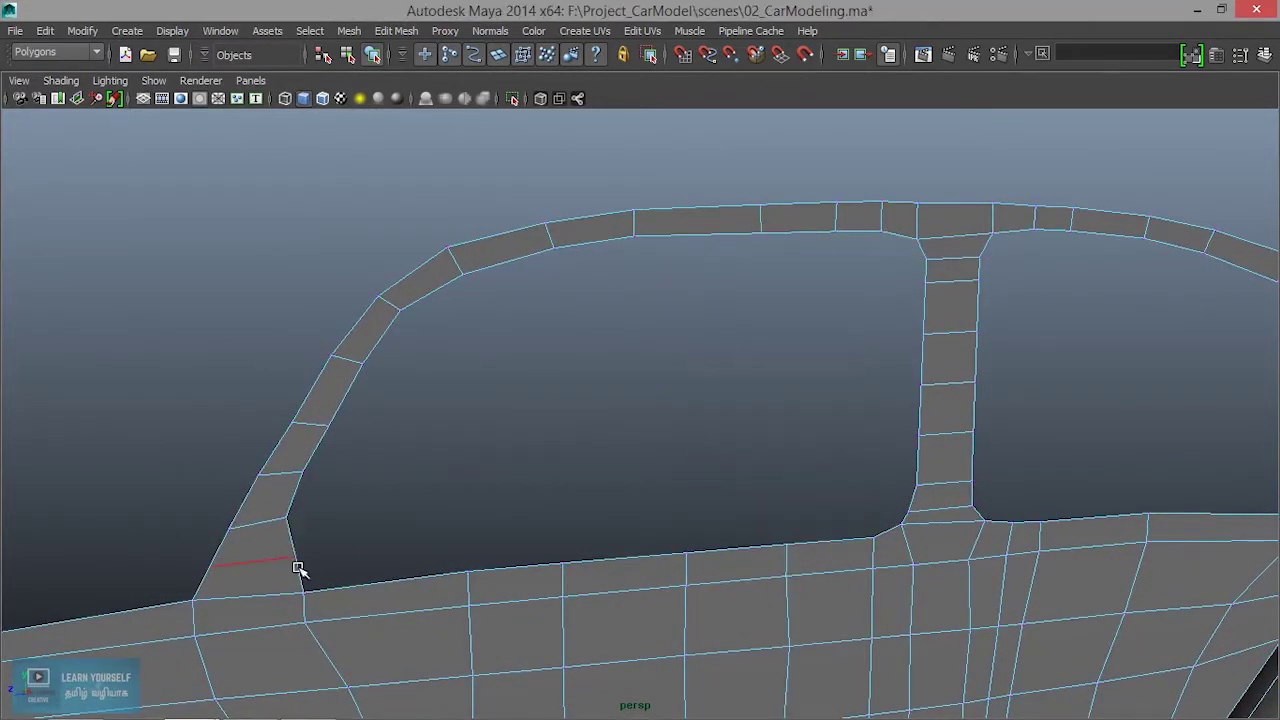
pyautogui.click(297, 578)
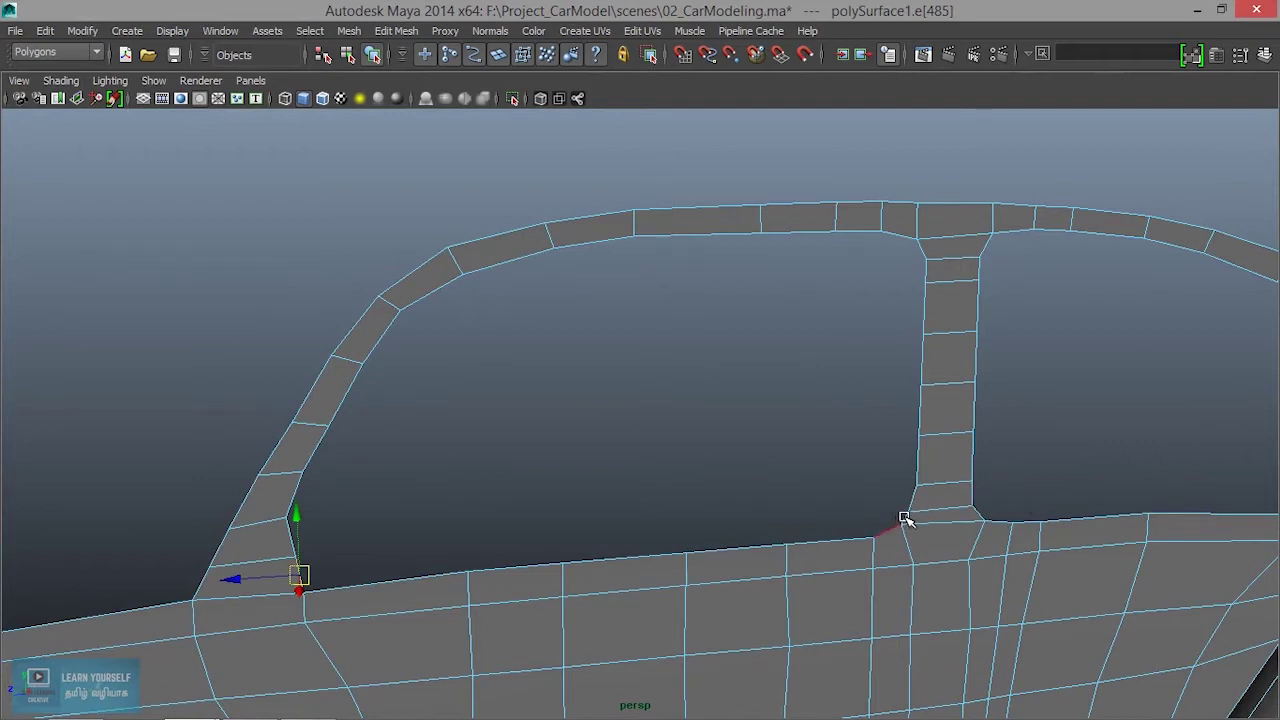
pyautogui.keyDown('alt'); pyautogui.moveTo(842, 548); pyautogui.dragTo(1066, 605, button='right'); pyautogui.keyUp('alt')
pyautogui.keyDown('alt'); pyautogui.moveTo(1066, 605); pyautogui.dragTo(714, 488, button='middle'); pyautogui.keyUp('alt')
pyautogui.keyDown('alt'); pyautogui.moveTo(714, 488); pyautogui.dragTo(911, 566, button='right'); pyautogui.keyUp('alt')
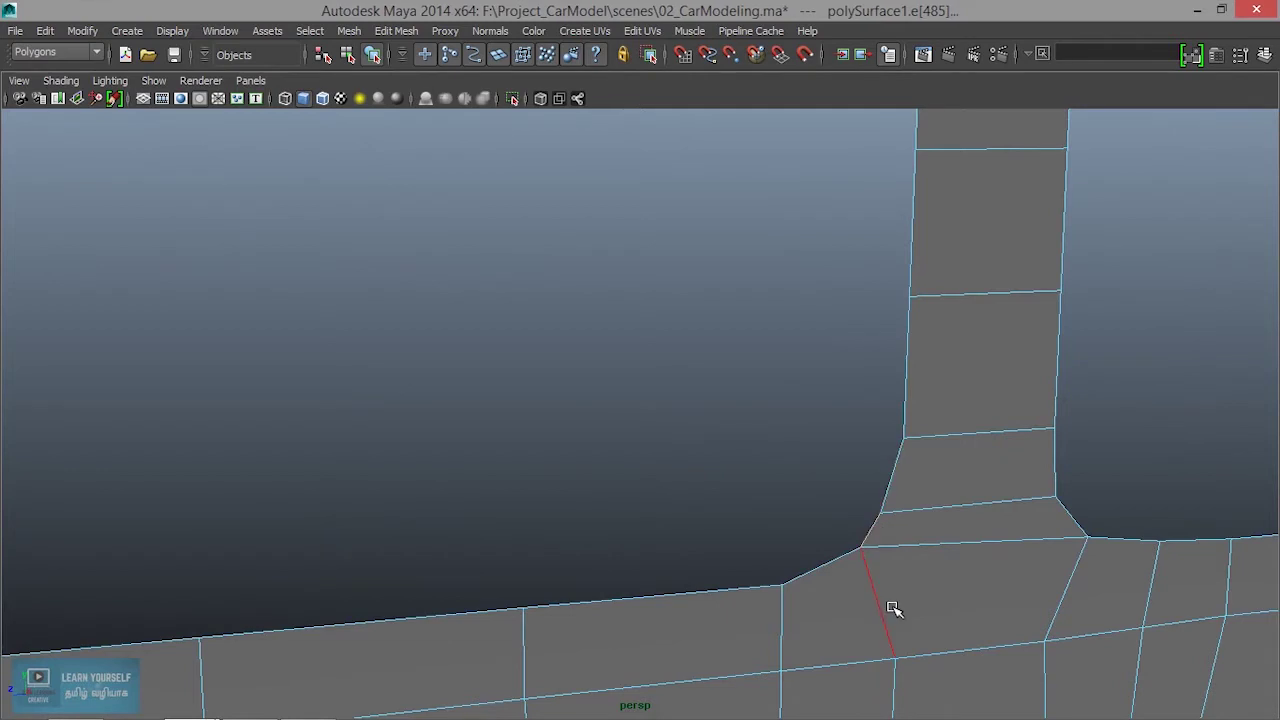
pyautogui.scroll(-4, 894, 630)
pyautogui.keyDown('alt'); pyautogui.moveTo(669, 617); pyautogui.dragTo(1129, 560, button='middle'); pyautogui.keyUp('alt')
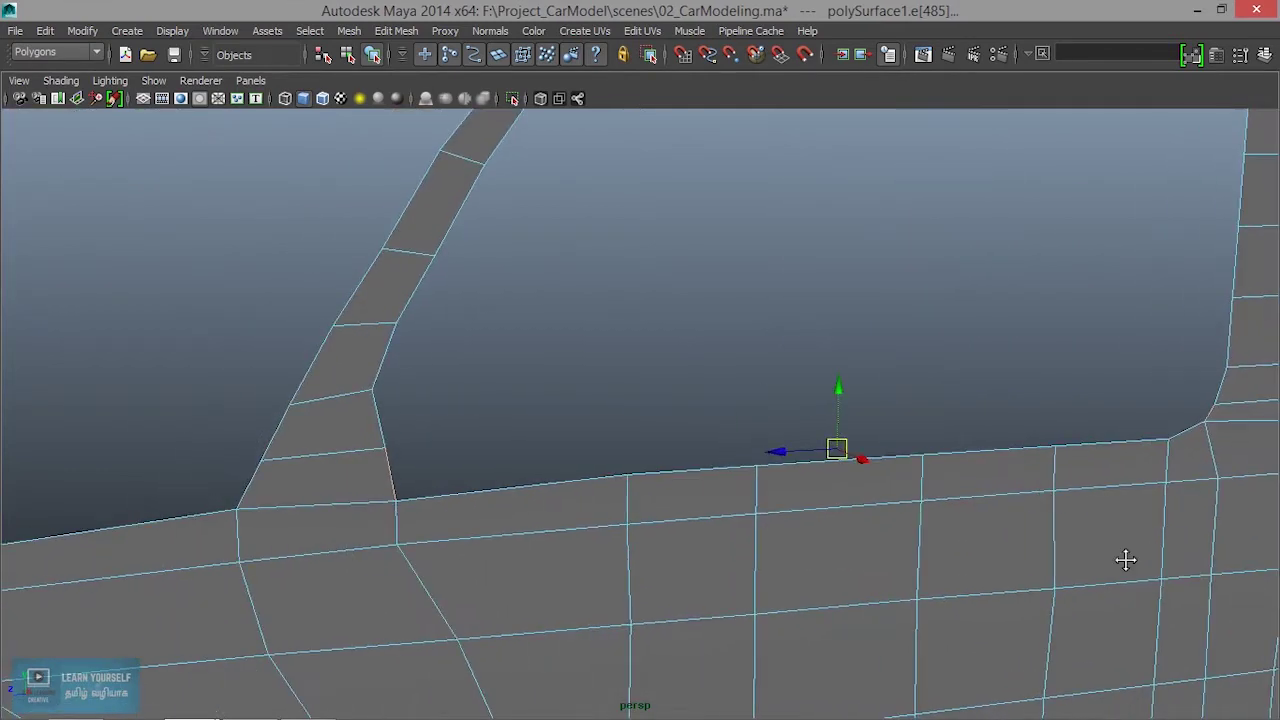
pyautogui.click(349, 31)
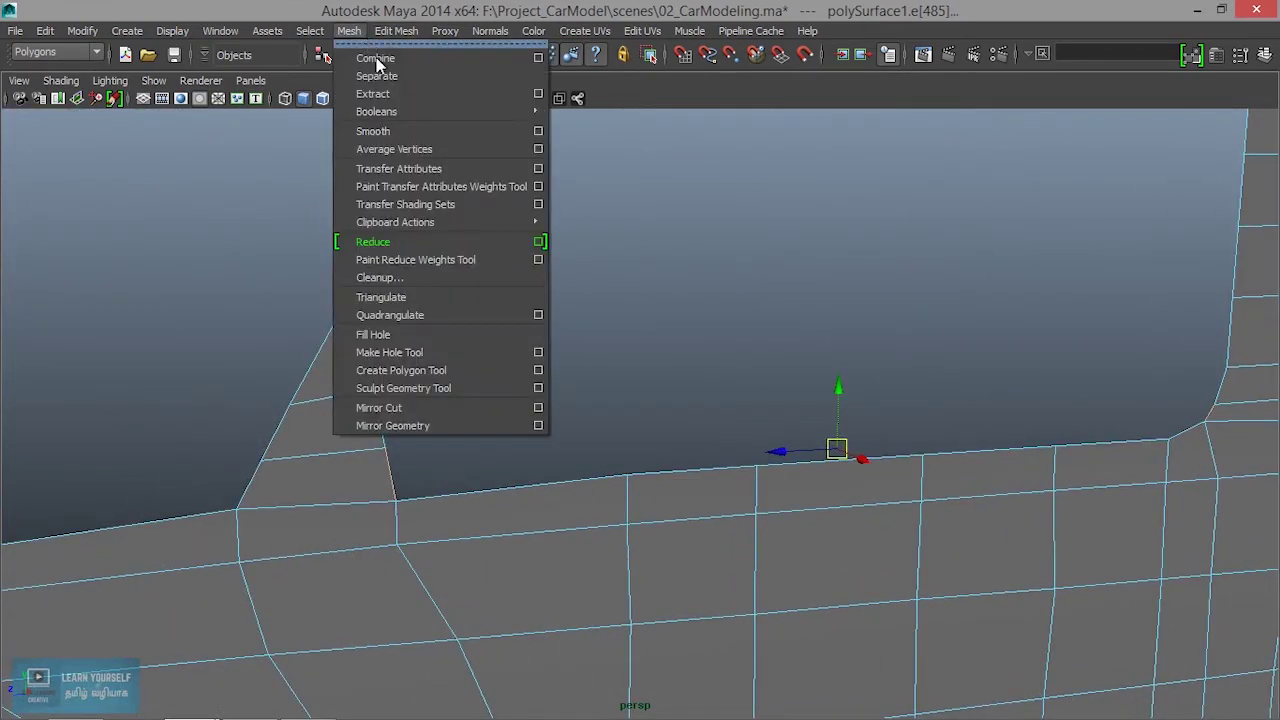
pyautogui.moveTo(404, 34)
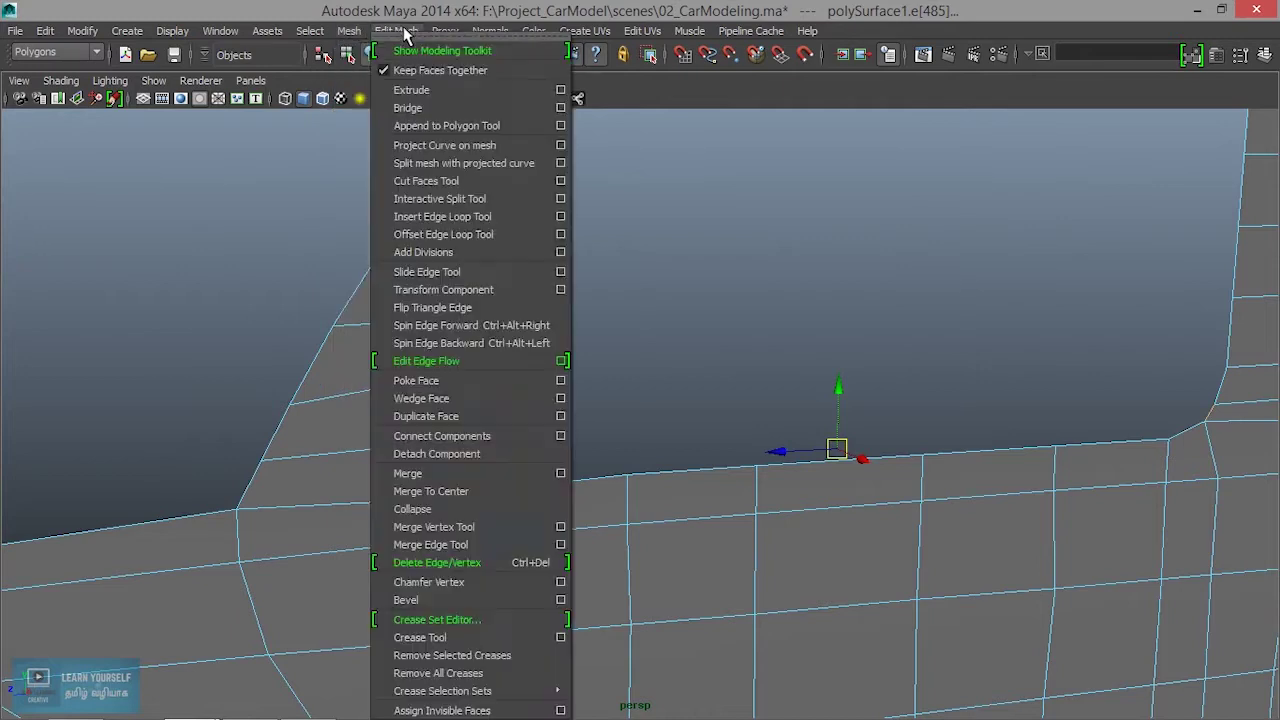
pyautogui.click(428, 109)
# Inspect how the bridged strip meets the sill edges and undo the bridge
pyautogui.keyDown('alt'); pyautogui.moveTo(954, 474); pyautogui.dragTo(678, 389, button='middle'); pyautogui.keyUp('alt')
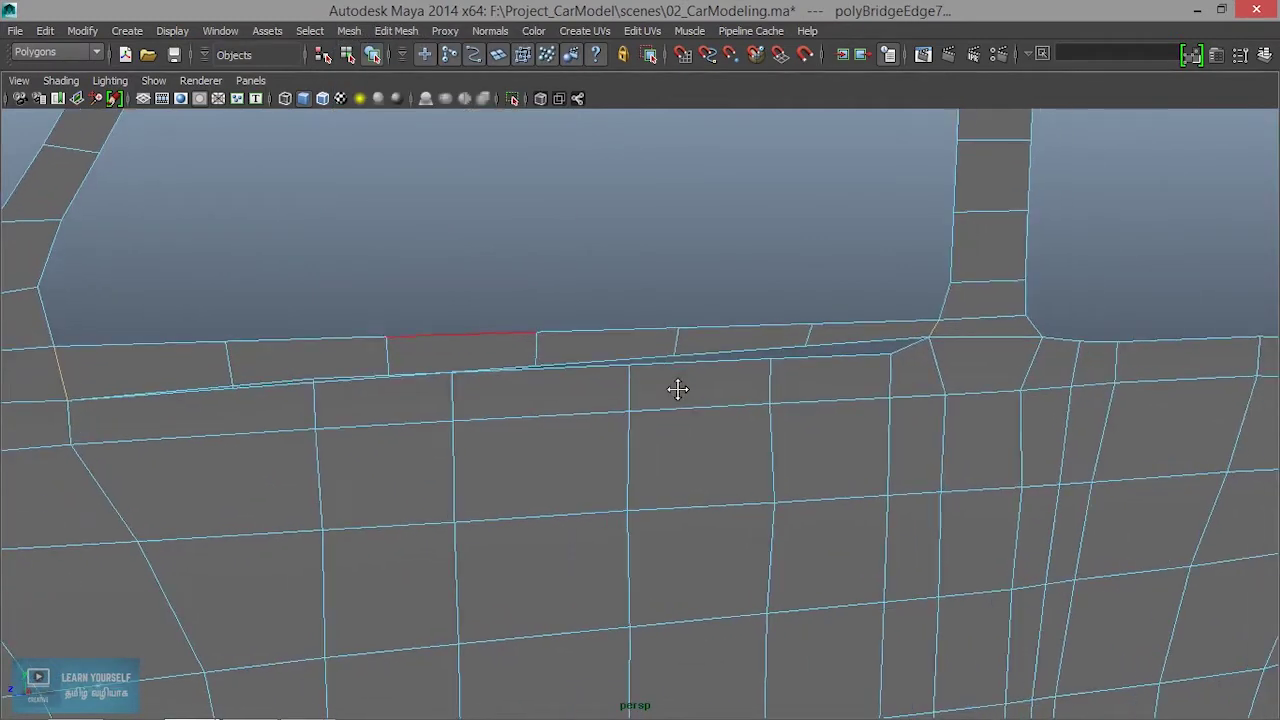
pyautogui.keyDown('alt'); pyautogui.moveTo(512, 377); pyautogui.dragTo(823, 373, button='middle'); pyautogui.keyUp('alt')
pyautogui.keyDown('alt'); pyautogui.moveTo(742, 391); pyautogui.dragTo(940, 457, button='right'); pyautogui.keyUp('alt')
pyautogui.keyDown('alt'); pyautogui.moveTo(940, 457); pyautogui.dragTo(988, 497, button='middle'); pyautogui.keyUp('alt')
pyautogui.scroll(-3, 961, 493)
pyautogui.moveTo(961, 493)
pyautogui.keyDown('alt'); pyautogui.mouseDown(button='right')
pyautogui.moveTo(802, 454)
pyautogui.moveTo(944, 496)
pyautogui.mouseUp(button='right'); pyautogui.keyUp('alt')
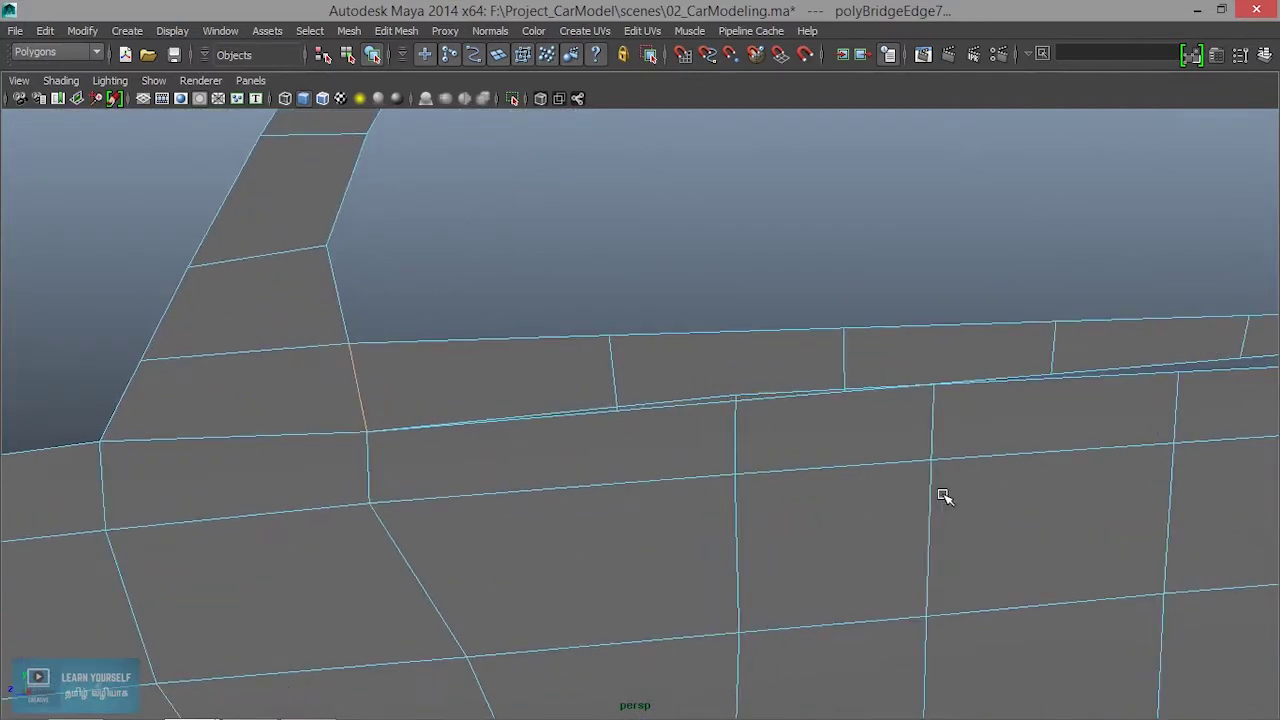
pyautogui.hotkey('ctrl', 'z')
pyautogui.scroll(-3, 938, 491)
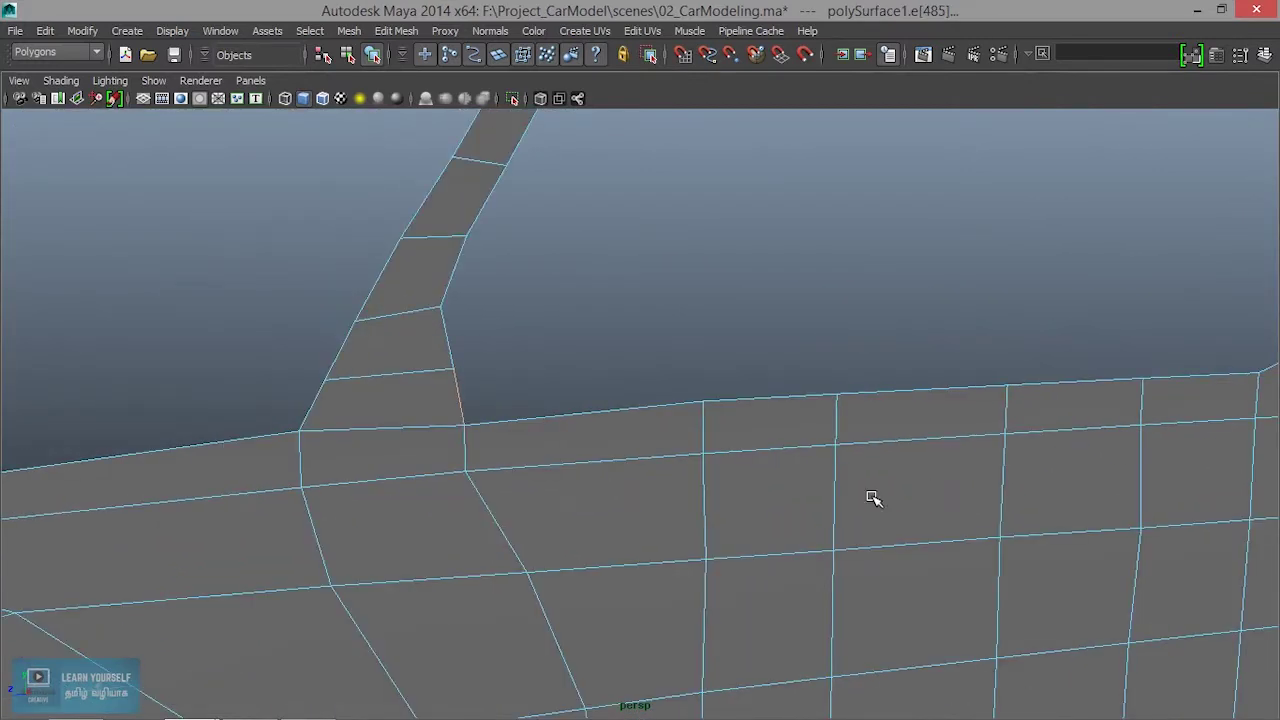
# Select the sill edges along the bottom of the front and rear side windows, excluding the door pillar's base
pyautogui.keyDown('alt'); pyautogui.moveTo(875, 499); pyautogui.dragTo(542, 577, button='middle'); pyautogui.keyUp('alt')
pyautogui.click(273, 487)
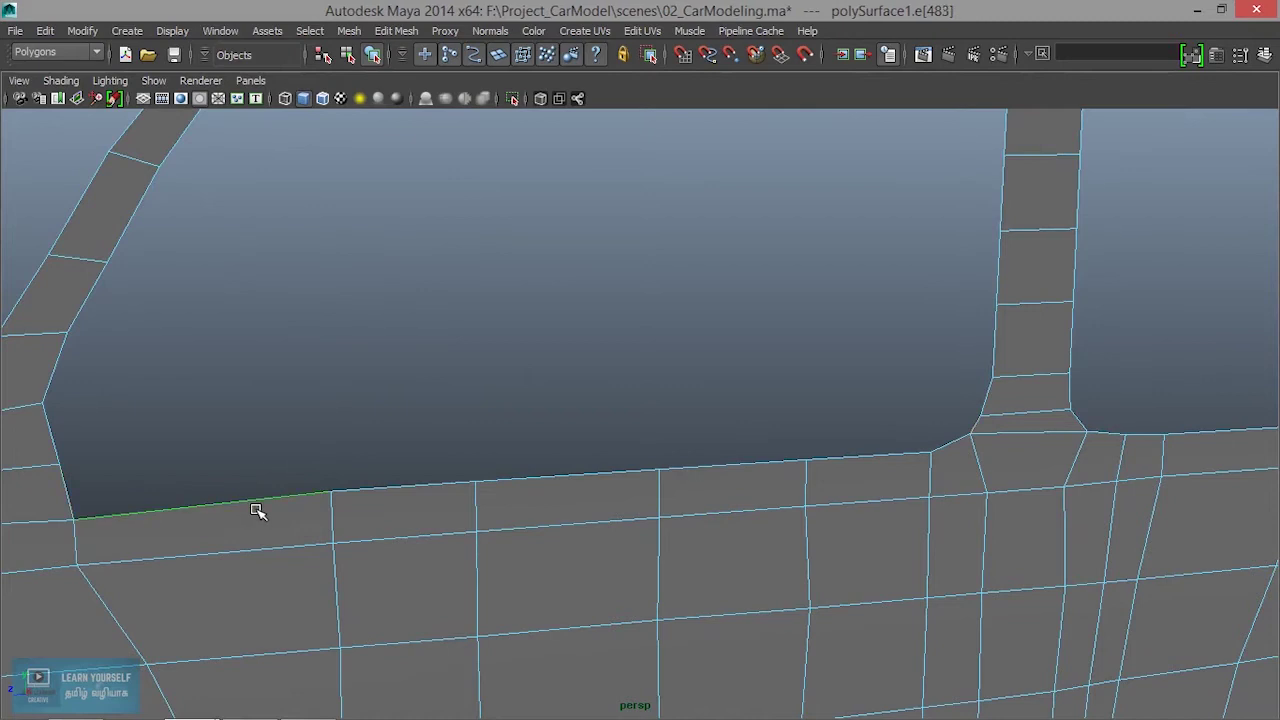
pyautogui.keyDown('shift'); pyautogui.doubleClick(959, 446); pyautogui.keyUp('shift')
pyautogui.scroll(-3, 712, 502)
pyautogui.keyDown('alt'); pyautogui.moveTo(812, 543); pyautogui.dragTo(450, 570, button='middle'); pyautogui.keyUp('alt')
pyautogui.scroll(5, 866, 608)
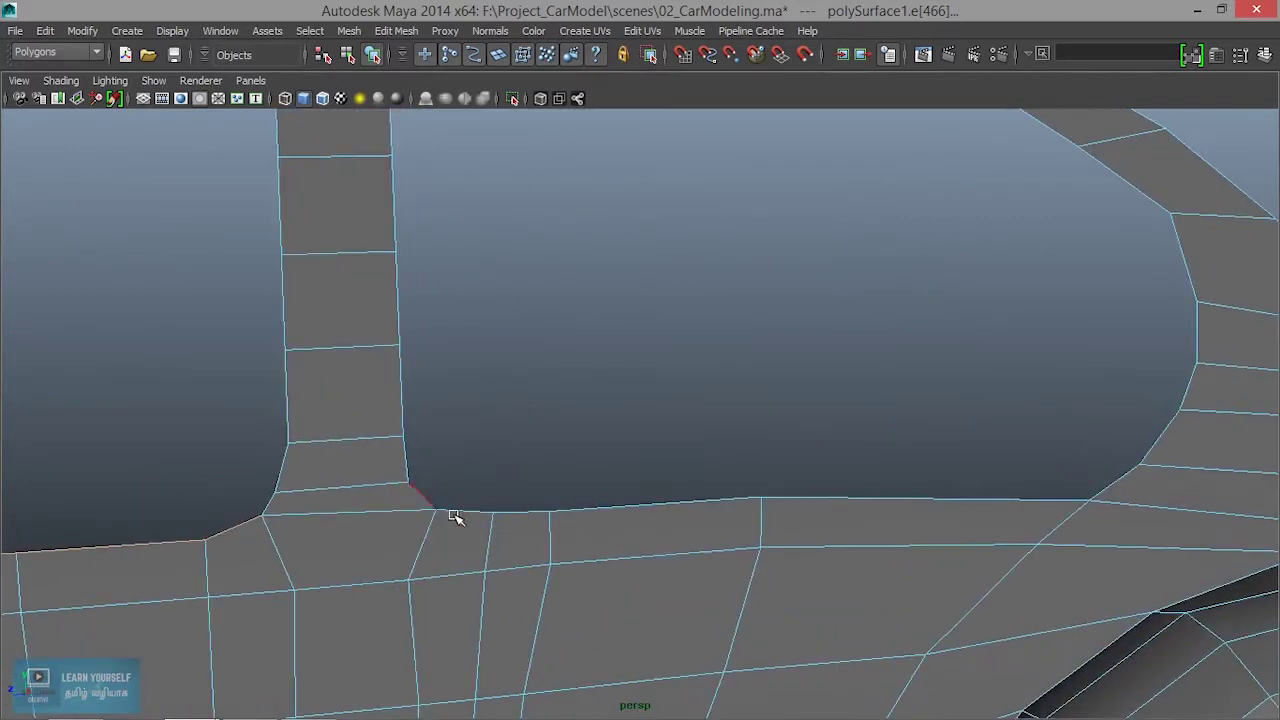
pyautogui.keyDown('shift'); pyautogui.doubleClick(1061, 498); pyautogui.keyUp('shift')
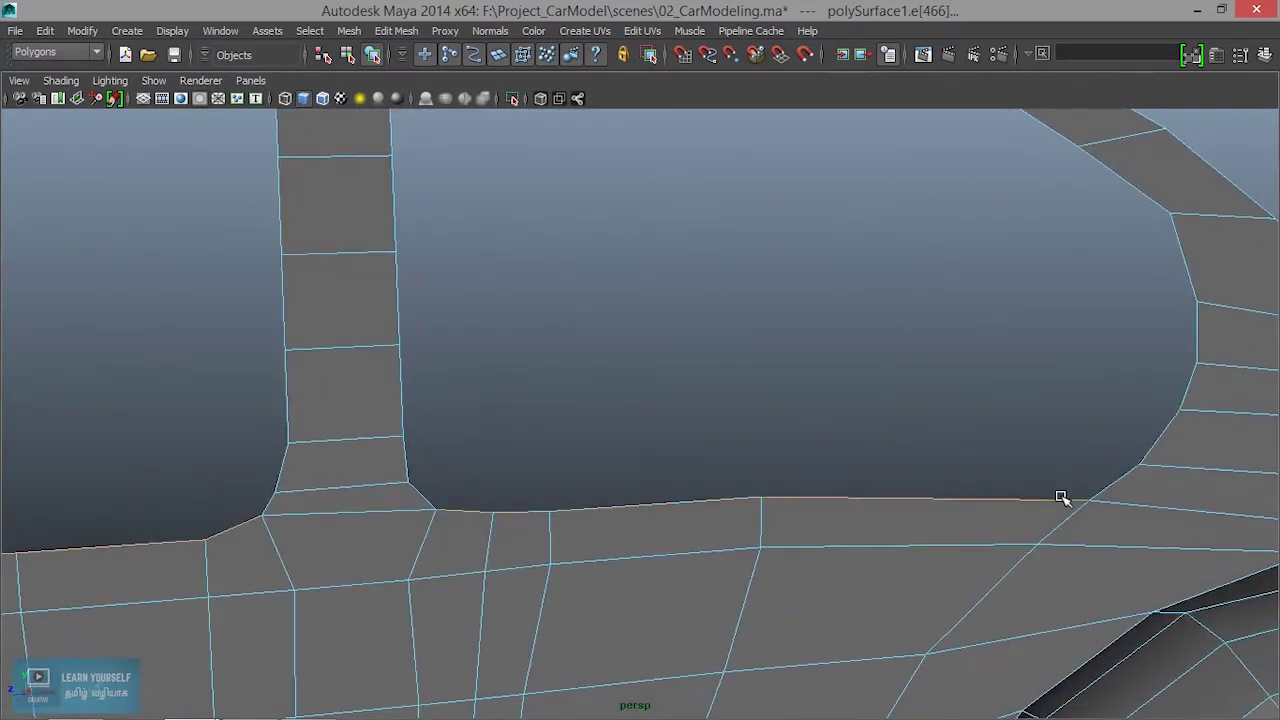
pyautogui.scroll(-5, 1018, 548)
pyautogui.keyDown('alt'); pyautogui.moveTo(810, 560); pyautogui.dragTo(1155, 538, button='middle'); pyautogui.keyUp('alt')
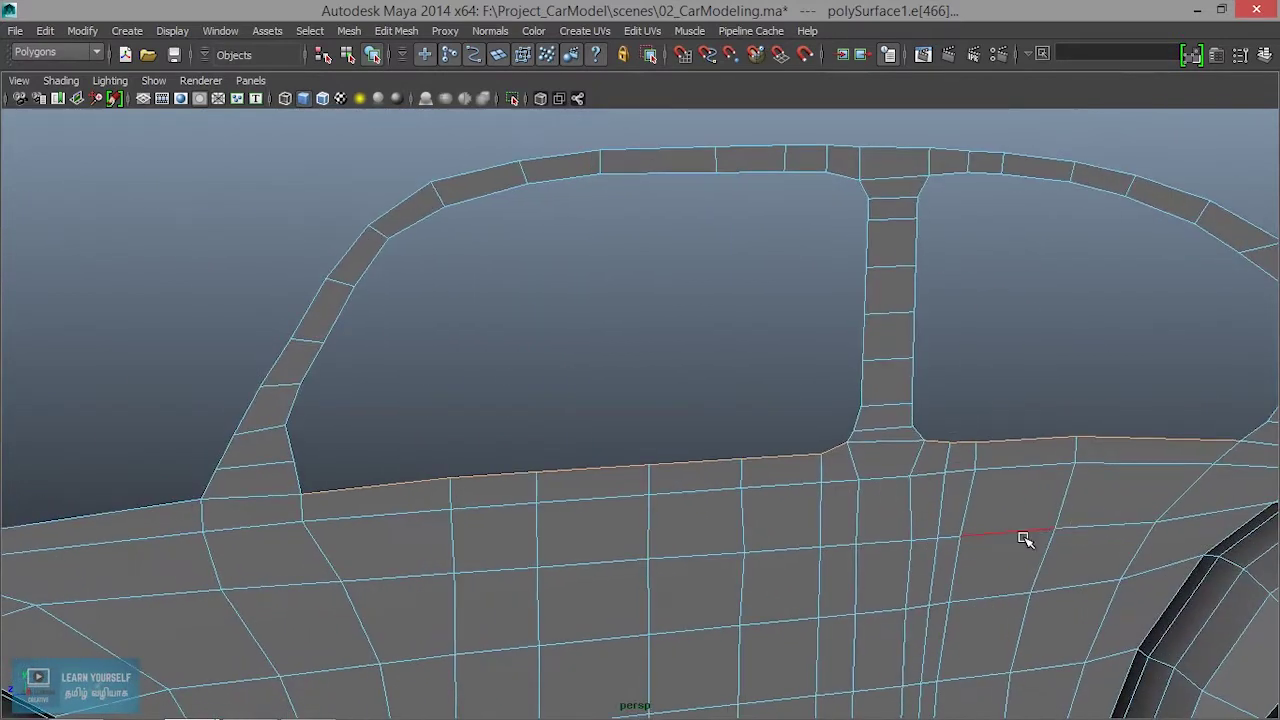
# Extrude the selected window sill edges upward into a narrow strip and check its front end at the pillar
pyautogui.click(396, 30)
pyautogui.click(465, 95)
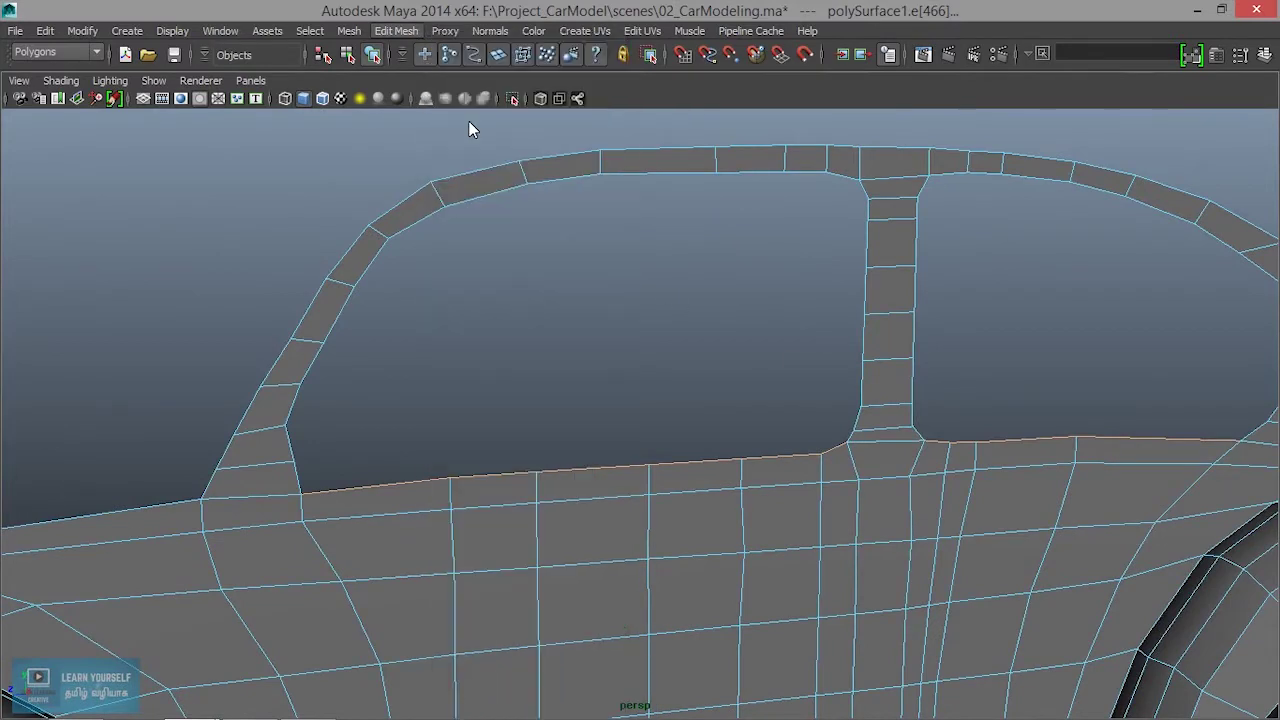
pyautogui.keyDown('alt'); pyautogui.moveTo(546, 458); pyautogui.dragTo(570, 391); pyautogui.keyUp('alt')
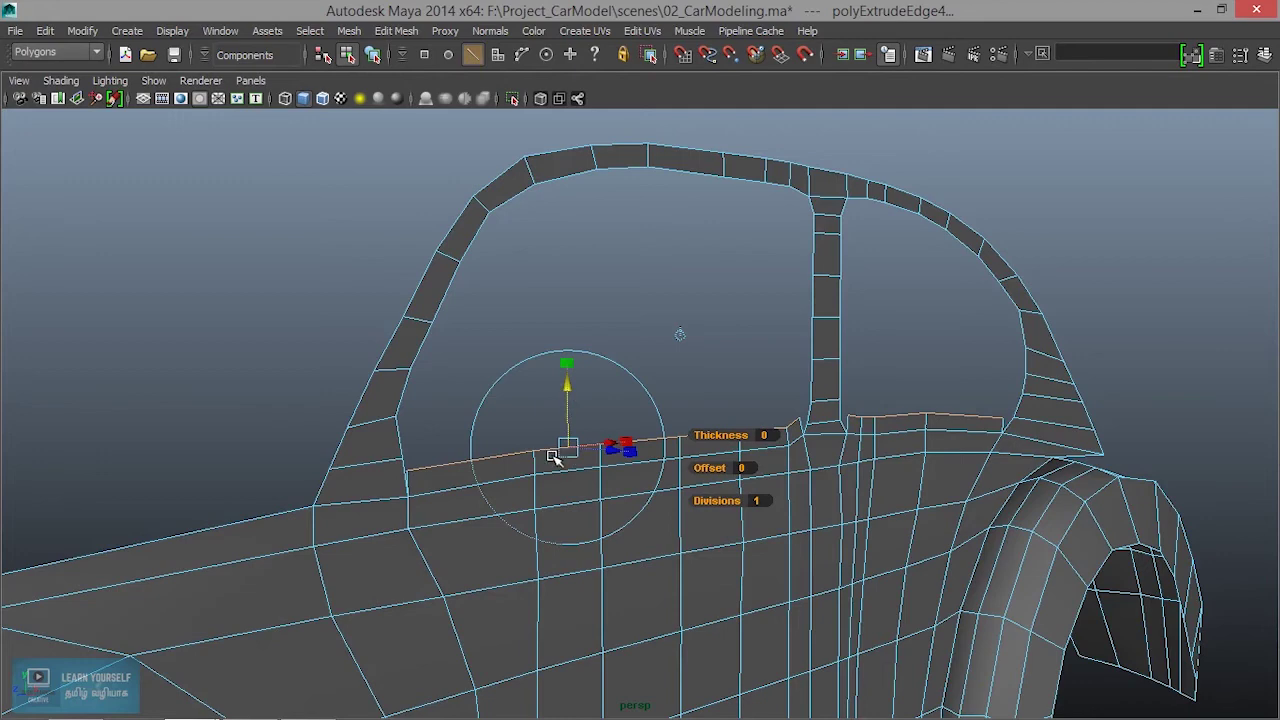
pyautogui.keyDown('alt'); pyautogui.moveTo(554, 457); pyautogui.dragTo(831, 517, button='right'); pyautogui.keyUp('alt')
pyautogui.keyDown('alt'); pyautogui.moveTo(831, 517); pyautogui.dragTo(1190, 378, button='middle'); pyautogui.keyUp('alt')
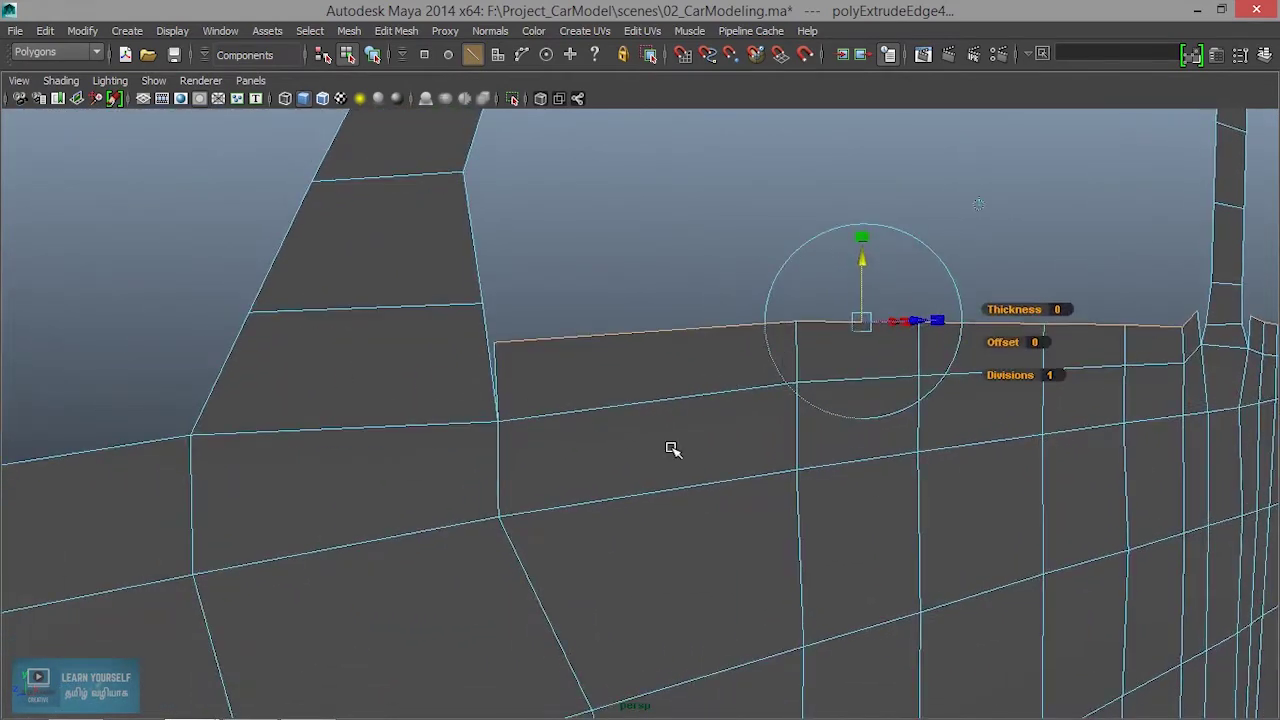
pyautogui.keyDown('alt'); pyautogui.moveTo(813, 489); pyautogui.dragTo(760, 506); pyautogui.keyUp('alt')
pyautogui.keyDown('alt'); pyautogui.moveTo(760, 506); pyautogui.dragTo(1137, 506, button='middle'); pyautogui.keyUp('alt')
pyautogui.scroll(4, 736, 421)
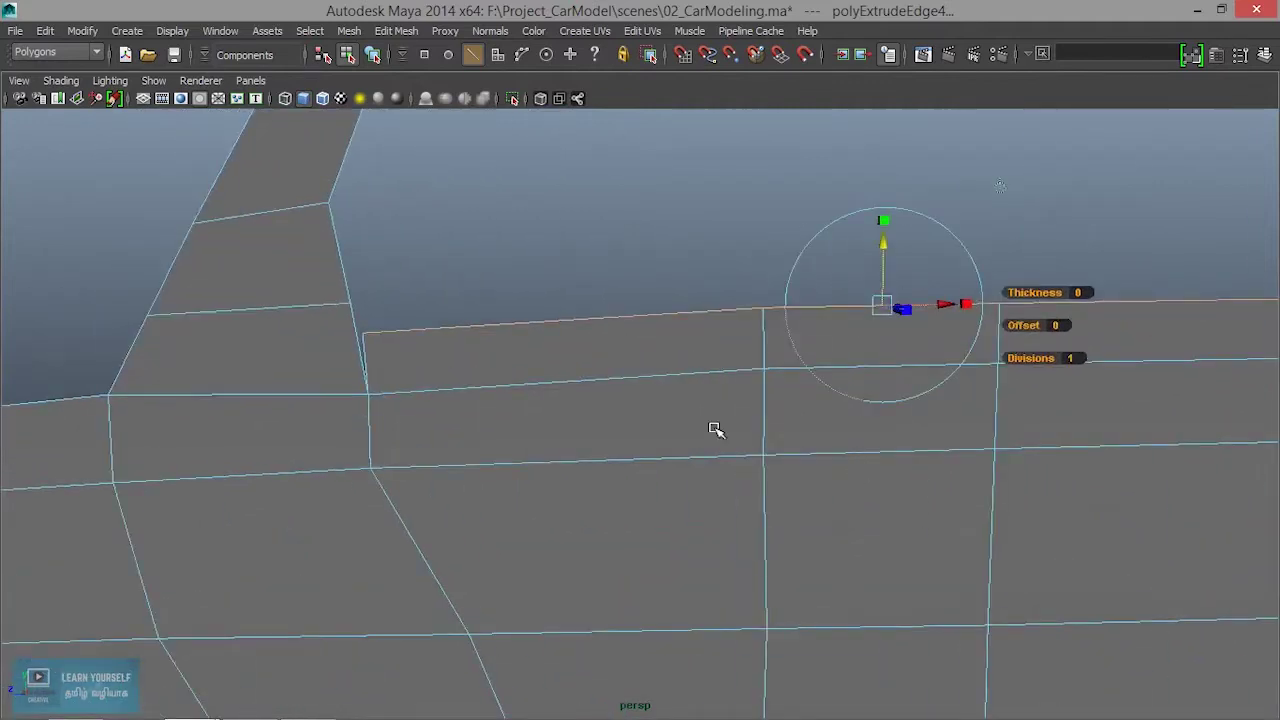
# Merge the strip's front end vertex with the adjacent inner vertex of the front pillar, using Merge To Center
pyautogui.keyDown('alt'); pyautogui.moveTo(714, 429); pyautogui.dragTo(986, 493, button='middle'); pyautogui.keyUp('alt')
pyautogui.moveTo(649, 275); pyautogui.dragTo(569, 271, button='right')
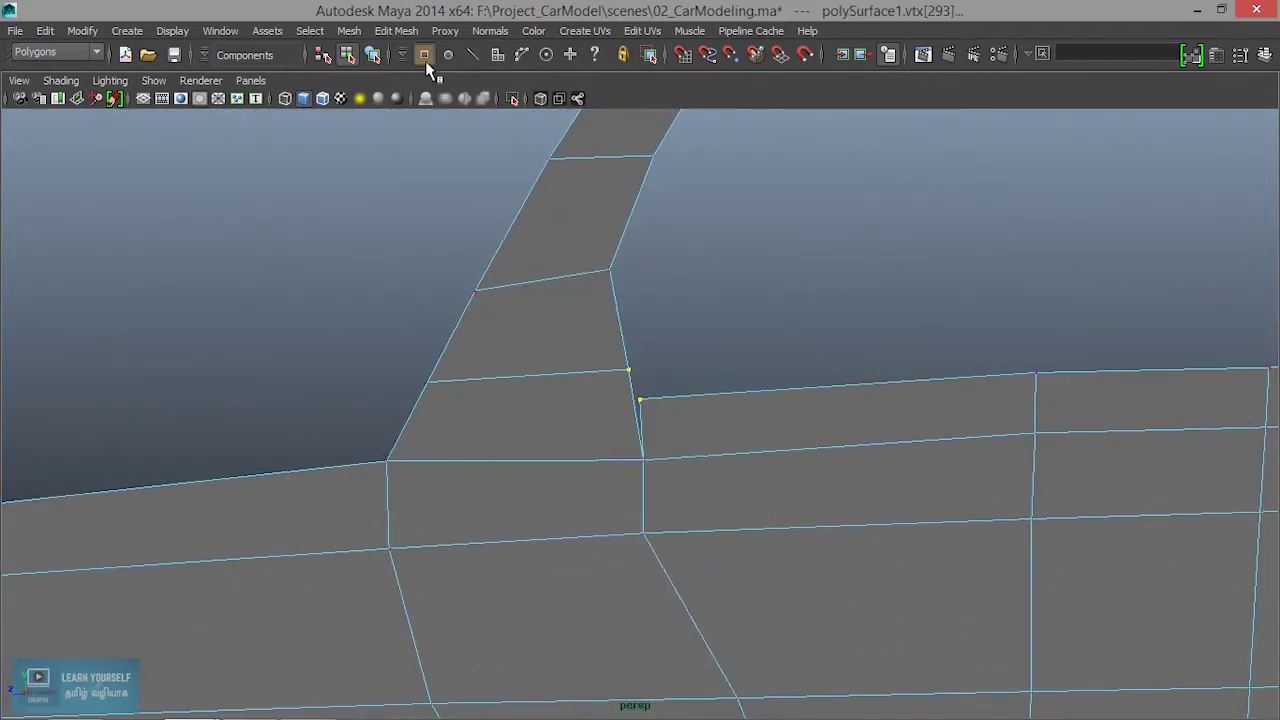
pyautogui.click(396, 30)
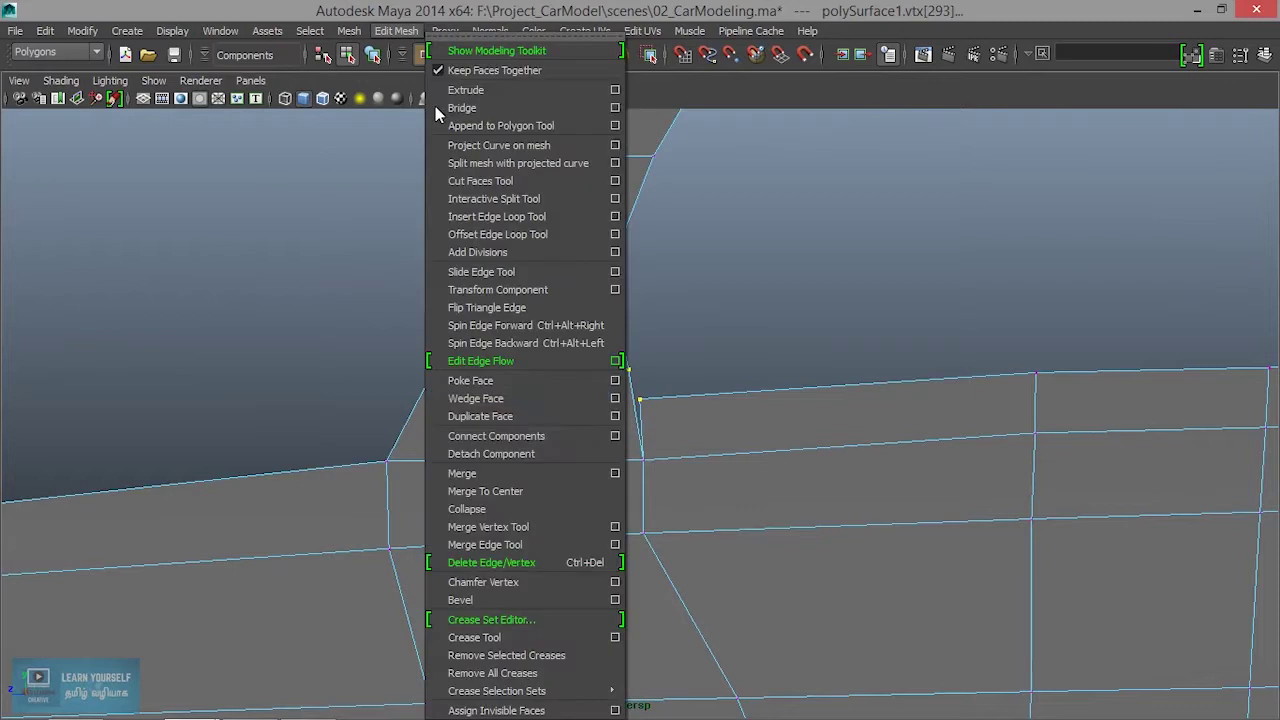
pyautogui.click(517, 498)
# Merge the front window strip's rear end vertex with the door pillar's lower front corner vertex by repeating Merge To Center
pyautogui.keyDown('alt'); pyautogui.moveTo(885, 461); pyautogui.dragTo(190, 500, button='middle'); pyautogui.keyUp('alt')
pyautogui.keyDown('alt'); pyautogui.moveTo(930, 466); pyautogui.dragTo(647, 473, button='middle'); pyautogui.keyUp('alt')
pyautogui.keyDown('alt'); pyautogui.moveTo(646, 473); pyautogui.dragTo(880, 463); pyautogui.keyUp('alt')
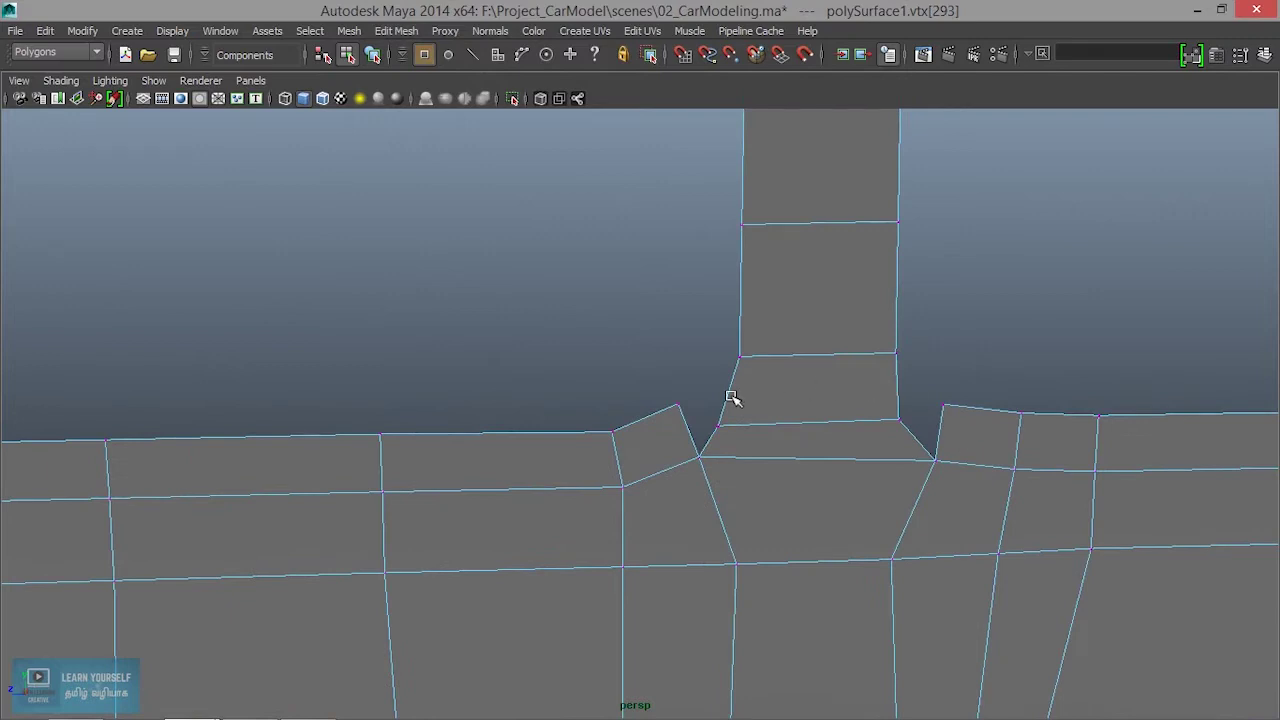
pyautogui.moveTo(731, 431); pyautogui.dragTo(729, 432)
pyautogui.press('g')
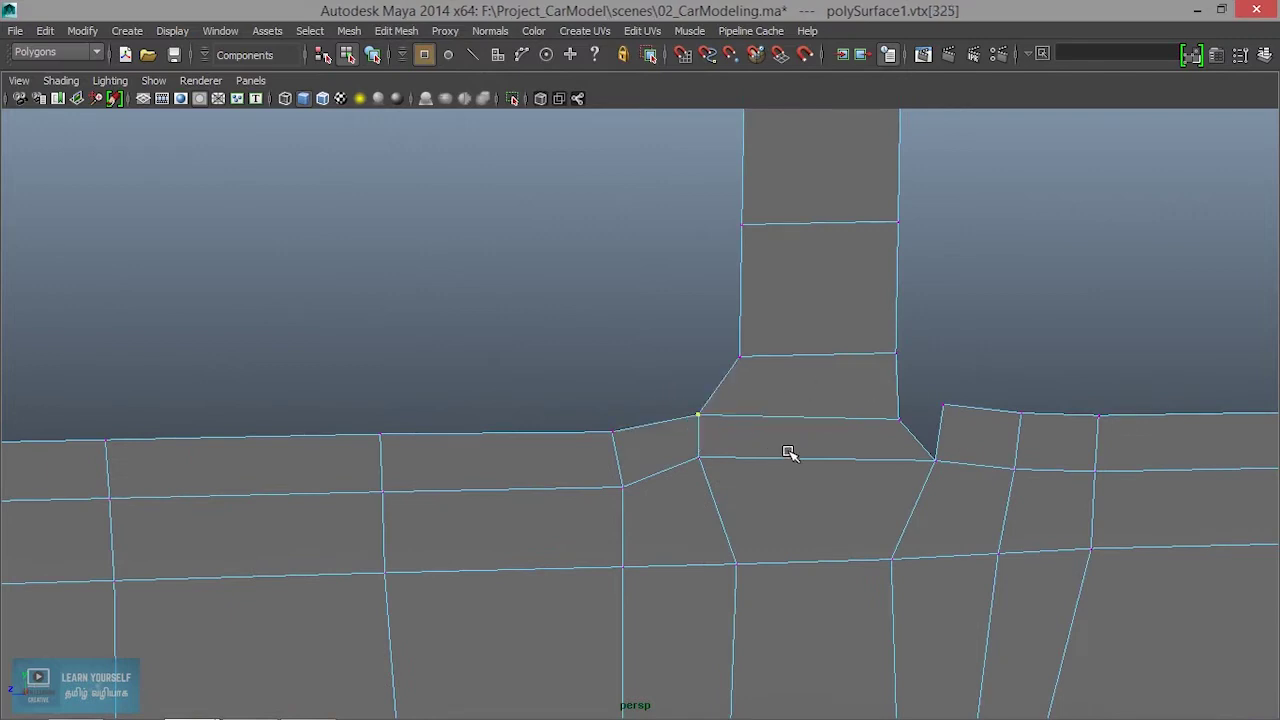
# Merge the rear window strip's two end vertices with the adjacent door pillar and rear frame corner vertices, repeating Merge To Center
pyautogui.keyDown('alt'); pyautogui.moveTo(949, 506); pyautogui.dragTo(676, 523, button='middle'); pyautogui.keyUp('alt')
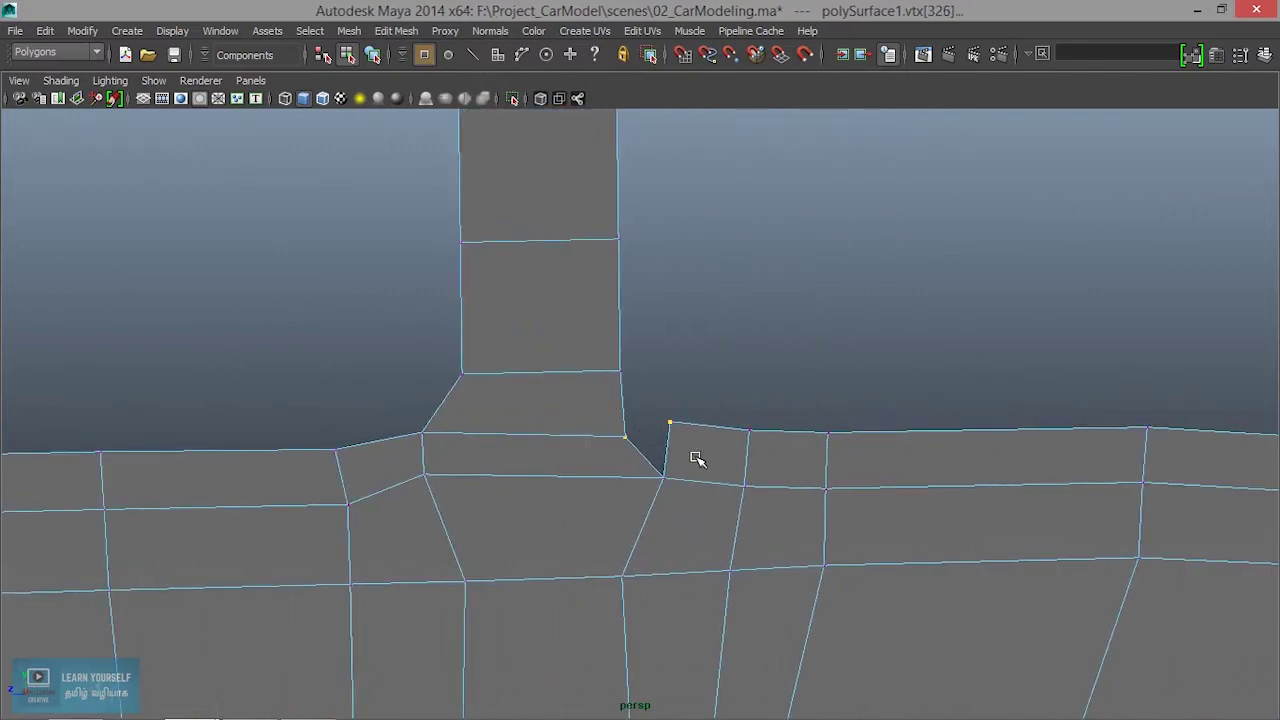
pyautogui.press('g')
pyautogui.keyDown('alt'); pyautogui.moveTo(1000, 490); pyautogui.dragTo(125, 488, button='middle'); pyautogui.keyUp('alt')
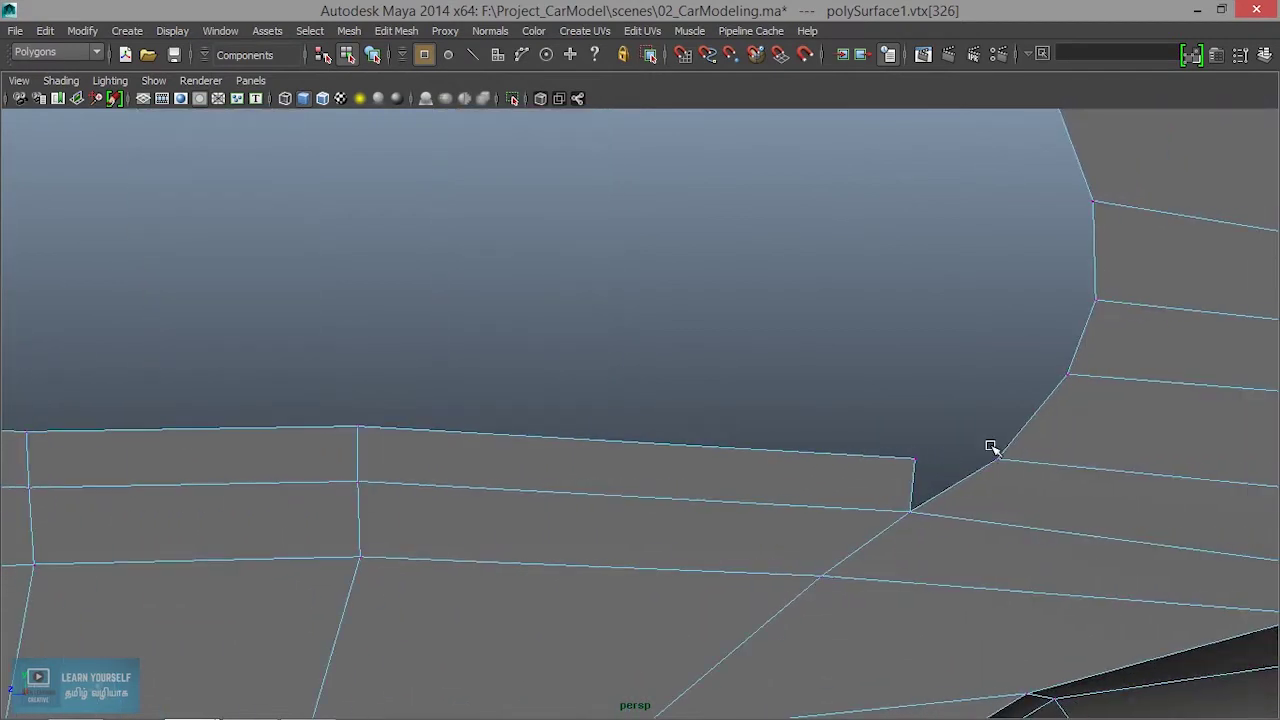
pyautogui.moveTo(1033, 482); pyautogui.dragTo(1034, 482)
pyautogui.press('g')
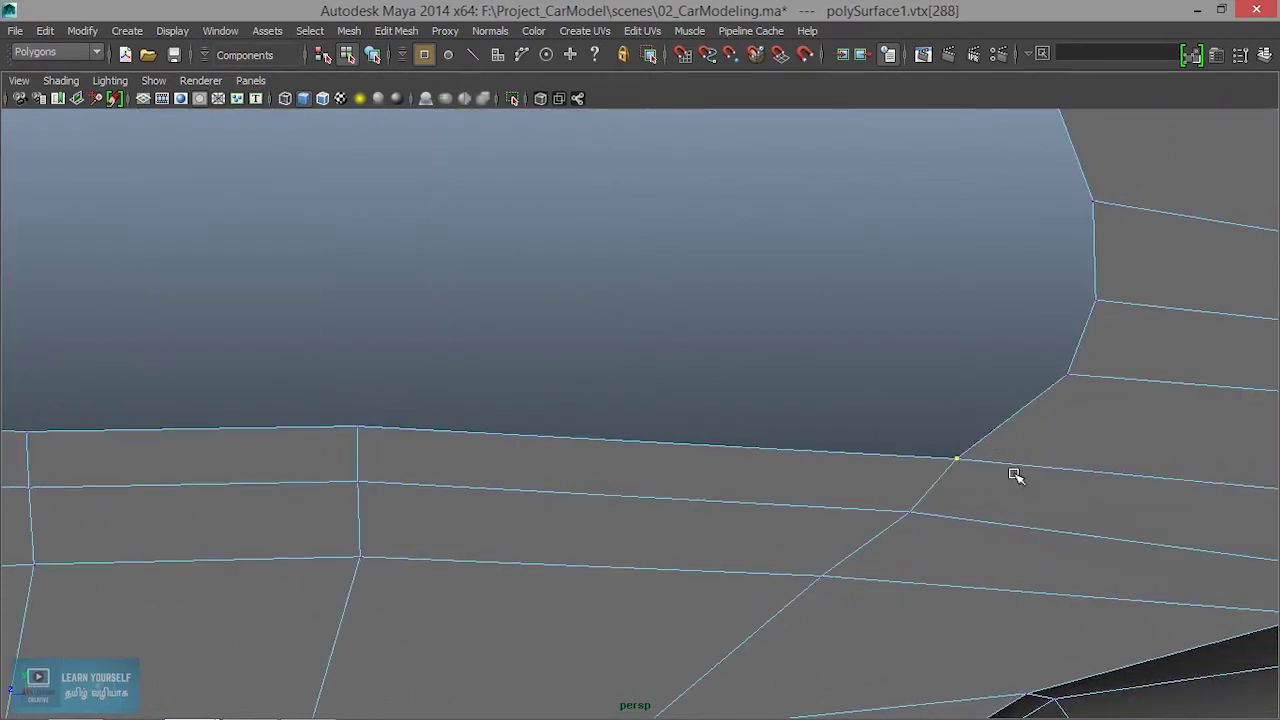
# In the side view, move the sill strip's front corner vertex and its neighbour to follow the front window's blueprint outline
pyautogui.press('space')
pyautogui.press('space')
pyautogui.scroll(2, 723, 525)
pyautogui.keyDown('alt'); pyautogui.moveTo(672, 582); pyautogui.dragTo(1161, 473, button='middle'); pyautogui.keyUp('alt')
pyautogui.scroll(3, 561, 492)
pyautogui.keyDown('alt'); pyautogui.moveTo(700, 514); pyautogui.dragTo(1011, 509, button='middle'); pyautogui.keyUp('alt')
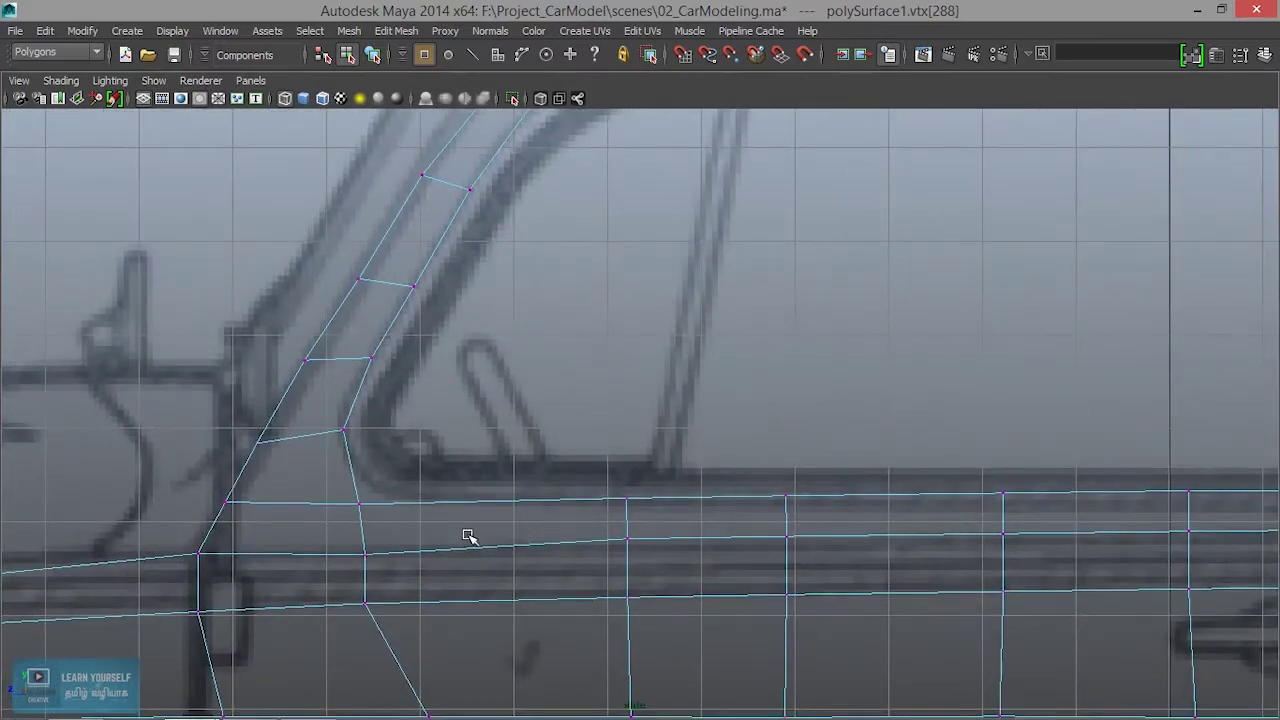
pyautogui.press('w')
pyautogui.moveTo(397, 510); pyautogui.dragTo(355, 484)
pyautogui.click(627, 506)
pyautogui.moveTo(628, 501); pyautogui.dragTo(616, 503)
pyautogui.moveTo(366, 496); pyautogui.dragTo(369, 499)
pyautogui.moveTo(354, 485); pyautogui.dragTo(361, 493)
# Select the remaining upper vertices of the front window's sill strip and lower them slightly
pyautogui.keyDown('alt'); pyautogui.moveTo(769, 547); pyautogui.dragTo(305, 547, button='middle'); pyautogui.keyUp('alt')
pyautogui.moveTo(407, 497); pyautogui.dragTo(895, 506)
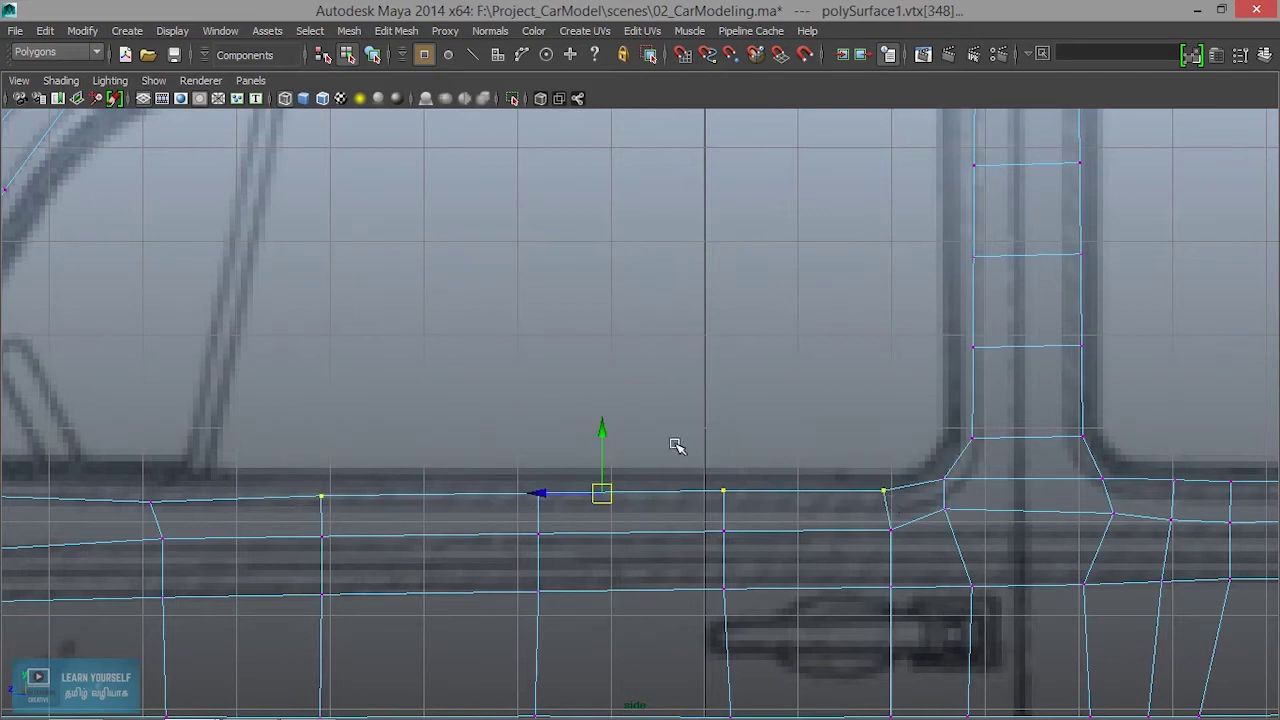
pyautogui.moveTo(606, 431); pyautogui.dragTo(607, 436)
# Lower the upper middle vertex of the rear window's sill strip slightly to follow the blueprint's lower window line
pyautogui.keyDown('alt'); pyautogui.moveTo(945, 549); pyautogui.dragTo(314, 552, button='middle'); pyautogui.keyUp('alt')
pyautogui.keyDown('alt'); pyautogui.moveTo(887, 543); pyautogui.dragTo(458, 525, button='middle'); pyautogui.keyUp('alt')
pyautogui.moveTo(797, 460); pyautogui.dragTo(824, 488)
pyautogui.moveTo(382, 442); pyautogui.dragTo(424, 506)
pyautogui.moveTo(359, 448); pyautogui.dragTo(420, 469)
pyautogui.moveTo(402, 403); pyautogui.dragTo(402, 408)
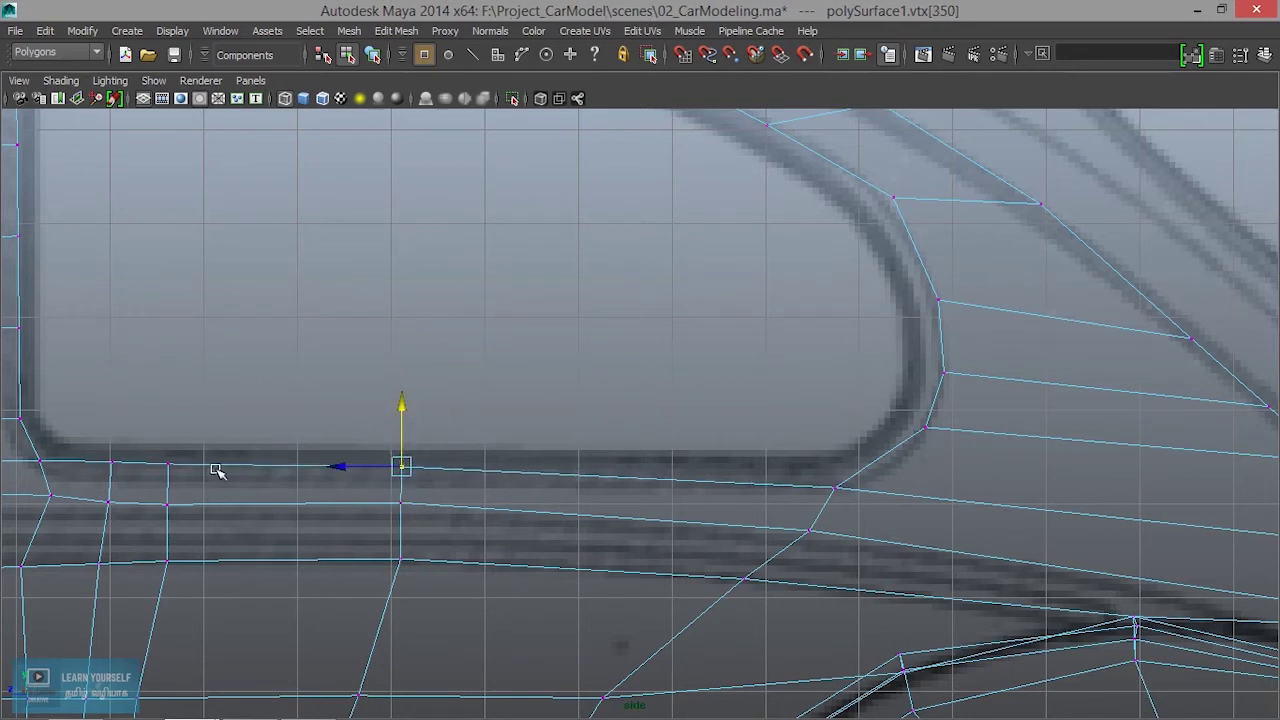
# Adjust the height of the two upper sill vertices beside the door pillar, at the front of the rear window
pyautogui.moveTo(224, 488); pyautogui.dragTo(224, 488)
pyautogui.moveTo(168, 403); pyautogui.dragTo(169, 407)
pyautogui.moveTo(91, 438); pyautogui.dragTo(156, 492)
pyautogui.moveTo(110, 403); pyautogui.dragTo(112, 399)
pyautogui.scroll(-5, 500, 590)
pyautogui.scroll(5, 543, 603)
pyautogui.moveTo(184, 522); pyautogui.dragTo(156, 483)
pyautogui.moveTo(112, 404); pyautogui.dragTo(112, 411)
pyautogui.scroll(-6, 529, 598)
pyautogui.scroll(5, 546, 606)
# Insert an edge loop across the long rear segment of the rear window's sill with the Insert Edge Loop Tool
pyautogui.keyDown('alt'); pyautogui.moveTo(549, 606); pyautogui.dragTo(620, 466, button='middle'); pyautogui.keyUp('alt')
pyautogui.moveTo(684, 273); pyautogui.dragTo(686, 229, button='right')
pyautogui.click(760, 318)
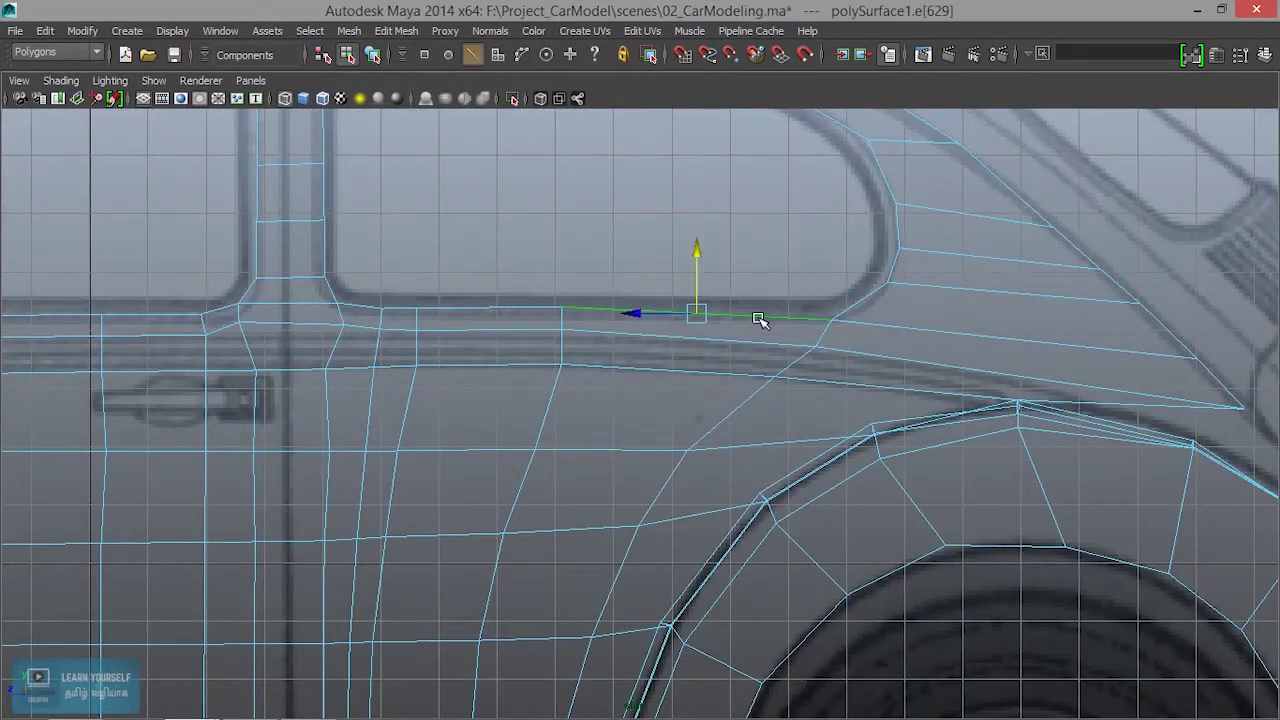
pyautogui.click(396, 30)
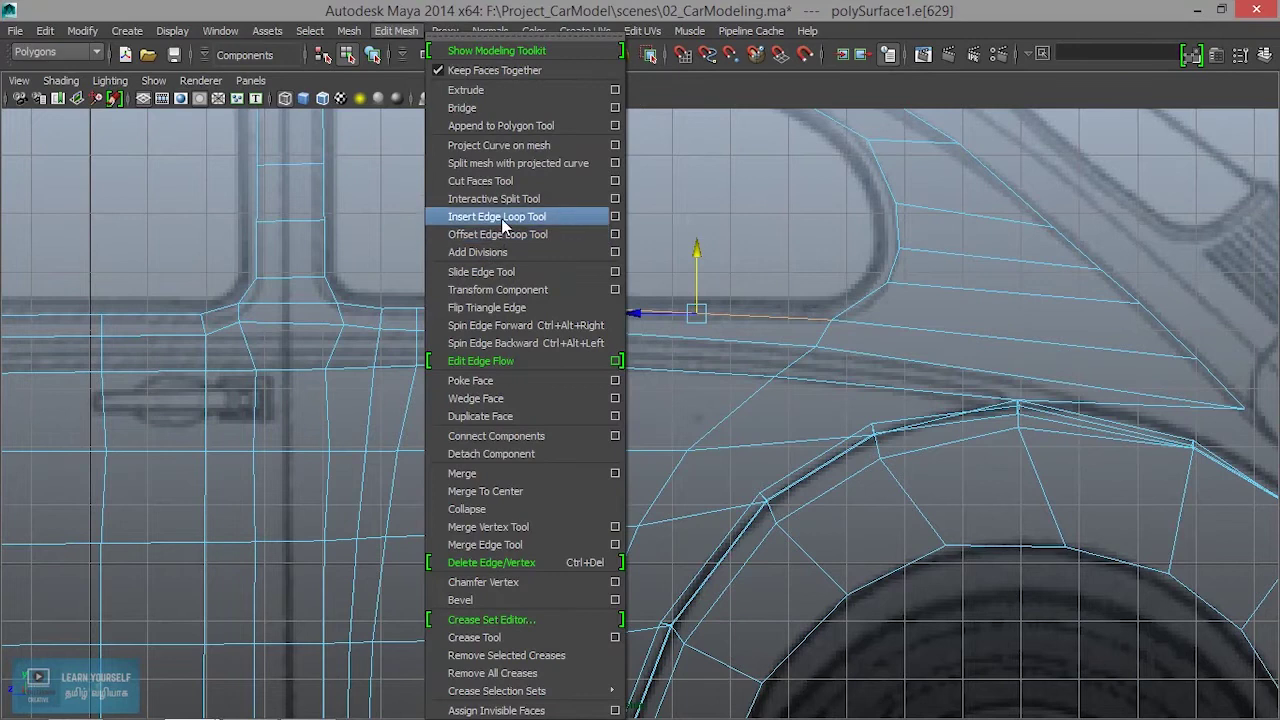
pyautogui.click(504, 218)
pyautogui.moveTo(679, 318); pyautogui.dragTo(680, 319)
# Insert an edge loop through the sill near the front window's front corner and lower its top vertex slightly
pyautogui.scroll(3, 649, 430)
pyautogui.keyDown('alt'); pyautogui.moveTo(650, 437); pyautogui.dragTo(1091, 500, button='middle'); pyautogui.keyUp('alt')
pyautogui.keyDown('alt'); pyautogui.moveTo(523, 513); pyautogui.dragTo(1156, 501, button='middle'); pyautogui.keyUp('alt')
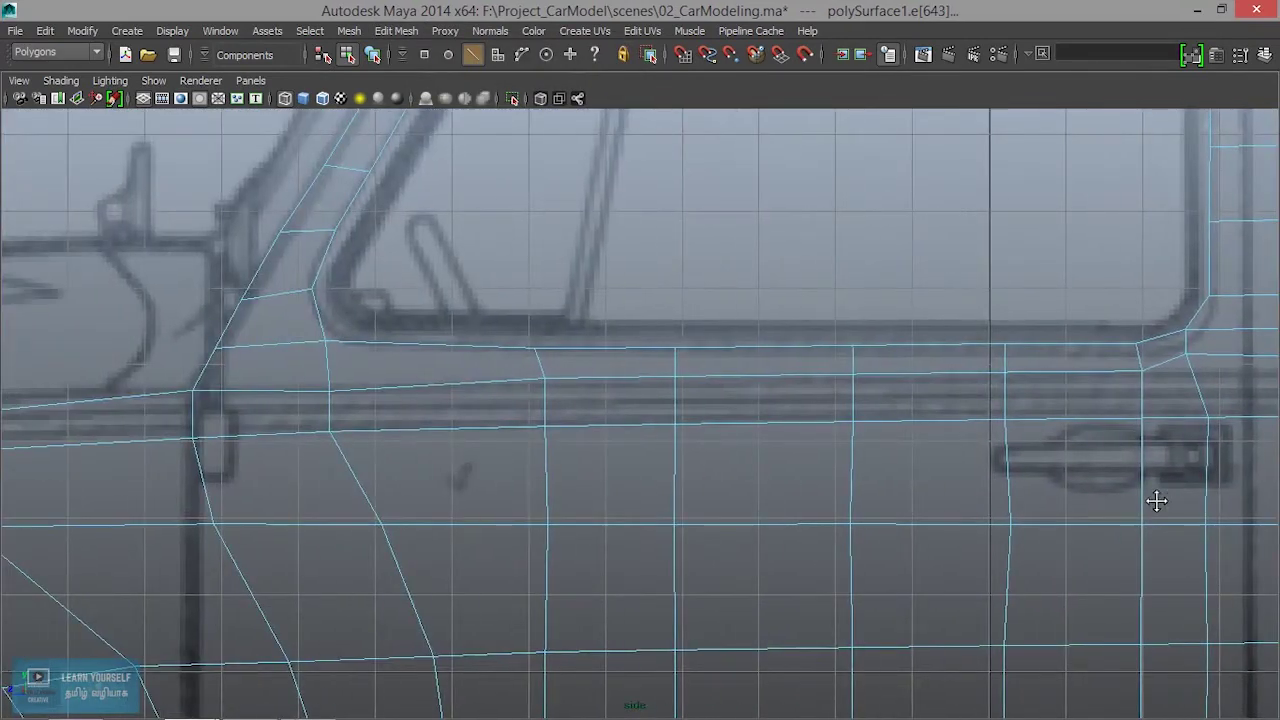
pyautogui.click(432, 349)
pyautogui.moveTo(451, 273); pyautogui.dragTo(354, 280, button='right')
pyautogui.click(426, 345)
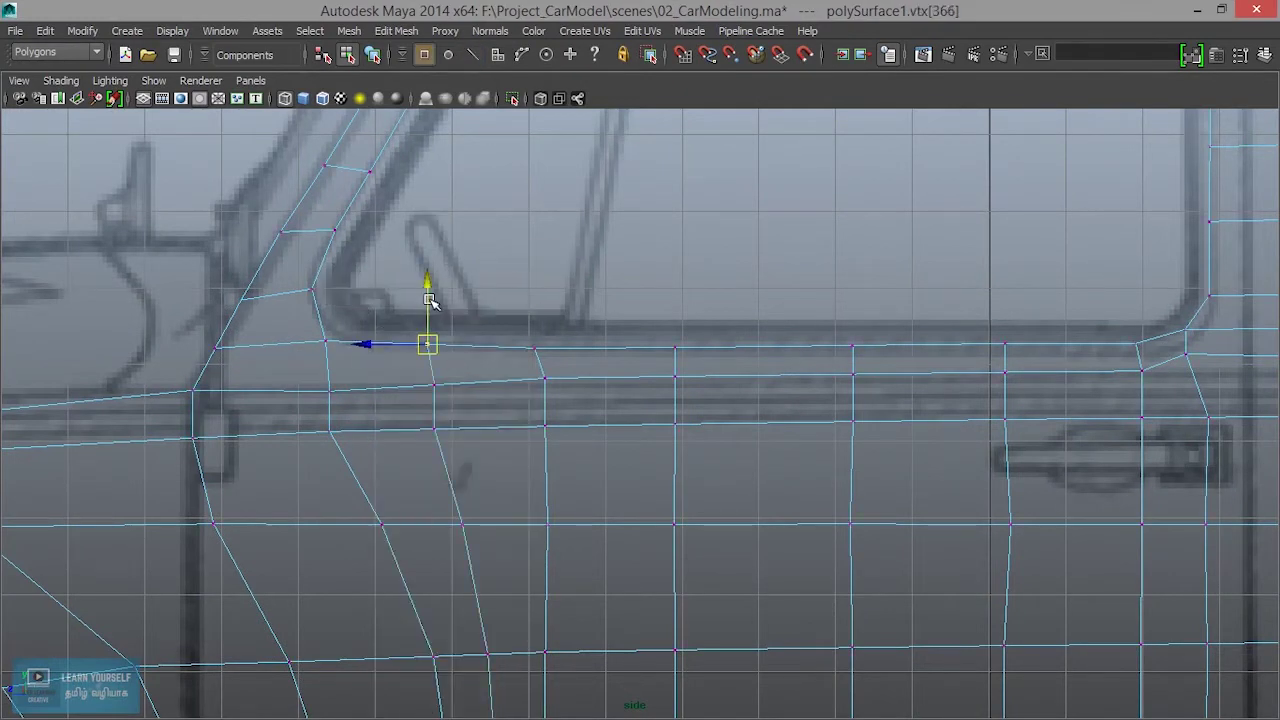
pyautogui.moveTo(427, 293); pyautogui.dragTo(427, 298)
# Examine the rear window's sill vertices against the side blueprint and the whole car body in the perspective view
pyautogui.keyDown('alt'); pyautogui.moveTo(740, 498); pyautogui.dragTo(152, 549, button='middle'); pyautogui.keyUp('alt')
pyautogui.keyDown('alt'); pyautogui.moveTo(921, 477); pyautogui.dragTo(394, 505, button='middle'); pyautogui.keyUp('alt')
pyautogui.moveTo(620, 400); pyautogui.dragTo(676, 455)
pyautogui.moveTo(822, 405); pyautogui.dragTo(877, 457)
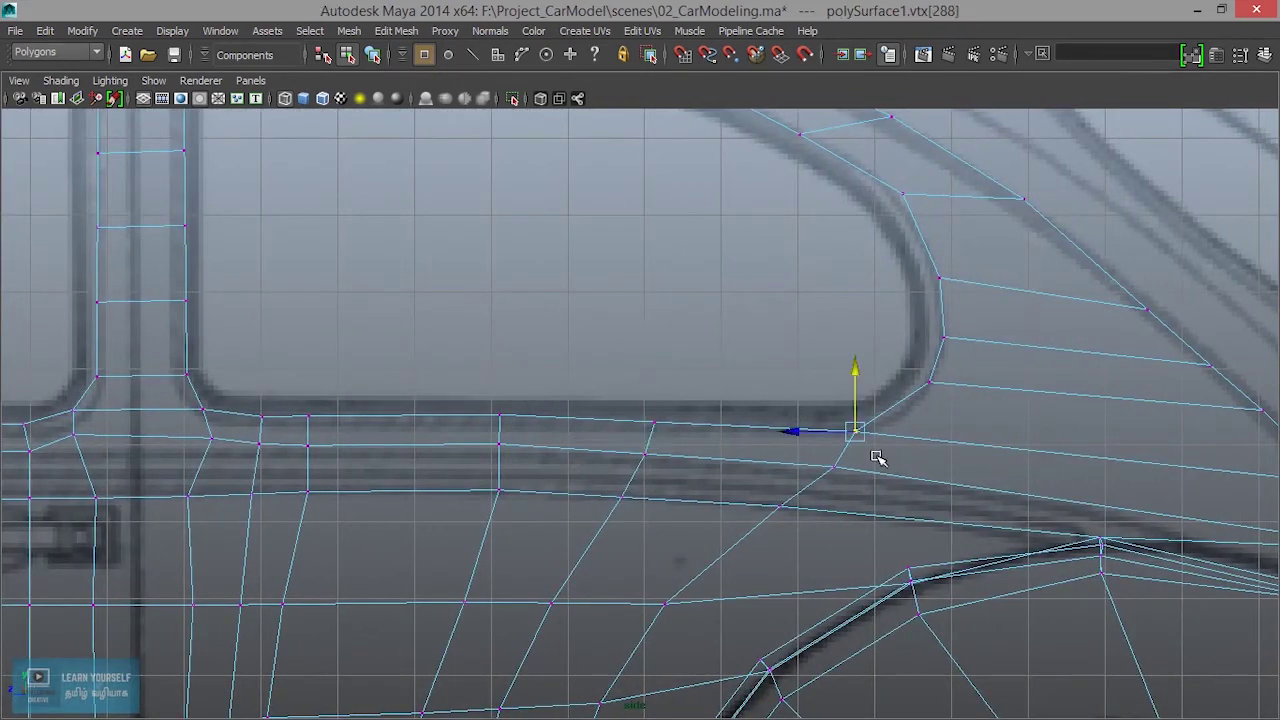
pyautogui.click(850, 371)
pyautogui.scroll(-9, 816, 529)
pyautogui.press('space')
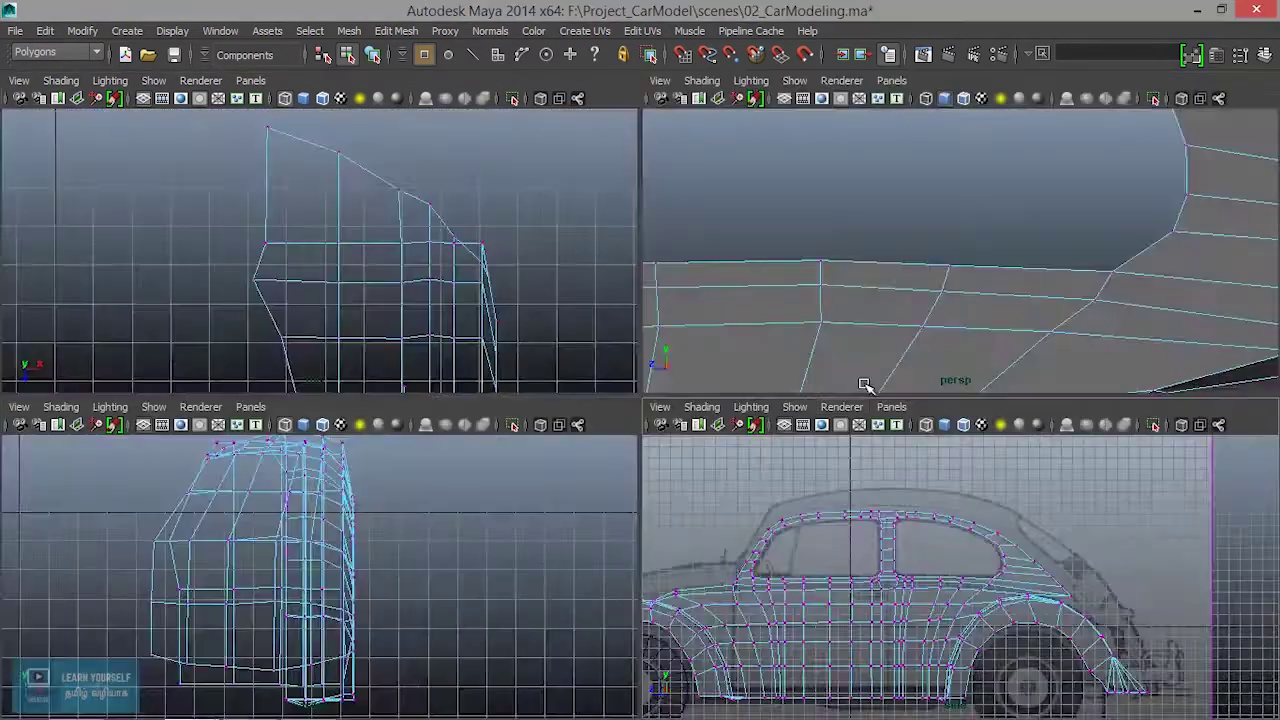
pyautogui.press('space')
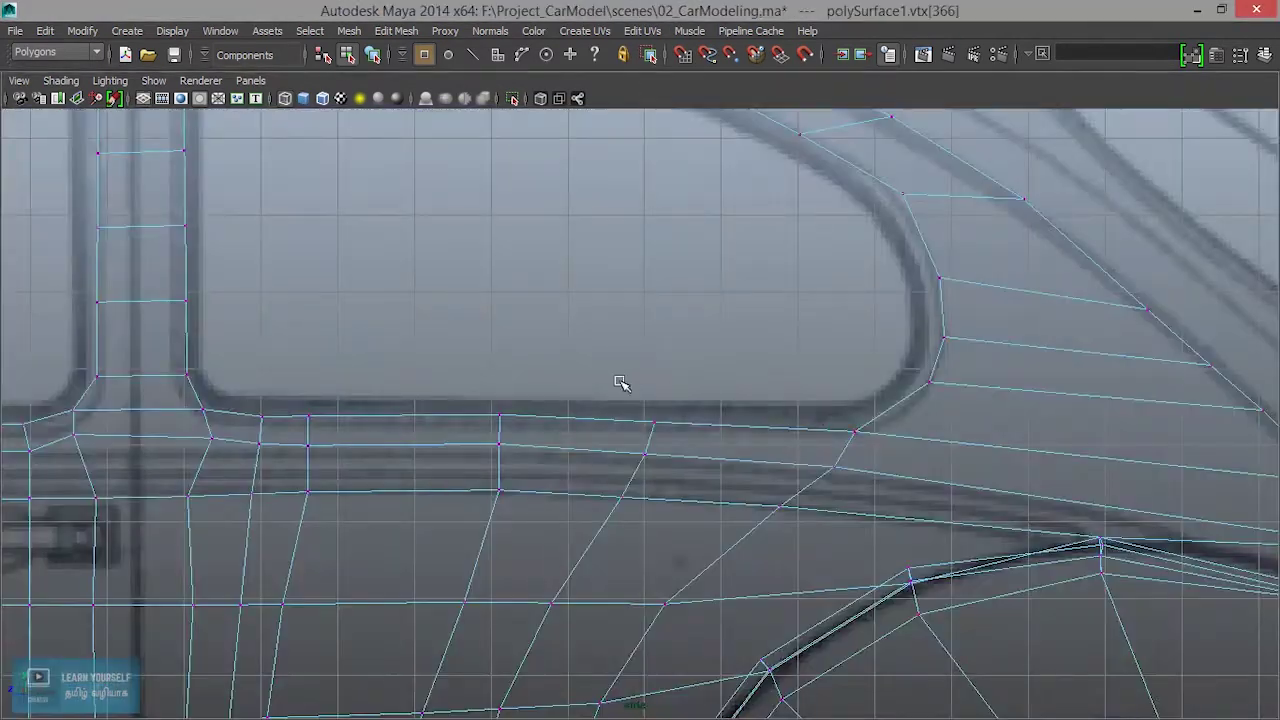
pyautogui.moveTo(619, 382); pyautogui.dragTo(714, 472)
pyautogui.click(869, 453)
pyautogui.click(849, 372)
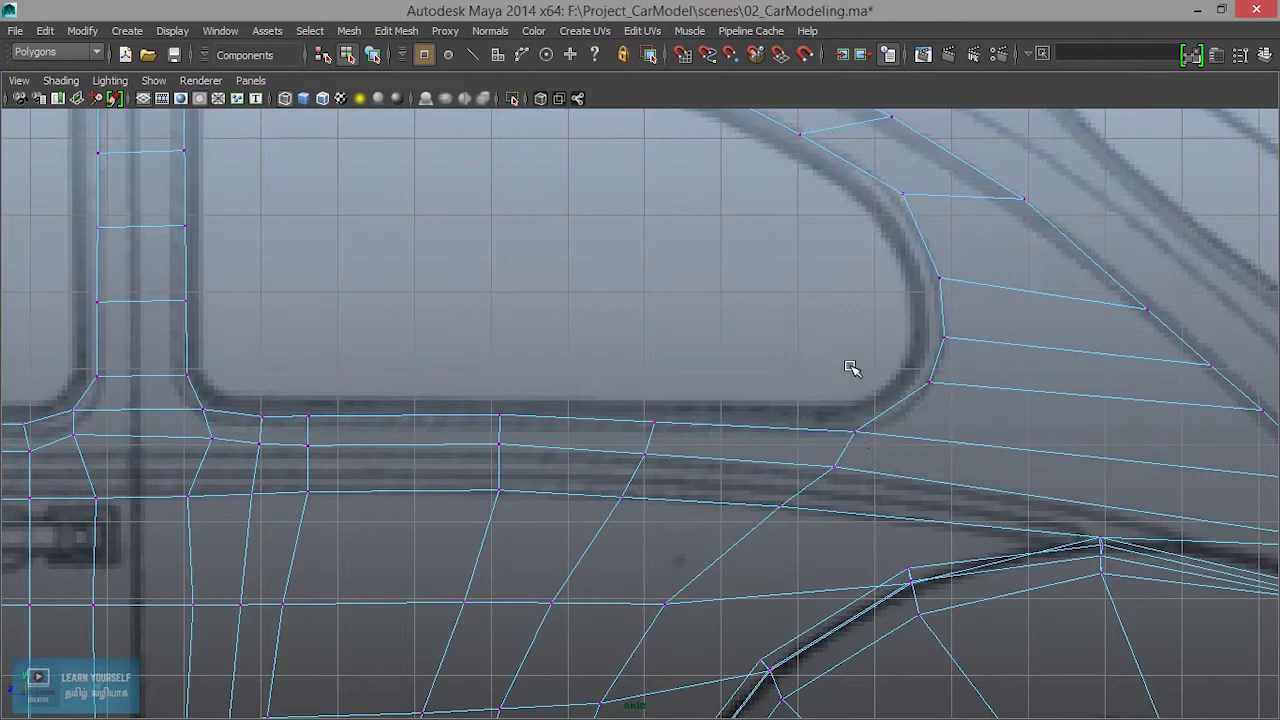
pyautogui.scroll(-10, 814, 528)
pyautogui.press('space')
pyautogui.press('space')
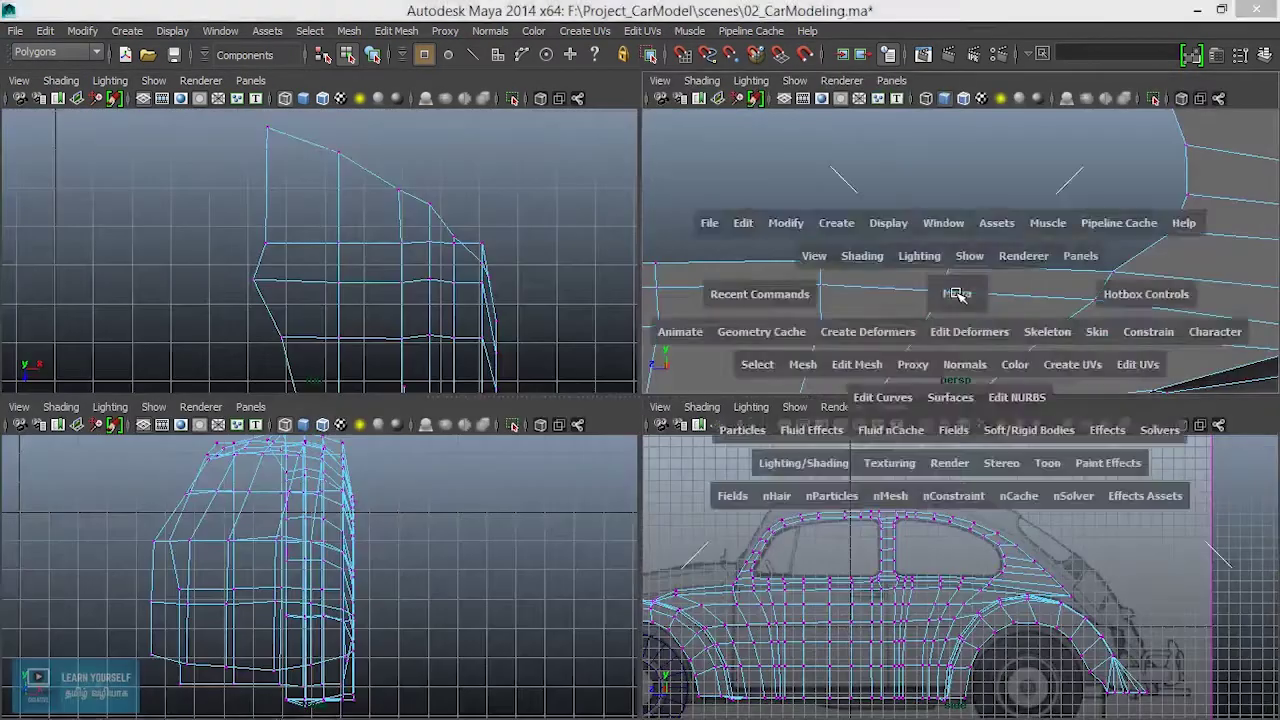
pyautogui.scroll(-12, 870, 478)
pyautogui.keyDown('alt'); pyautogui.moveTo(735, 506); pyautogui.dragTo(860, 508, button='middle'); pyautogui.keyUp('alt')
pyautogui.keyDown('alt'); pyautogui.moveTo(860, 508); pyautogui.dragTo(546, 405); pyautogui.keyUp('alt')
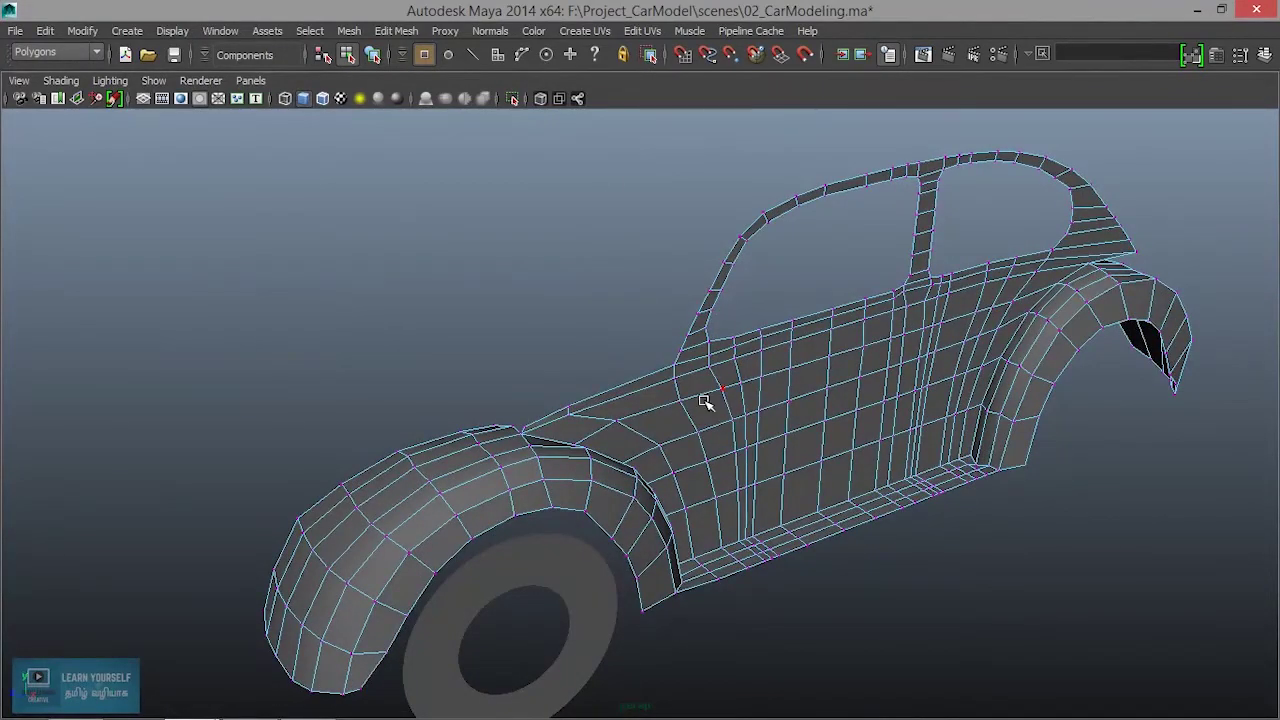
# Select the outer top edges of the window frame from the front pillar's upper bend to the rear side window's back
pyautogui.keyDown('alt'); pyautogui.moveTo(685, 388); pyautogui.dragTo(682, 294); pyautogui.keyUp('alt')
pyautogui.moveTo(682, 295); pyautogui.dragTo(681, 230, button='right')
pyautogui.click(682, 296)
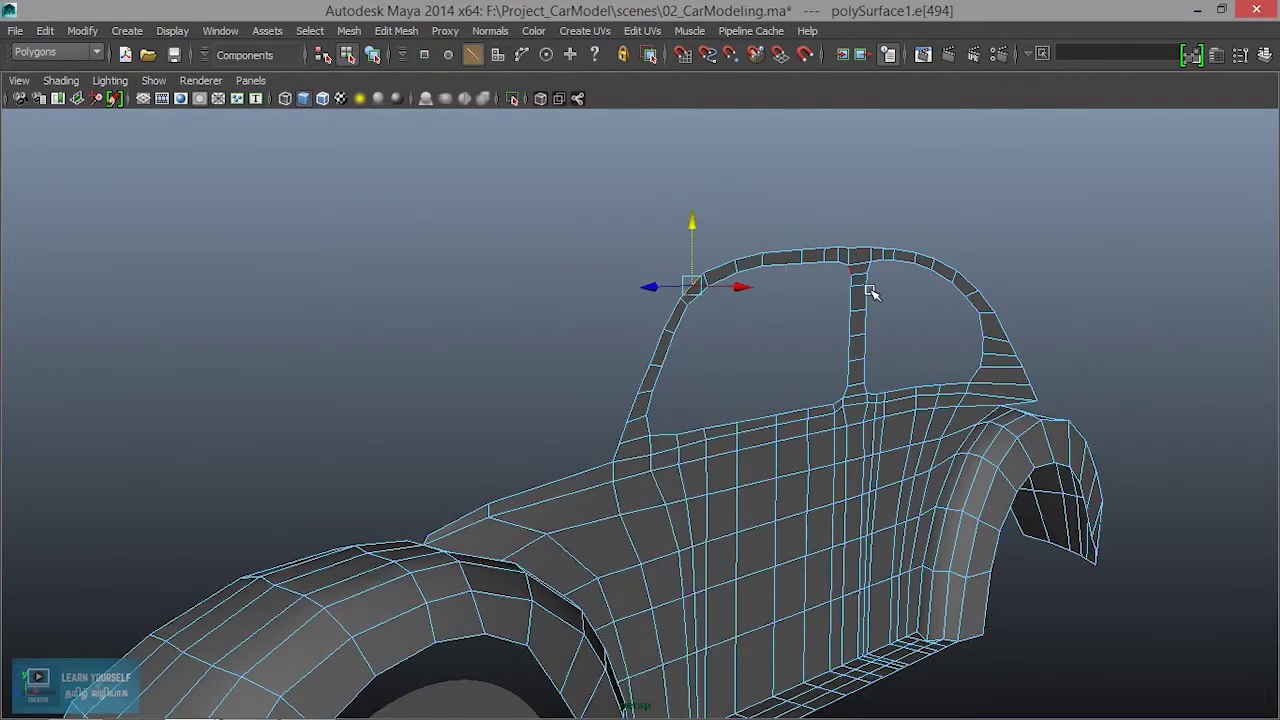
pyautogui.press('space')
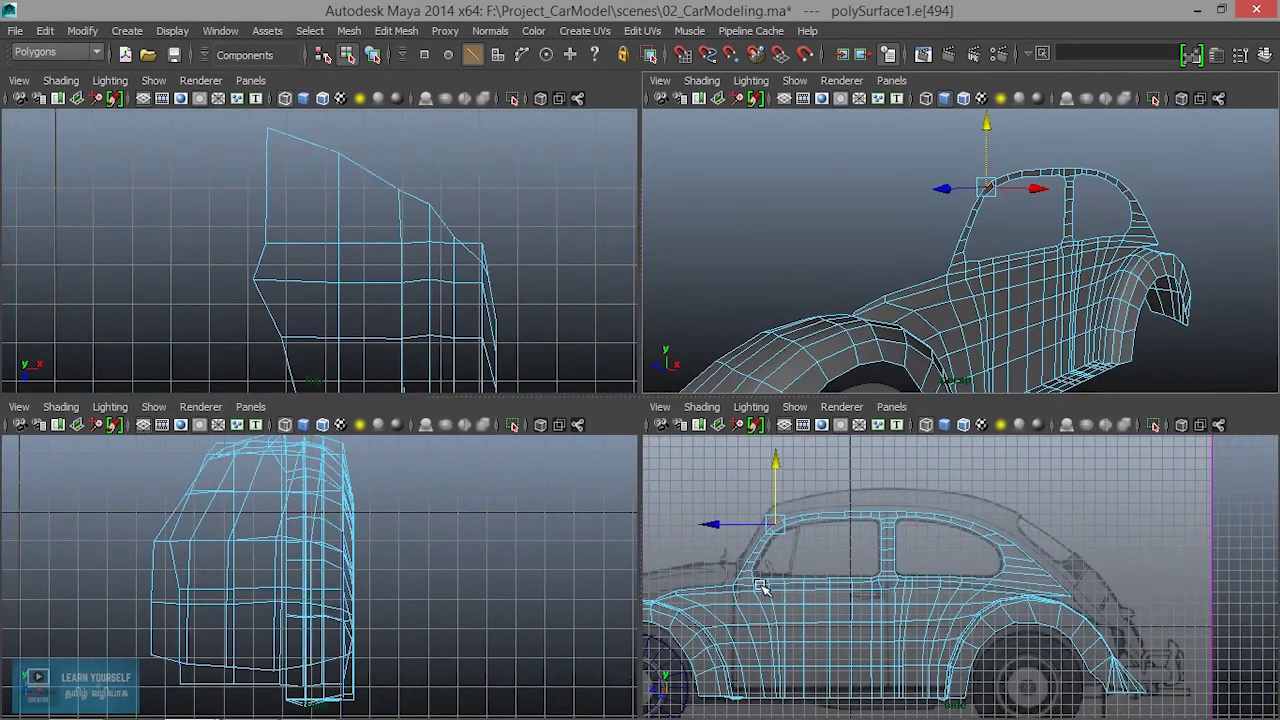
pyautogui.press('space')
pyautogui.scroll(4, 411, 403)
pyautogui.keyDown('alt'); pyautogui.moveTo(411, 403); pyautogui.dragTo(880, 486, button='middle'); pyautogui.keyUp('alt')
pyautogui.scroll(4, 890, 437)
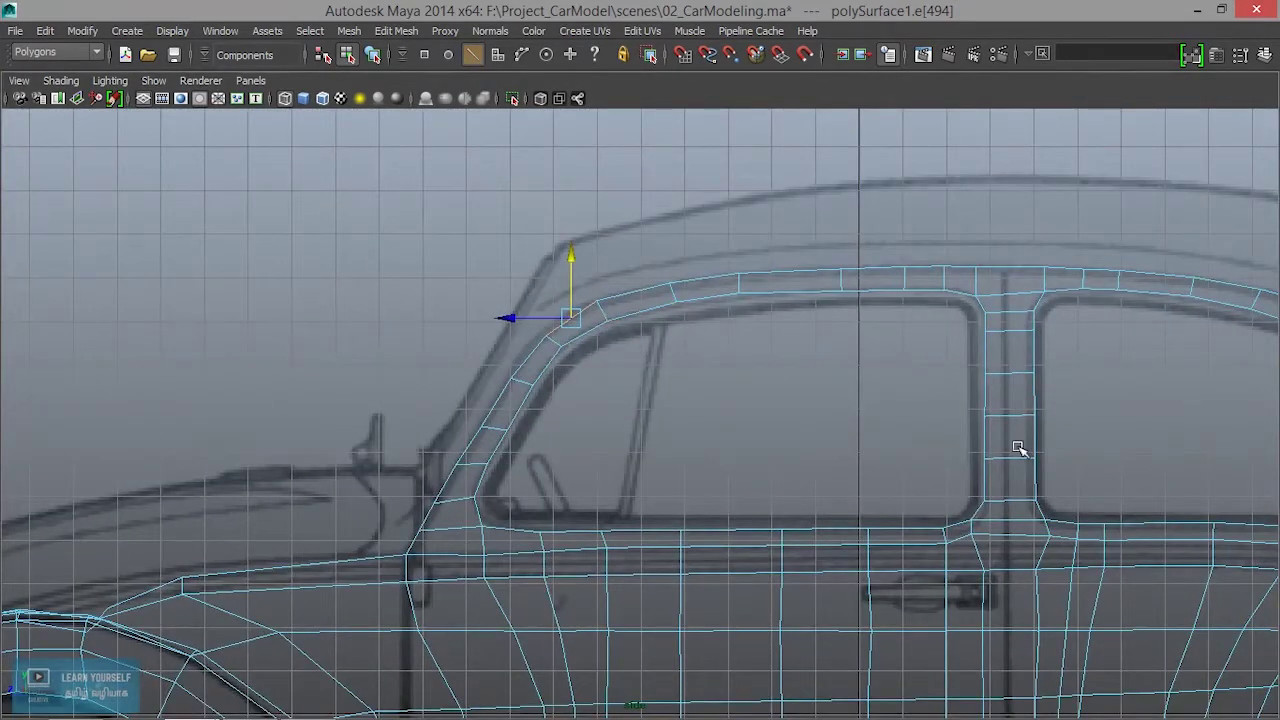
pyautogui.keyDown('alt'); pyautogui.moveTo(1018, 449); pyautogui.dragTo(391, 466, button='middle'); pyautogui.keyUp('alt')
pyautogui.keyDown('alt'); pyautogui.moveTo(730, 460); pyautogui.dragTo(606, 422, button='middle'); pyautogui.keyUp('alt')
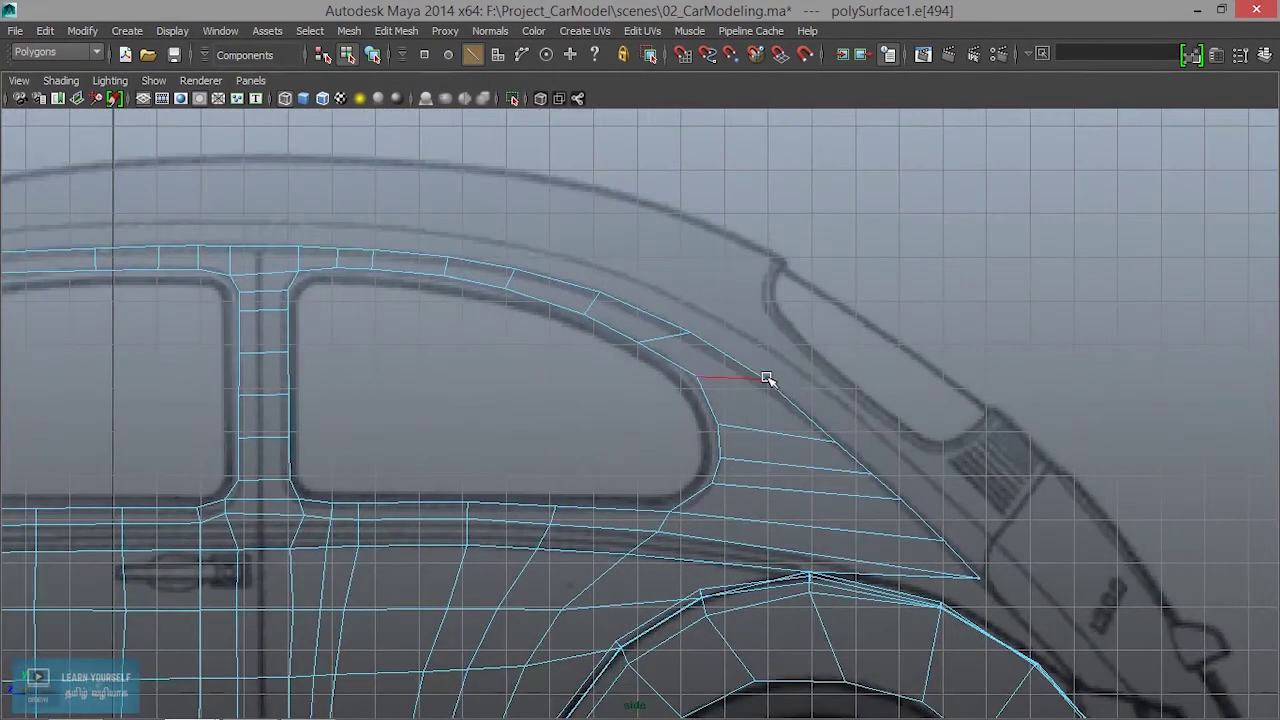
pyautogui.keyDown('shift'); pyautogui.doubleClick(730, 357); pyautogui.keyUp('shift')
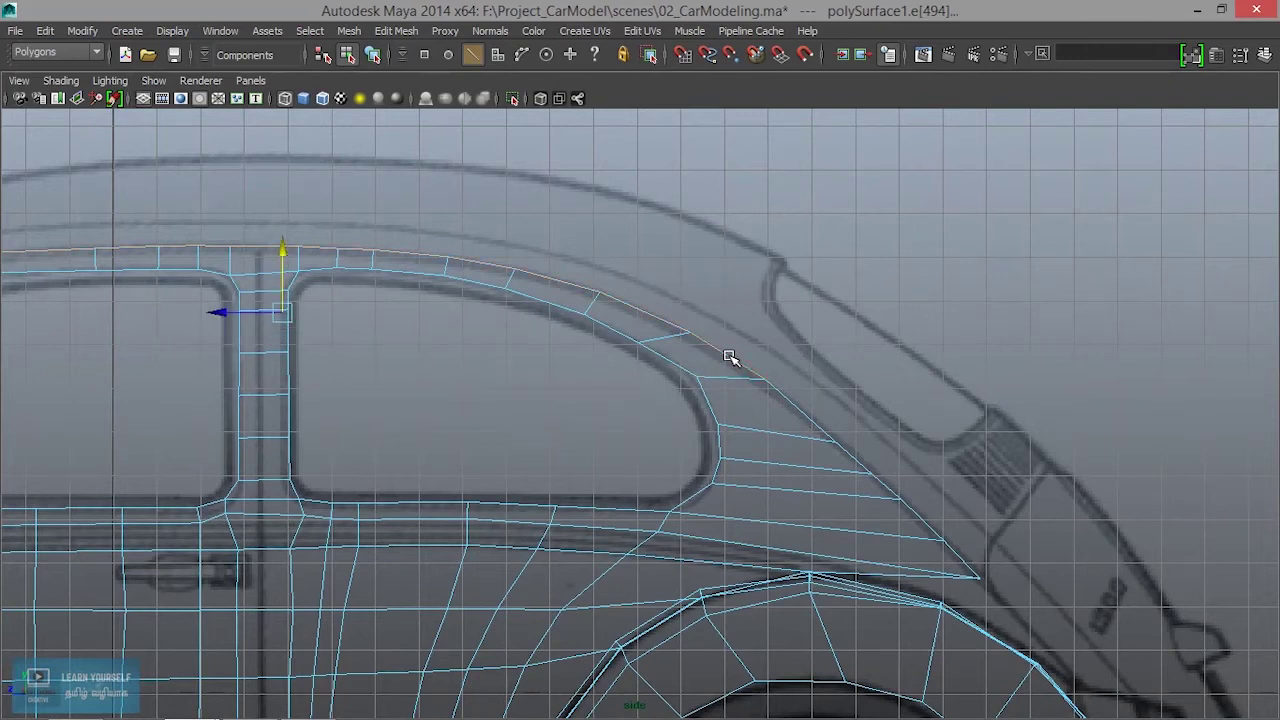
# Extrude the selected window frame top edges inward in the front view, almost to the car's centre line, to start the roof
pyautogui.scroll(-3, 682, 470)
pyautogui.keyDown('alt'); pyautogui.moveTo(386, 469); pyautogui.dragTo(823, 535, button='middle'); pyautogui.keyUp('alt')
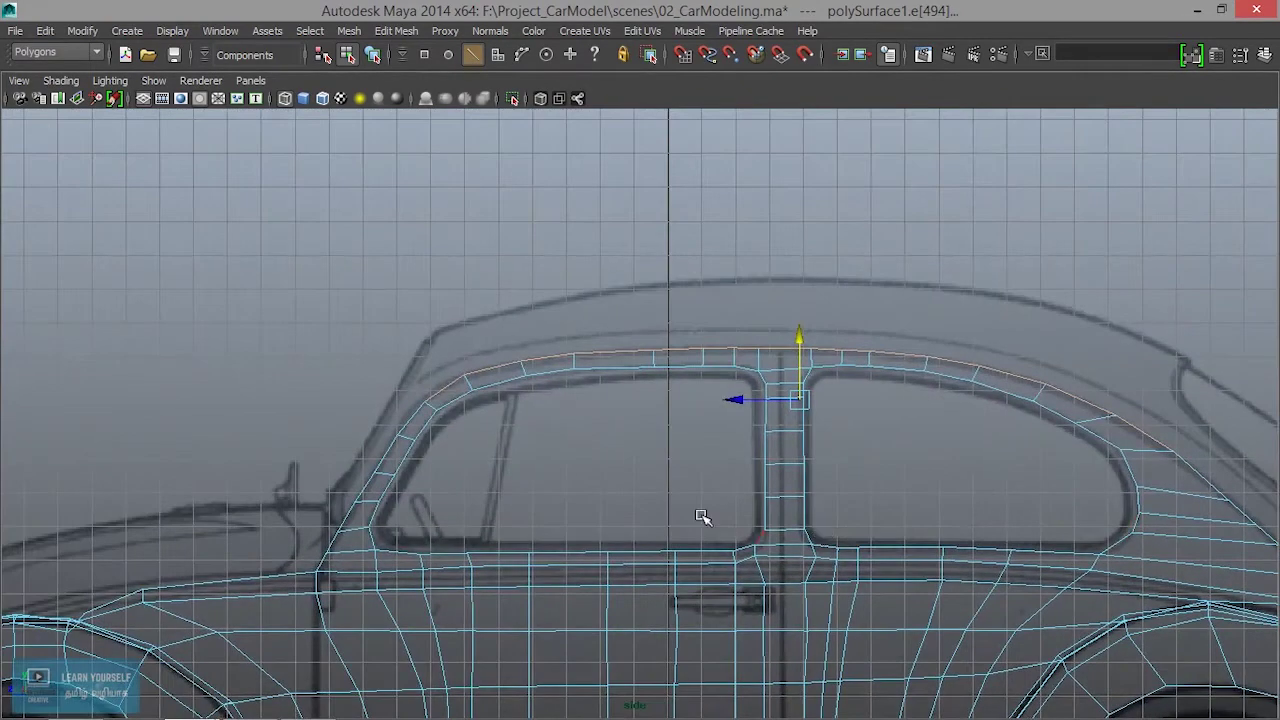
pyautogui.press('space')
pyautogui.press('space')
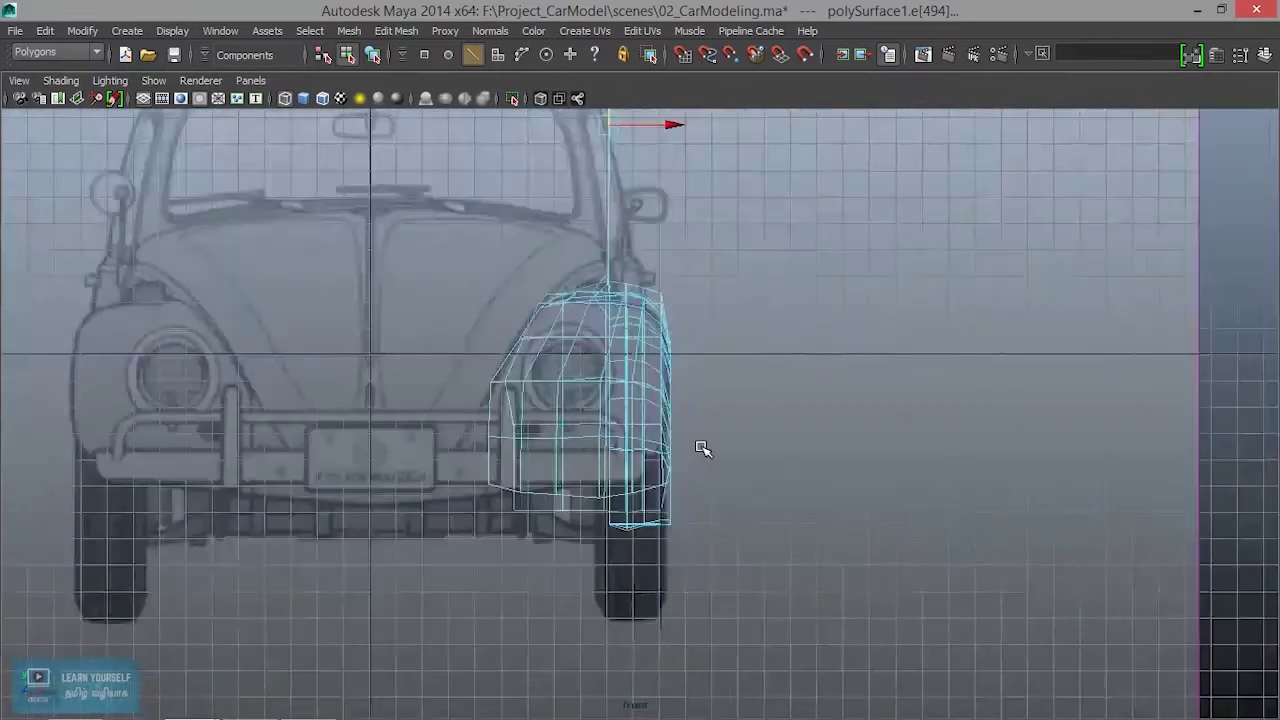
pyautogui.scroll(-3, 703, 448)
pyautogui.keyDown('alt'); pyautogui.moveTo(695, 350); pyautogui.dragTo(757, 606, button='middle'); pyautogui.keyUp('alt')
pyautogui.scroll(5, 735, 545)
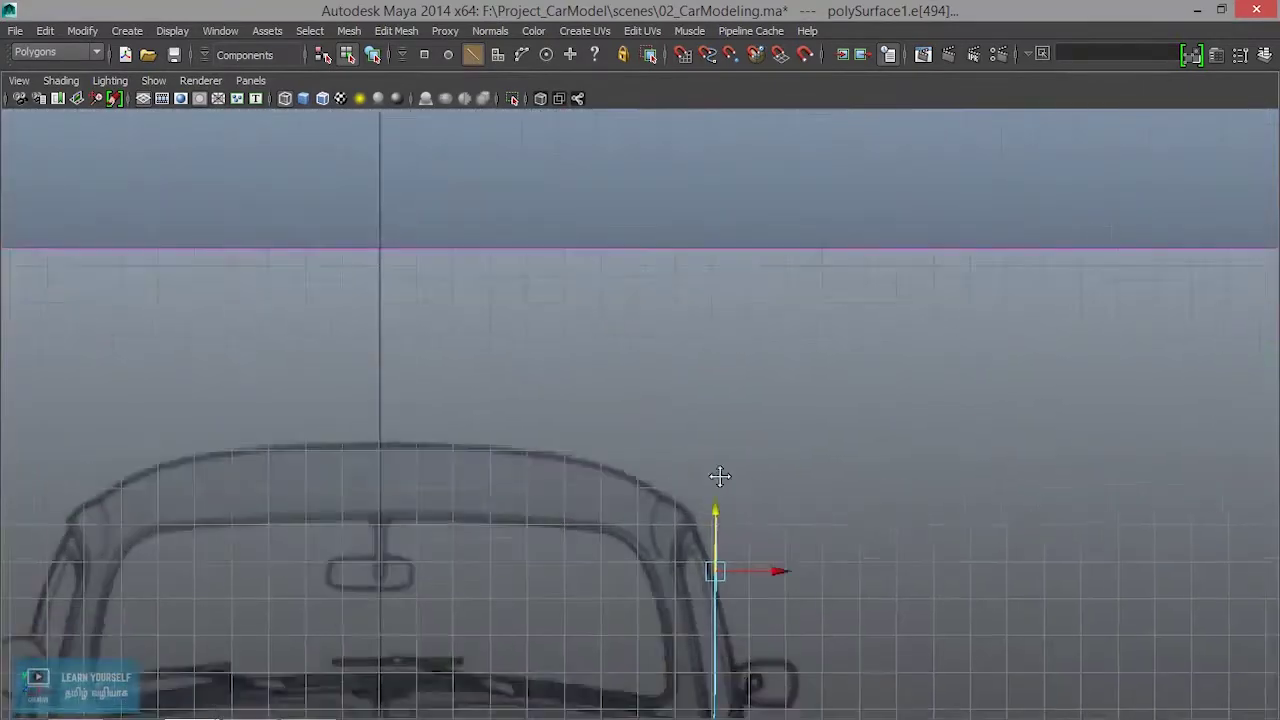
pyautogui.keyDown('alt'); pyautogui.moveTo(760, 536); pyautogui.dragTo(645, 368, button='middle'); pyautogui.keyUp('alt')
pyautogui.keyDown('alt'); pyautogui.moveTo(645, 368); pyautogui.dragTo(826, 460, button='right'); pyautogui.keyUp('alt')
pyautogui.keyDown('alt'); pyautogui.moveTo(826, 460); pyautogui.dragTo(919, 383, button='middle'); pyautogui.keyUp('alt')
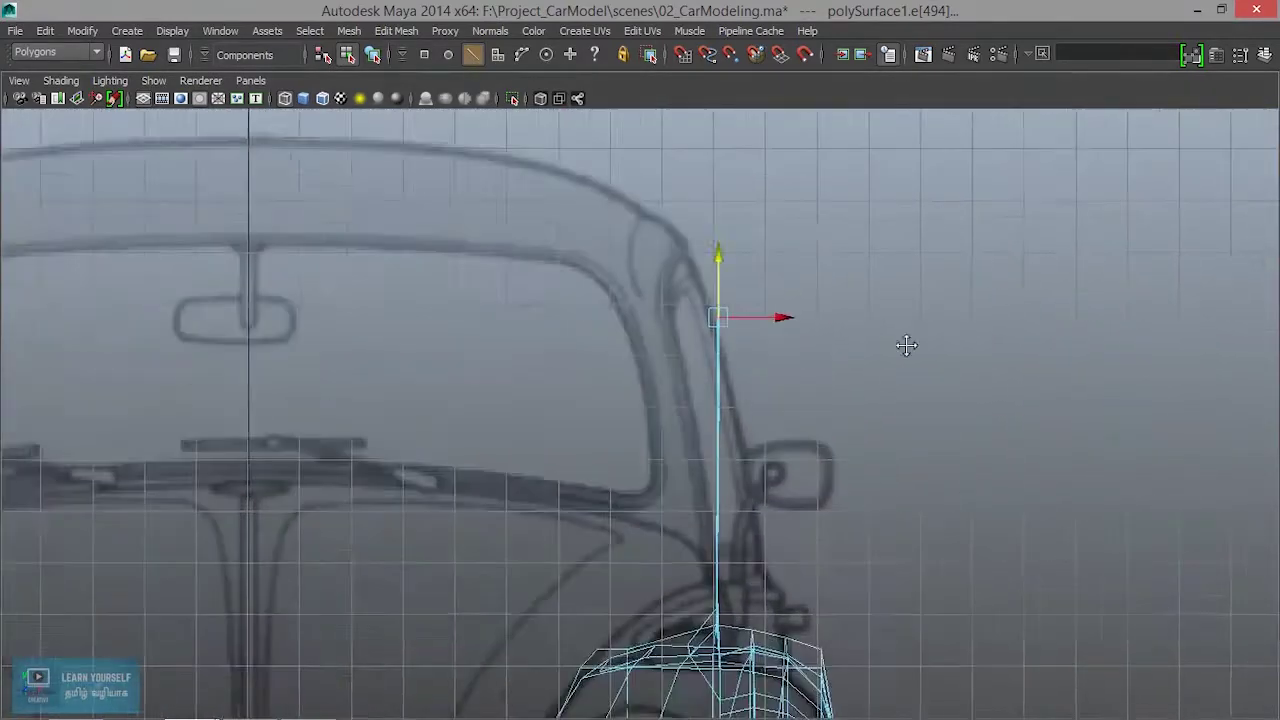
pyautogui.scroll(-3, 905, 297)
pyautogui.scroll(3, 830, 317)
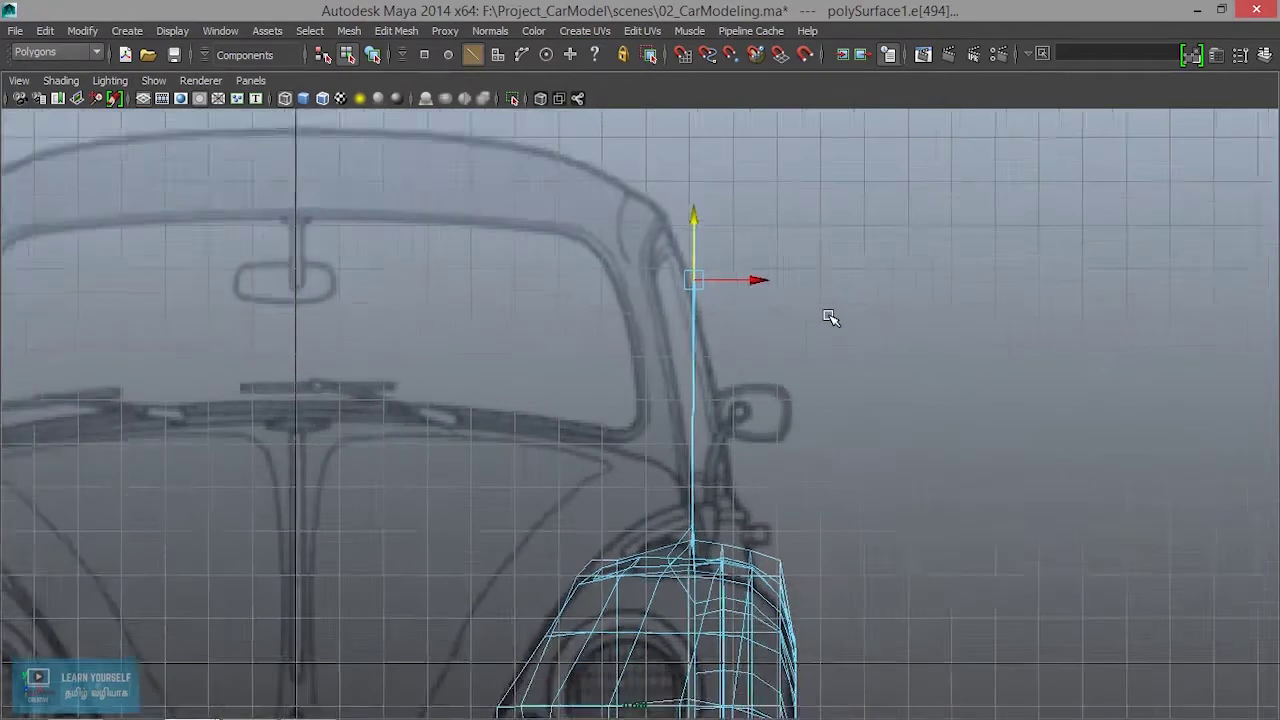
pyautogui.scroll(-4, 830, 317)
pyautogui.click(405, 31)
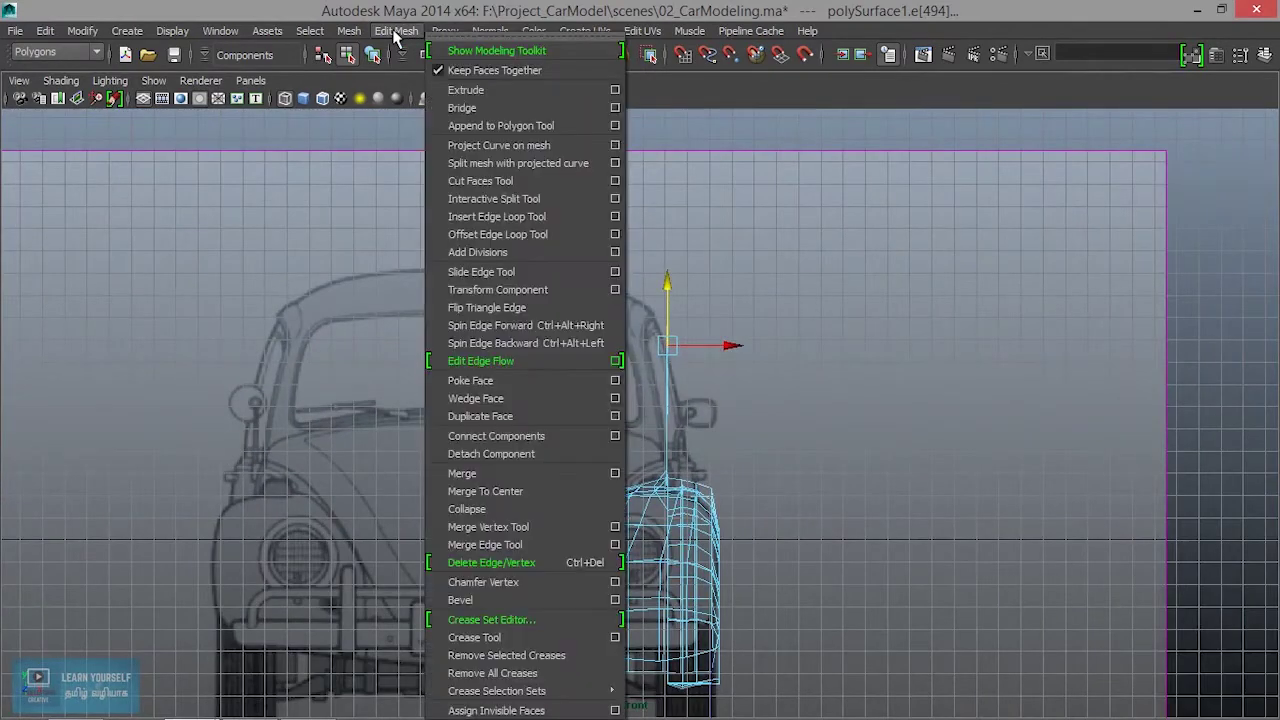
pyautogui.click(431, 83)
pyautogui.moveTo(726, 342); pyautogui.dragTo(530, 319)
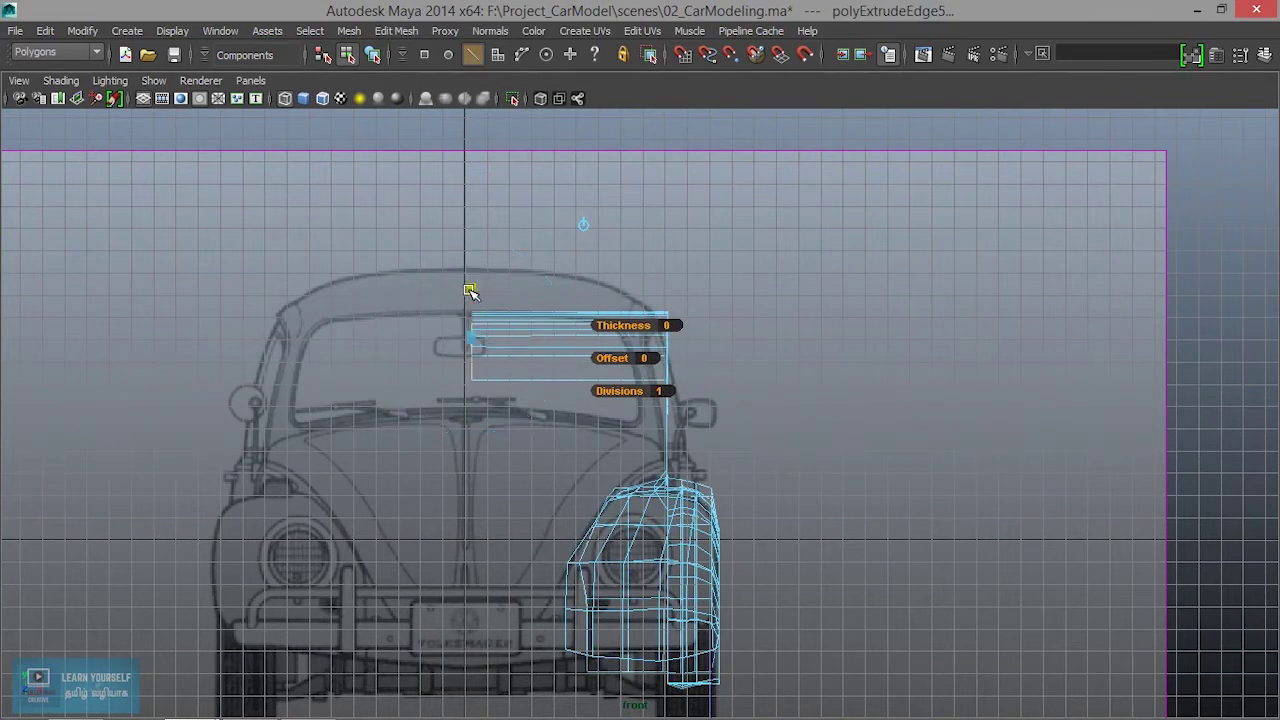
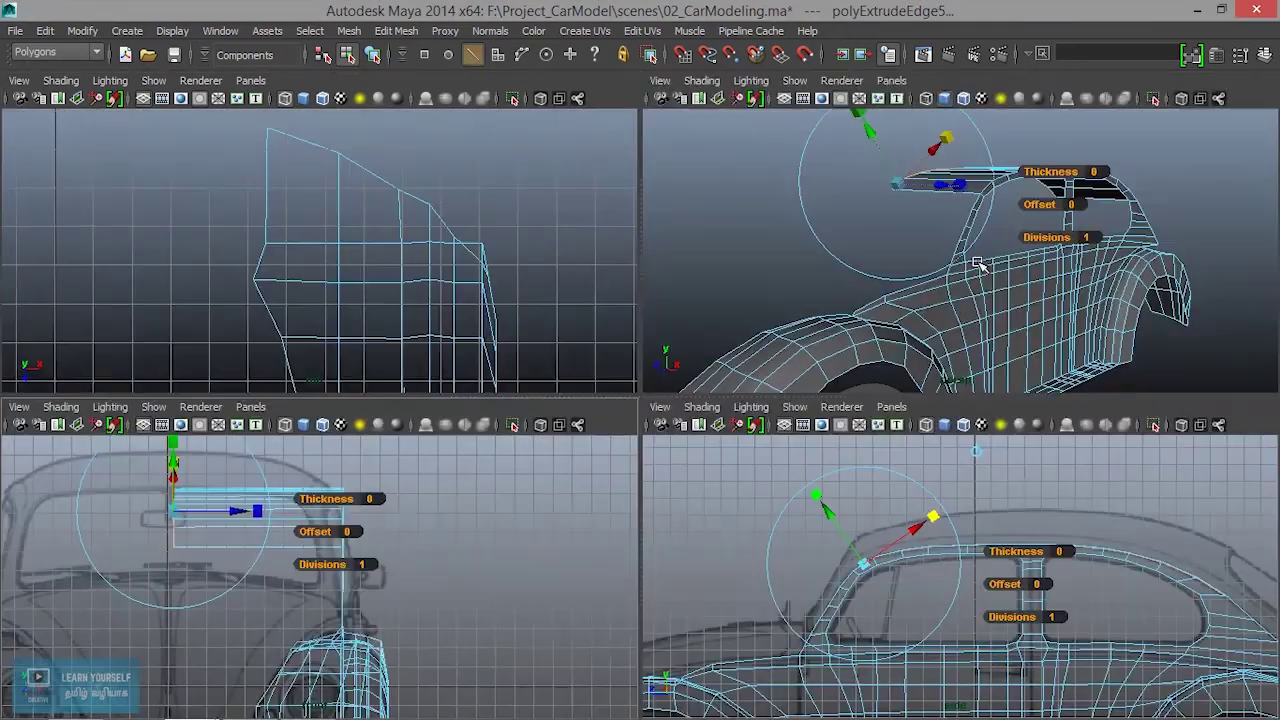
# Move the extruded roof's inner edges exactly onto the car's centre line in the front view
pyautogui.scroll(-5, 954, 303)
pyautogui.keyDown('alt'); pyautogui.moveTo(950, 300); pyautogui.dragTo(722, 287); pyautogui.keyUp('alt')
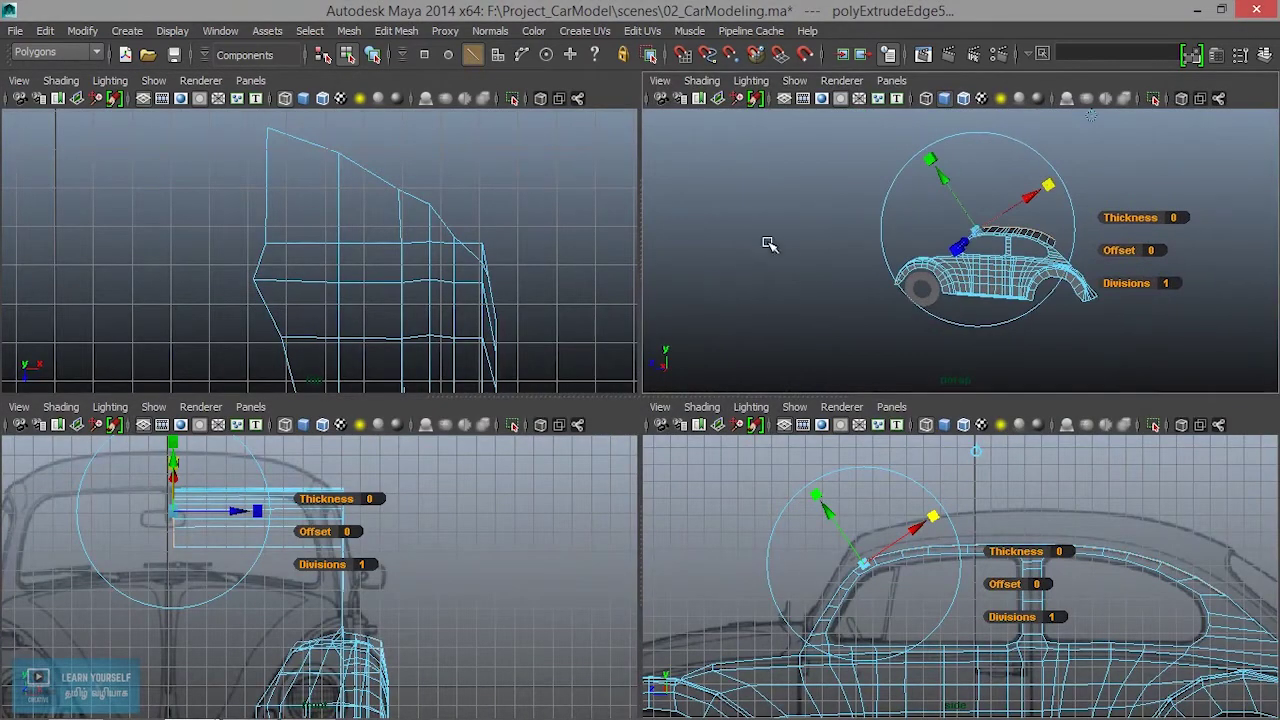
pyautogui.scroll(5, 1020, 318)
pyautogui.keyDown('alt'); pyautogui.moveTo(950, 305); pyautogui.dragTo(1120, 277); pyautogui.keyUp('alt')
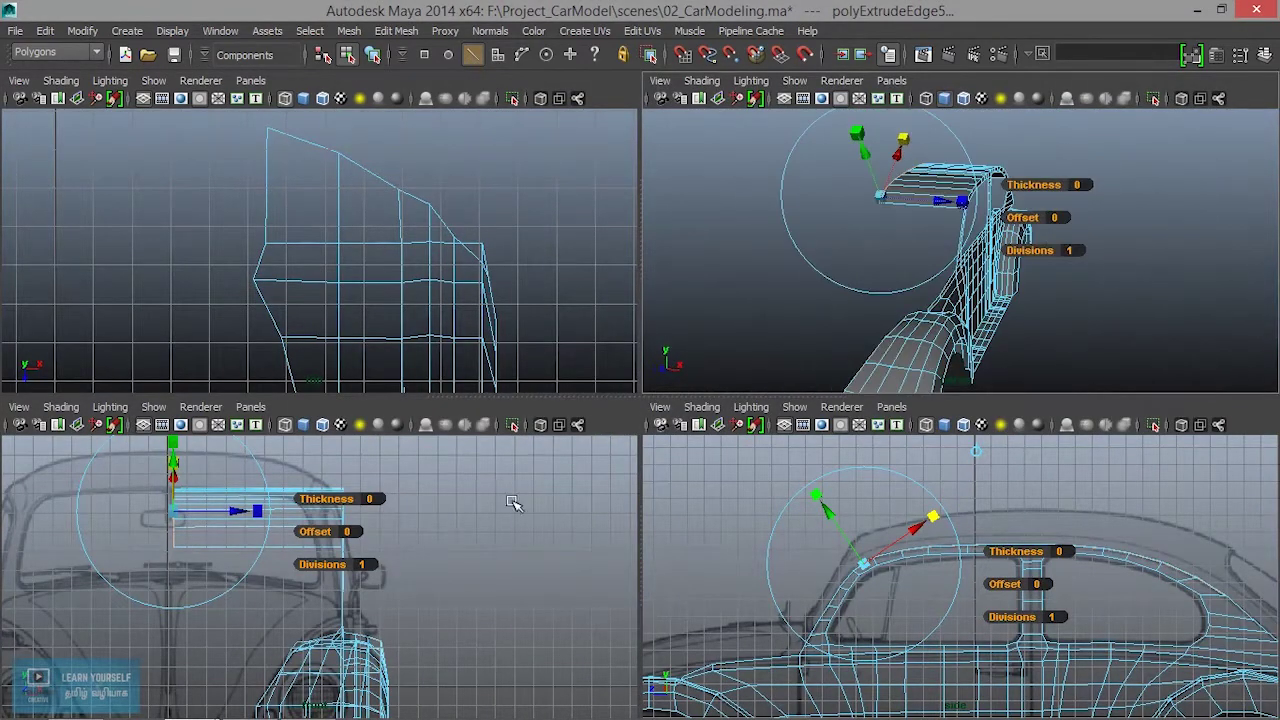
pyautogui.scroll(5, 288, 596)
pyautogui.keyDown('alt'); pyautogui.moveTo(289, 597); pyautogui.dragTo(503, 716, button='middle'); pyautogui.keyUp('alt')
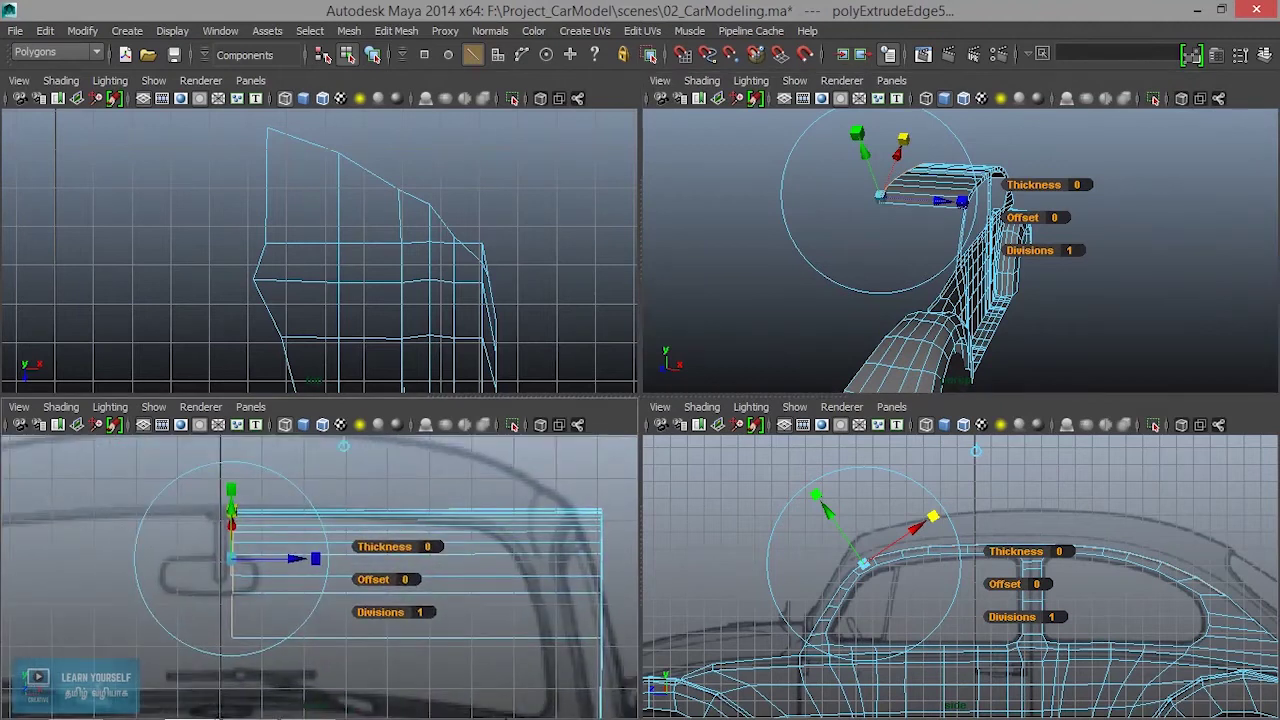
pyautogui.scroll(3, 300, 622)
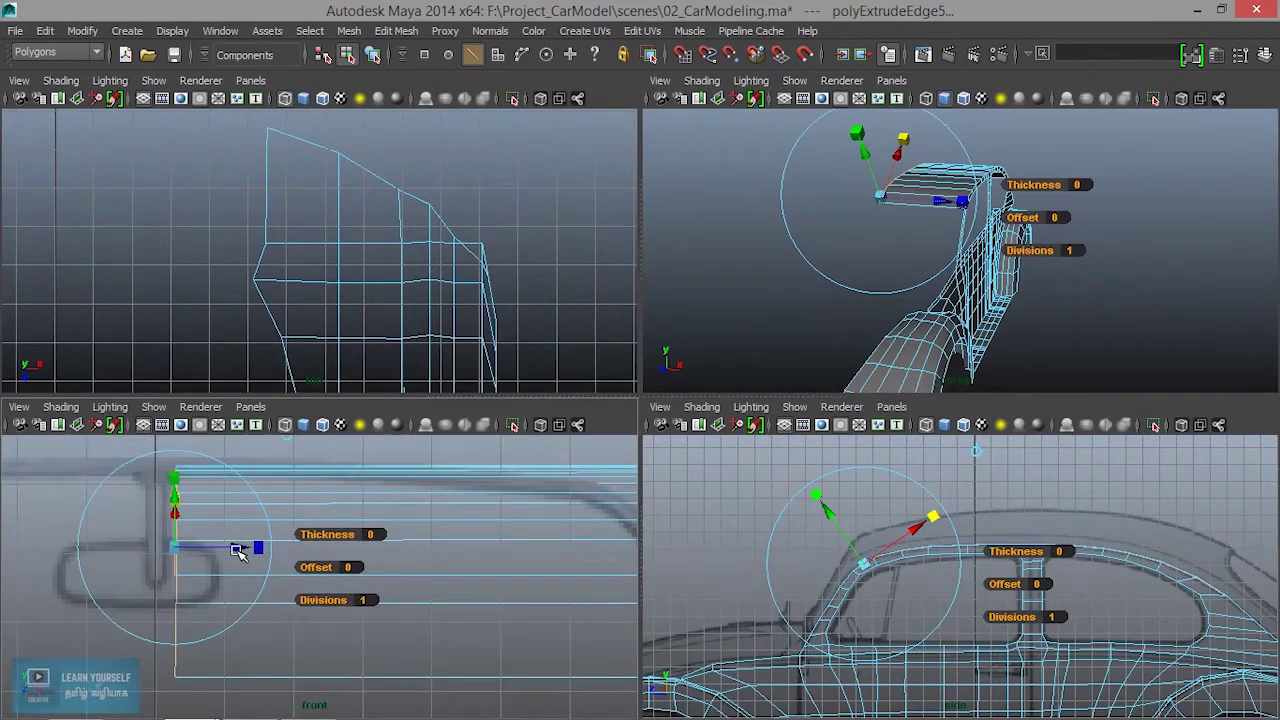
pyautogui.moveTo(238, 551); pyautogui.dragTo(155, 548)
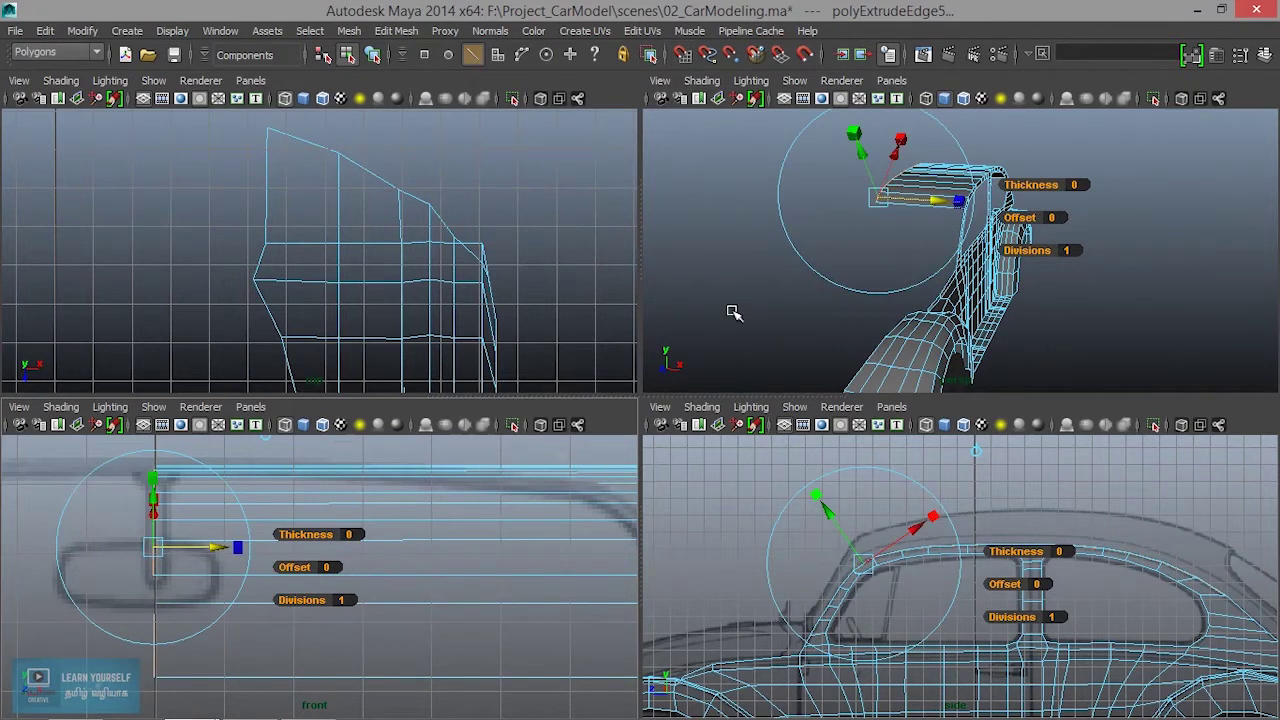
pyautogui.scroll(-3, 374, 569)
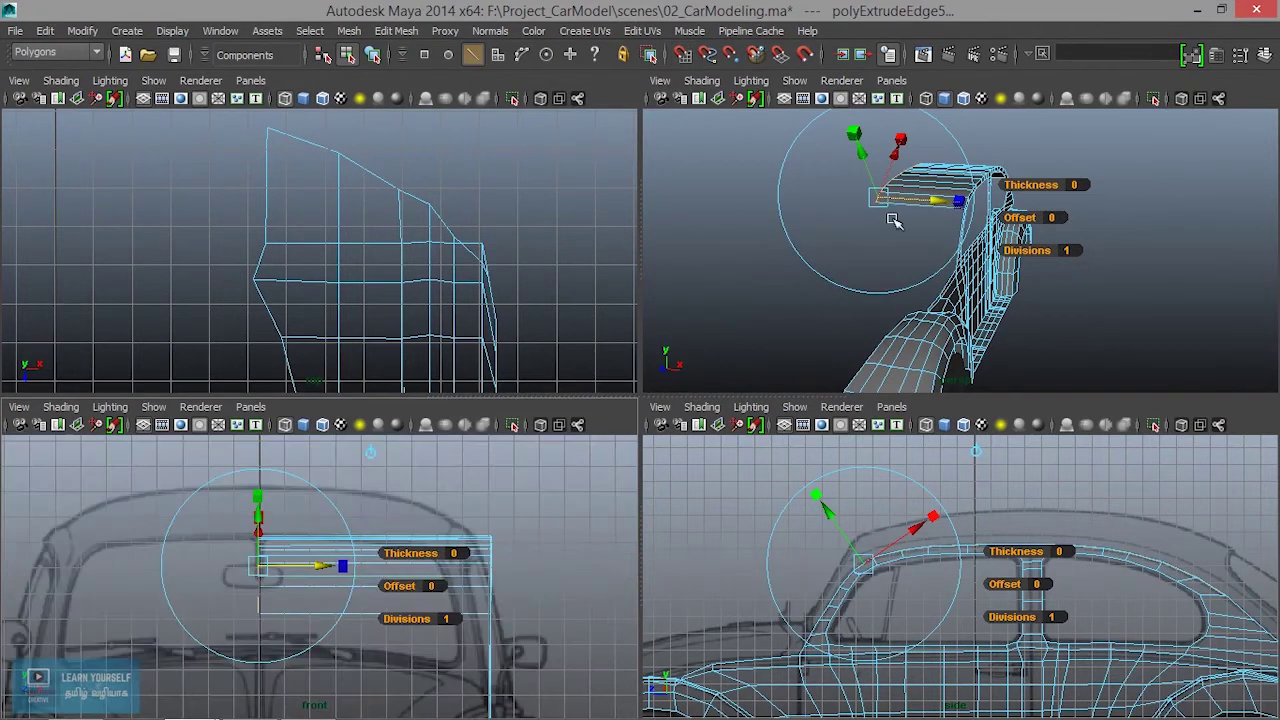
# Set the roof extrusion's divisions to 4
pyautogui.press('space')
pyautogui.keyDown('alt'); pyautogui.moveTo(634, 400); pyautogui.dragTo(749, 408); pyautogui.keyUp('alt')
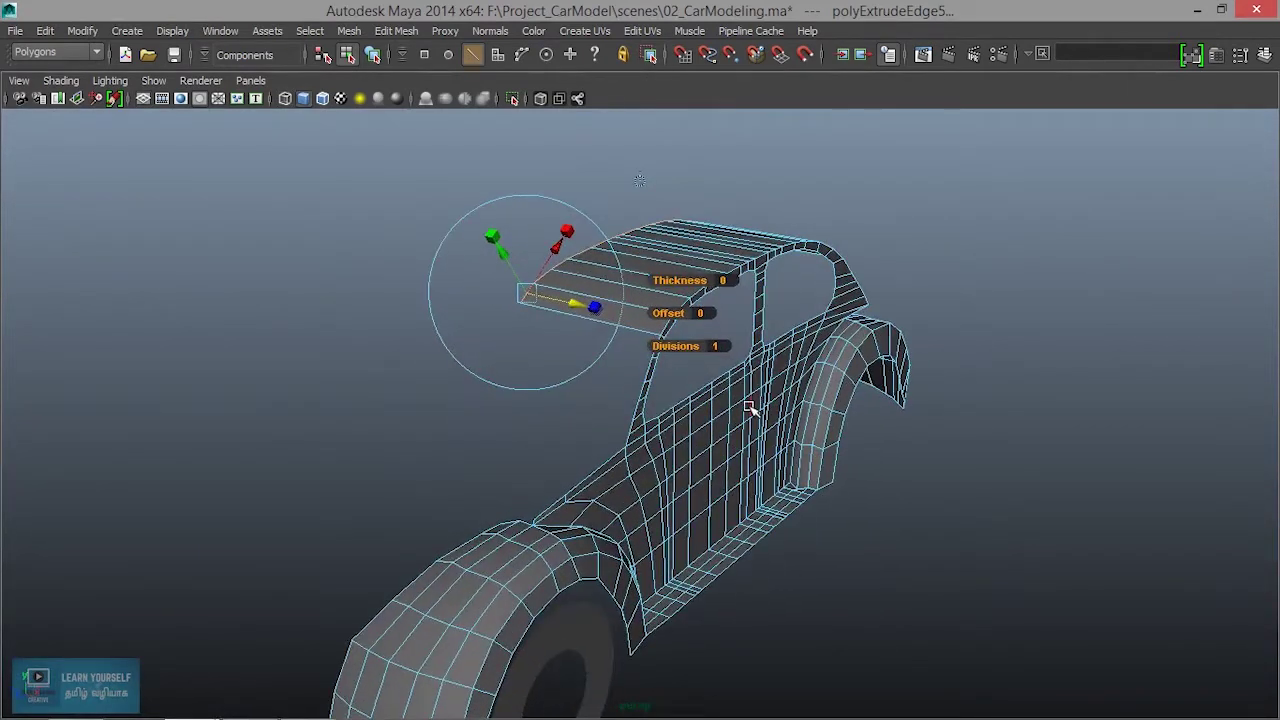
pyautogui.moveTo(686, 348); pyautogui.dragTo(506, 334)
pyautogui.keyDown('alt'); pyautogui.moveTo(506, 334); pyautogui.dragTo(809, 409, button='right'); pyautogui.keyUp('alt')
pyautogui.keyDown('alt'); pyautogui.moveTo(809, 409); pyautogui.dragTo(314, 451, button='middle'); pyautogui.keyUp('alt')
pyautogui.keyDown('alt'); pyautogui.moveTo(834, 370); pyautogui.dragTo(704, 359); pyautogui.keyUp('alt')
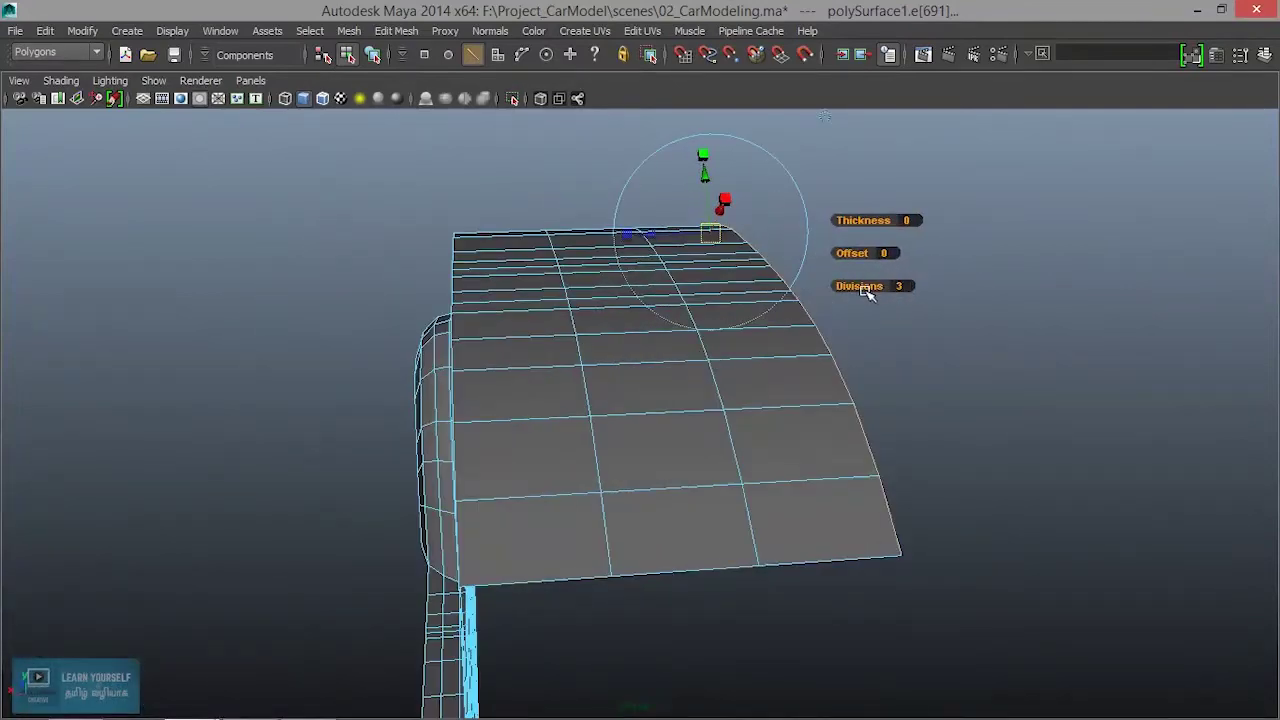
pyautogui.moveTo(866, 286); pyautogui.dragTo(874, 286)
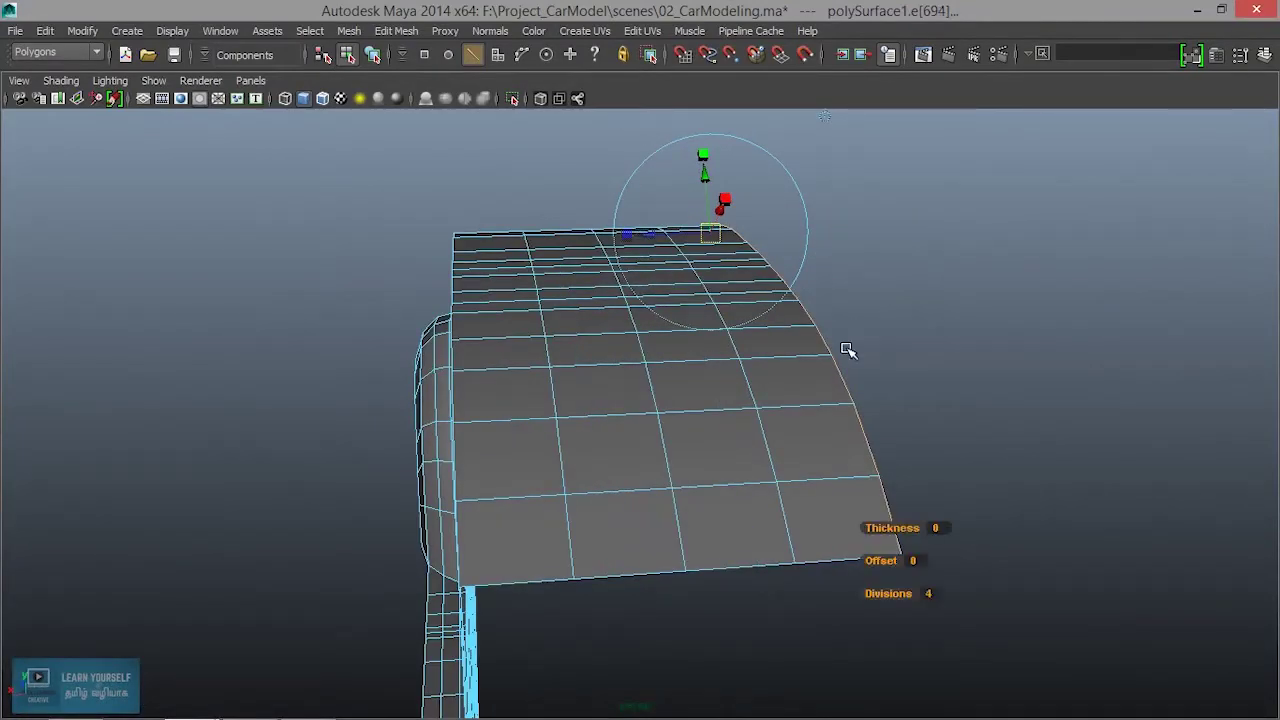
# Raise the roof's middle lengthwise edge loop slightly in the perspective view to start the roof's curve
pyautogui.keyDown('alt'); pyautogui.moveTo(846, 349); pyautogui.dragTo(634, 388, button='right'); pyautogui.keyUp('alt')
pyautogui.keyDown('alt'); pyautogui.moveTo(634, 388); pyautogui.dragTo(668, 412); pyautogui.keyUp('alt')
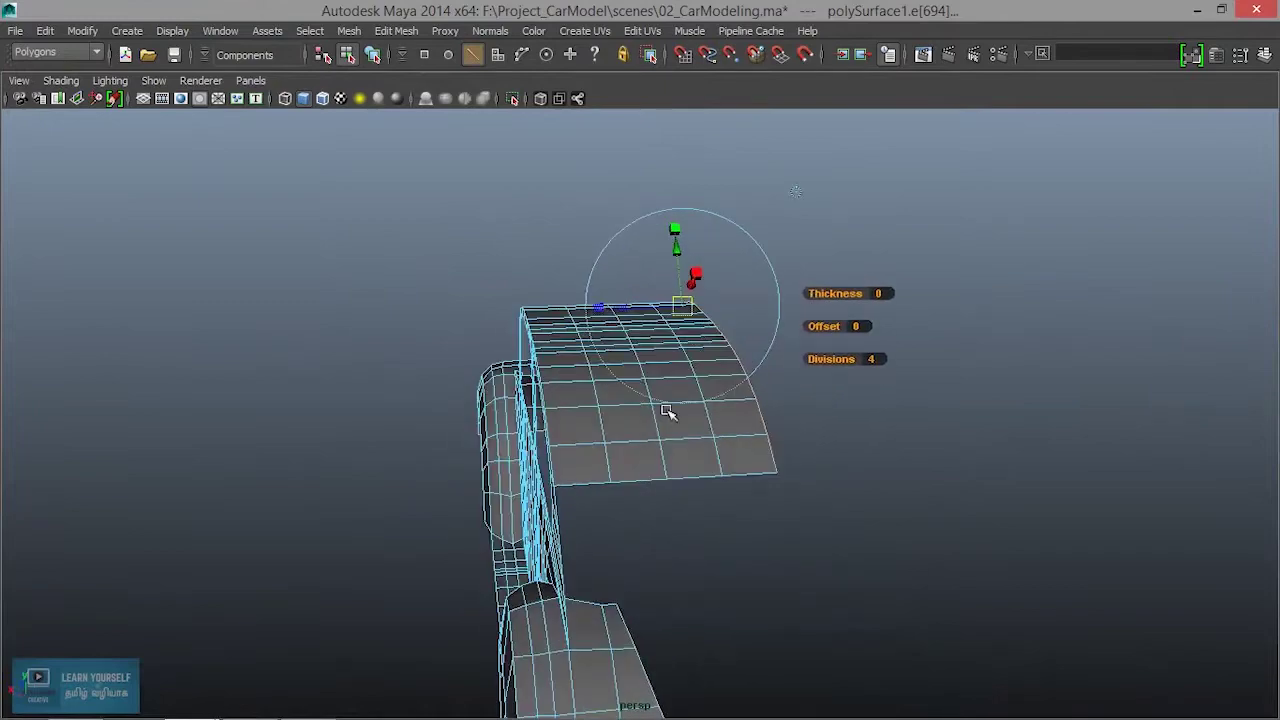
pyautogui.keyDown('alt'); pyautogui.moveTo(598, 457); pyautogui.dragTo(988, 452); pyautogui.keyUp('alt')
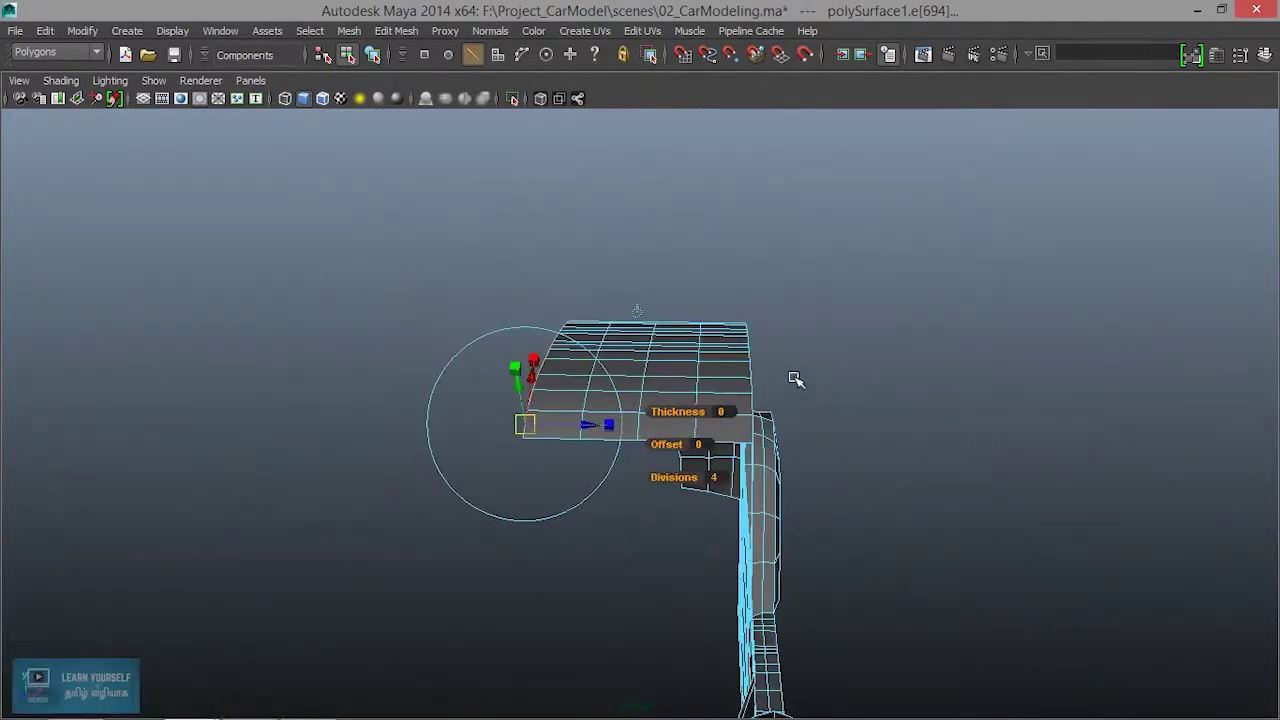
pyautogui.keyDown('alt'); pyautogui.moveTo(797, 380); pyautogui.dragTo(869, 404, button='right'); pyautogui.keyUp('alt')
pyautogui.keyDown('alt'); pyautogui.moveTo(868, 403); pyautogui.dragTo(614, 383); pyautogui.keyUp('alt')
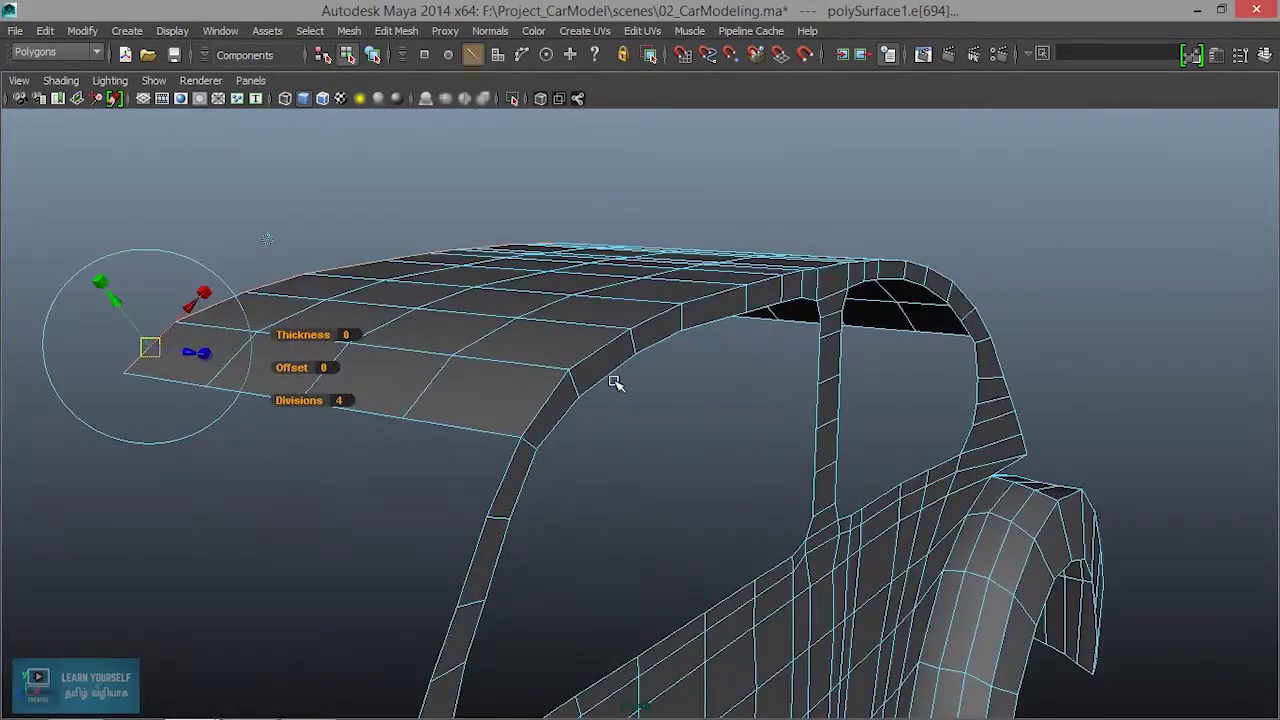
pyautogui.click(541, 408)
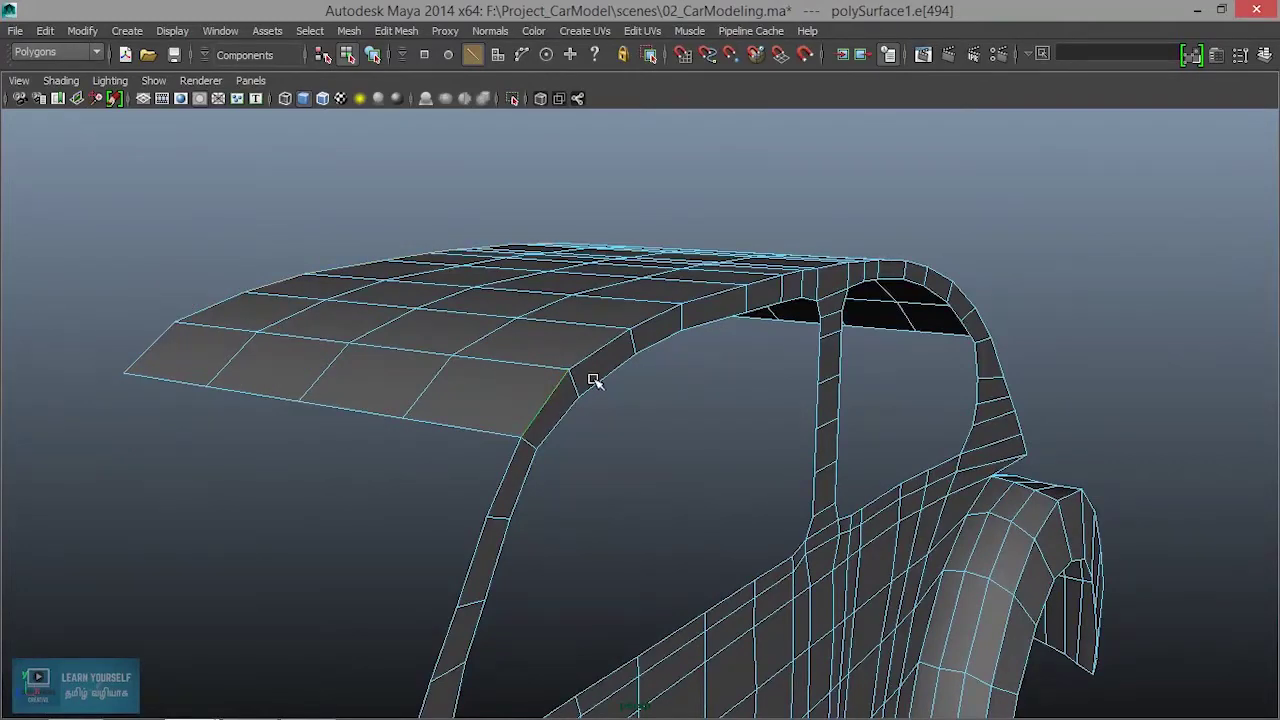
pyautogui.keyDown('alt'); pyautogui.moveTo(916, 362); pyautogui.dragTo(723, 391); pyautogui.keyUp('alt')
pyautogui.keyDown('alt'); pyautogui.moveTo(1034, 583); pyautogui.dragTo(802, 421); pyautogui.keyUp('alt')
pyautogui.doubleClick(675, 390)
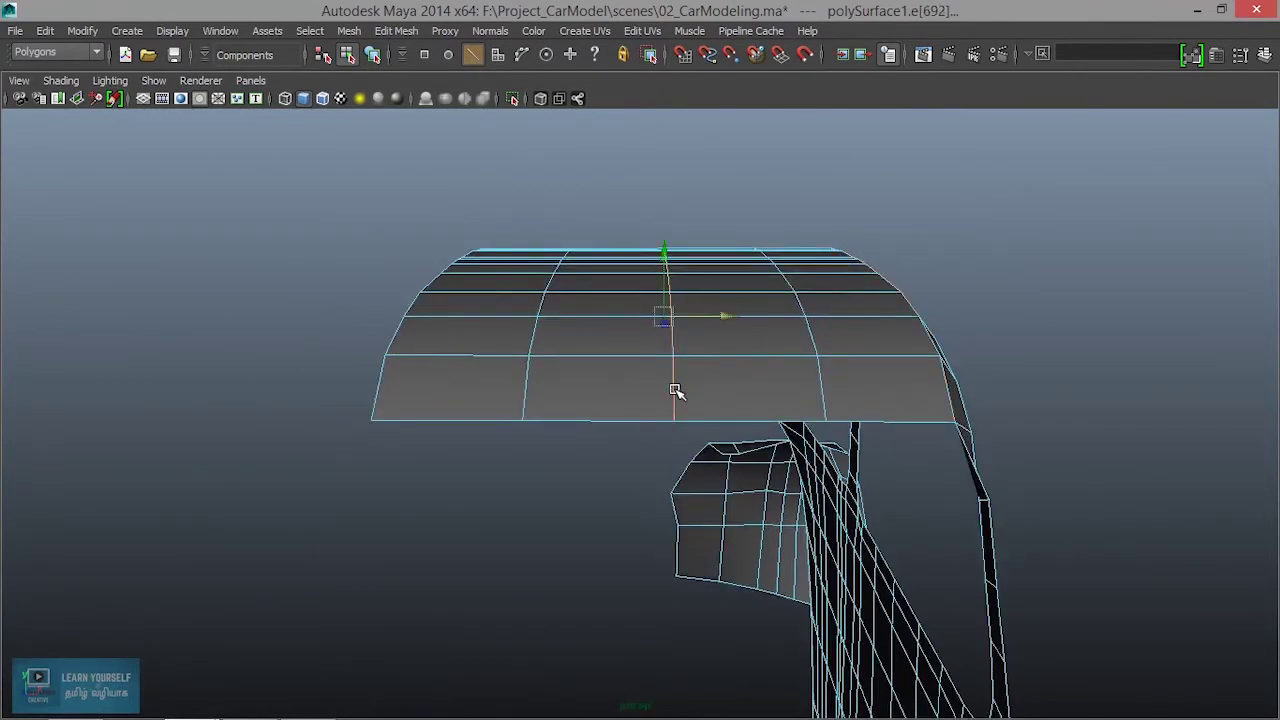
pyautogui.scroll(-4, 676, 397)
pyautogui.keyDown('alt'); pyautogui.moveTo(677, 398); pyautogui.dragTo(703, 398); pyautogui.keyUp('alt')
pyautogui.moveTo(655, 296); pyautogui.dragTo(655, 291)
# Select the two lengthwise roof edge loops on either side of the middle one and raise them slightly
pyautogui.keyDown('alt'); pyautogui.moveTo(747, 366); pyautogui.dragTo(782, 400); pyautogui.keyUp('alt')
pyautogui.keyDown('shift'); pyautogui.click(736, 367); pyautogui.keyUp('shift')
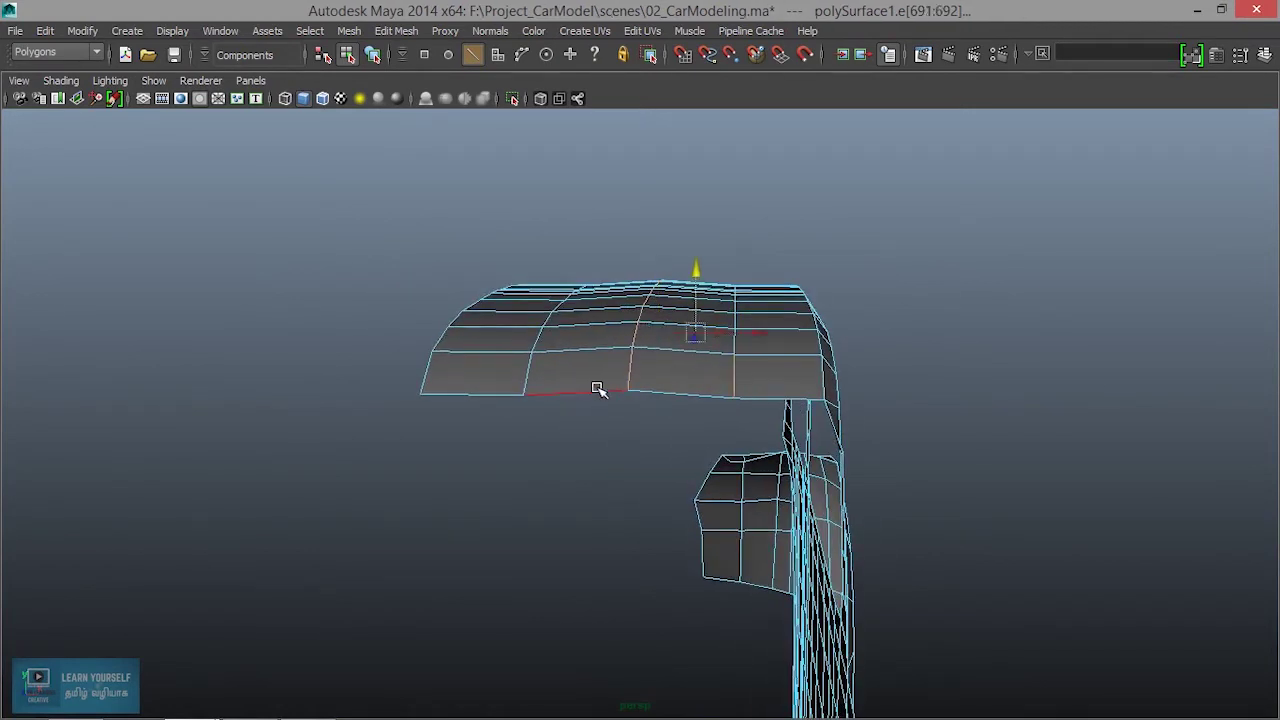
pyautogui.doubleClick(735, 388)
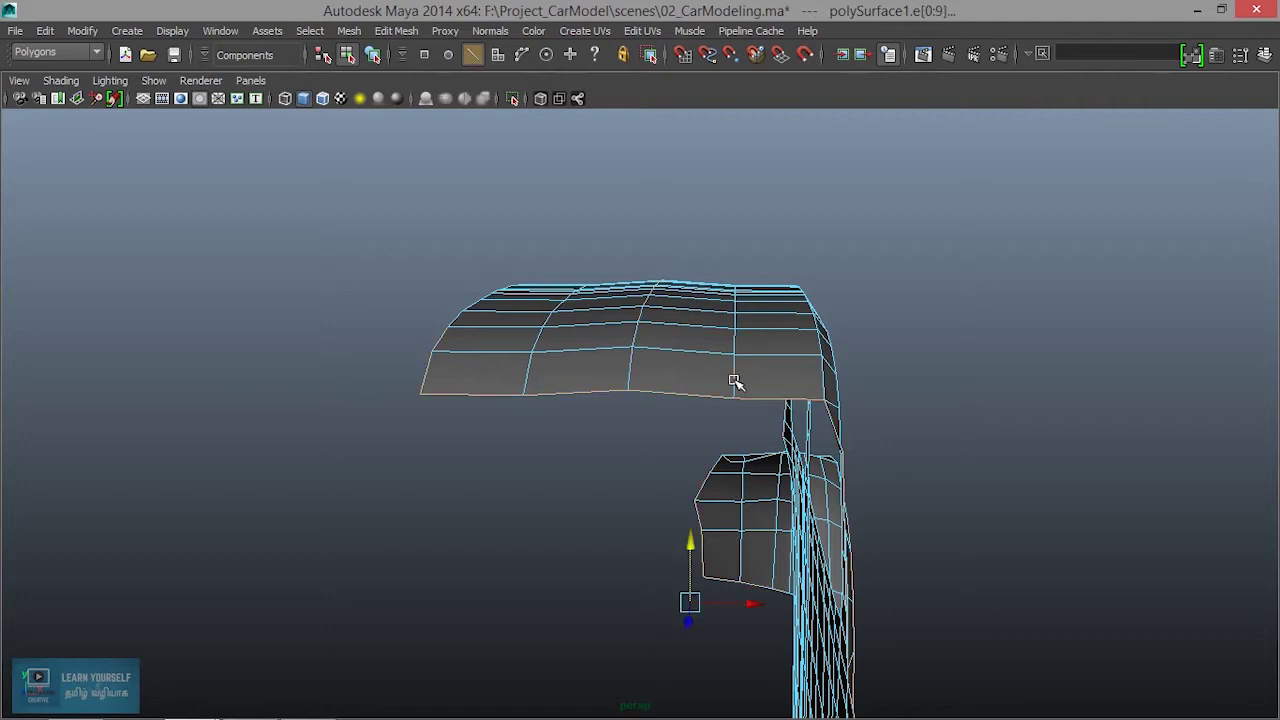
pyautogui.click(735, 340)
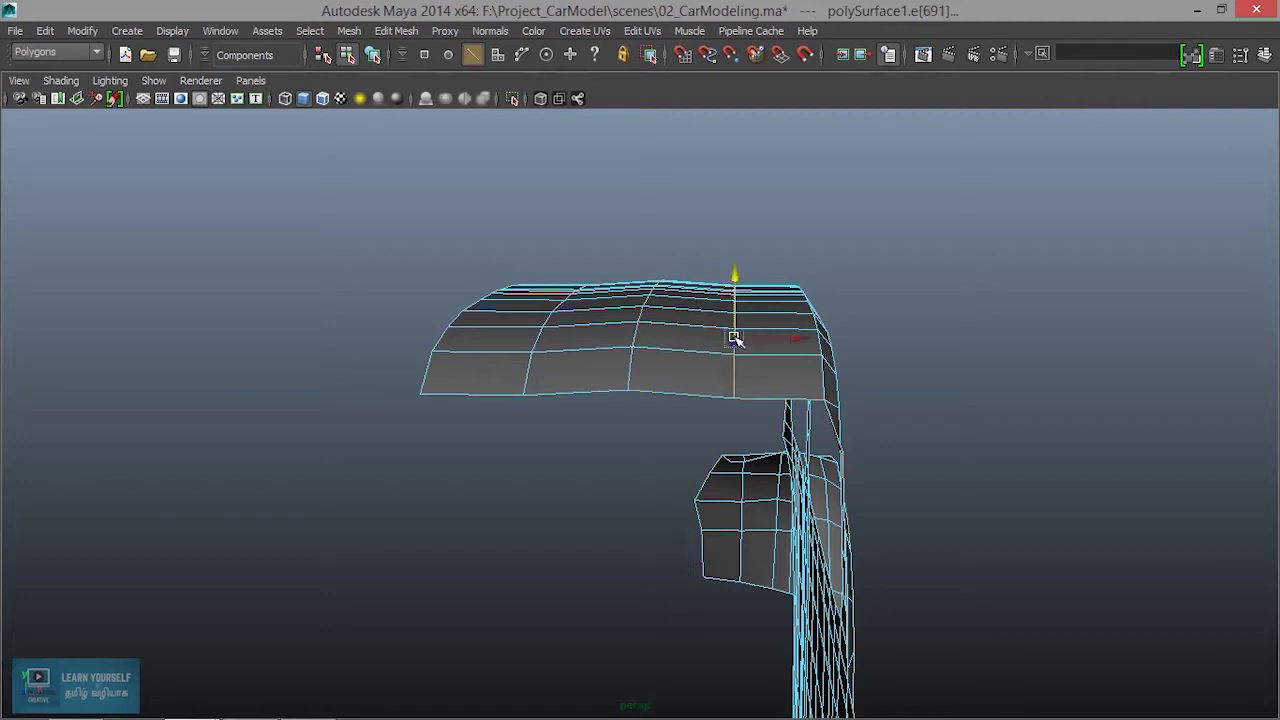
pyautogui.keyDown('shift'); pyautogui.click(535, 340); pyautogui.keyUp('shift')
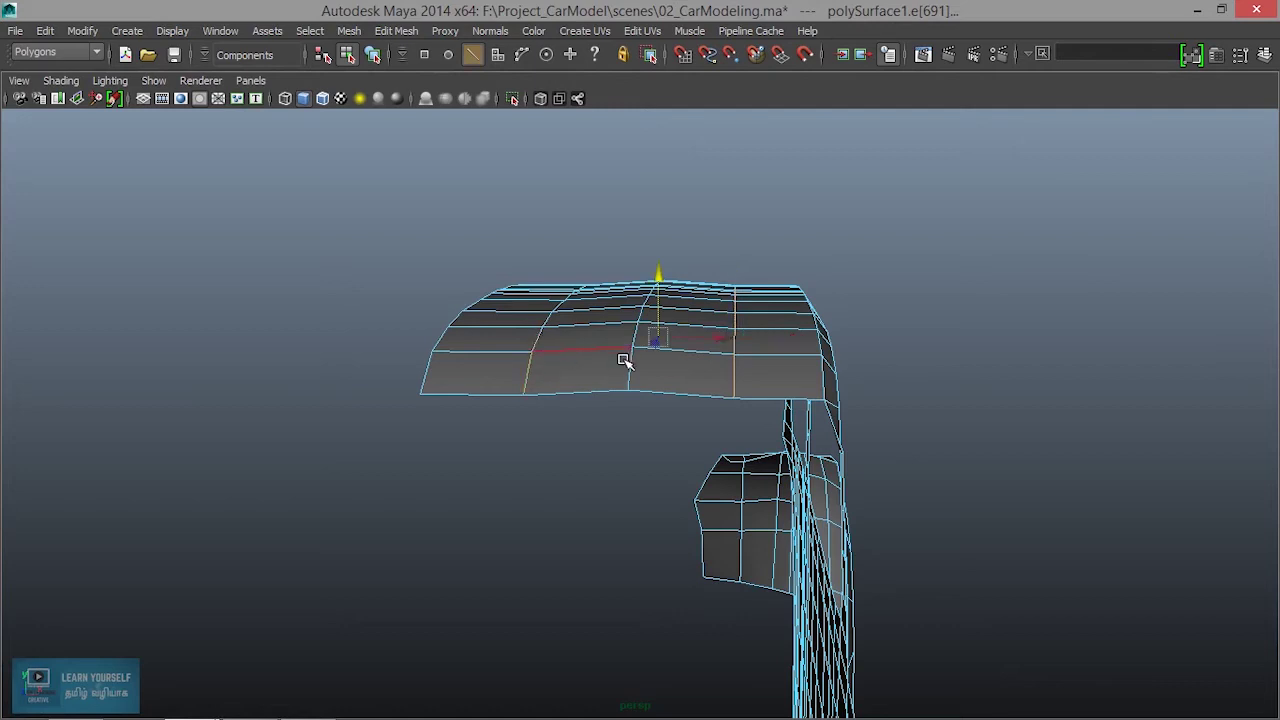
pyautogui.moveTo(655, 272); pyautogui.dragTo(658, 268)
pyautogui.moveTo(643, 374)
pyautogui.keyDown('alt'); pyautogui.mouseDown()
pyautogui.moveTo(654, 337)
pyautogui.moveTo(650, 374)
pyautogui.mouseUp(); pyautogui.keyUp('alt')
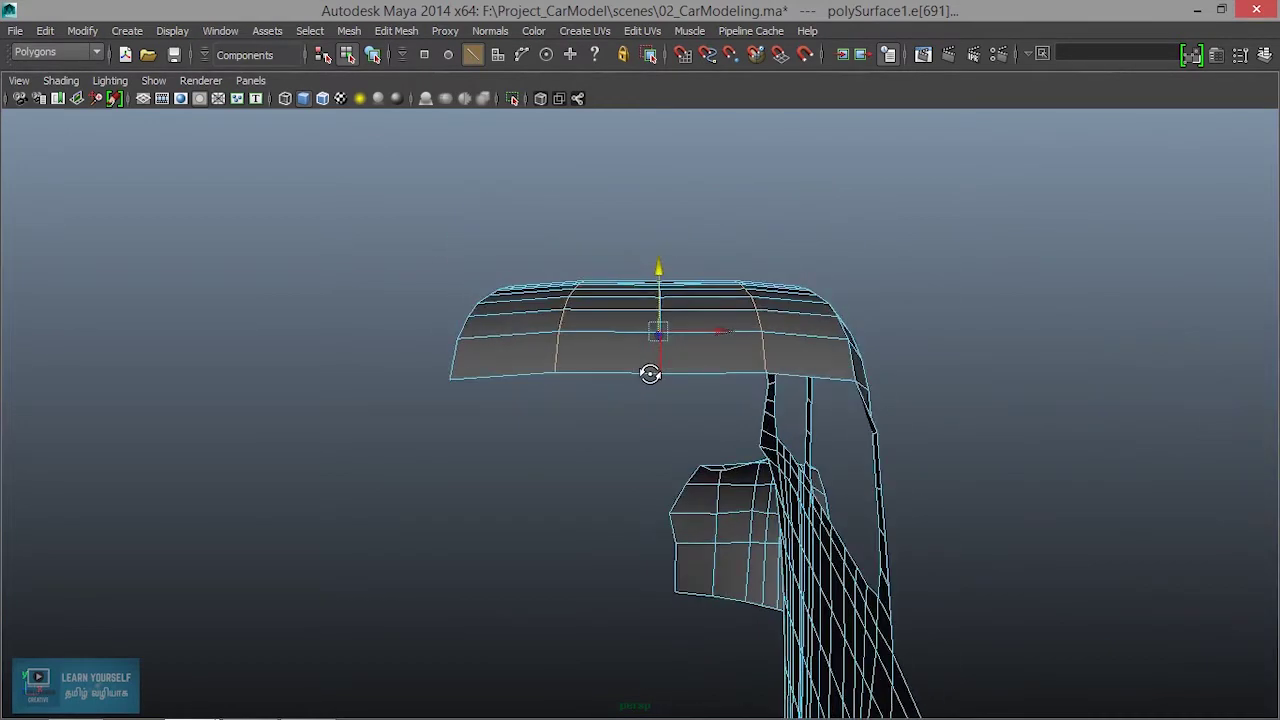
# Select the roof's open edges along the car's centre line and raise them slightly
pyautogui.keyDown('alt'); pyautogui.moveTo(558, 326); pyautogui.dragTo(515, 316); pyautogui.keyUp('alt')
pyautogui.doubleClick(507, 321)
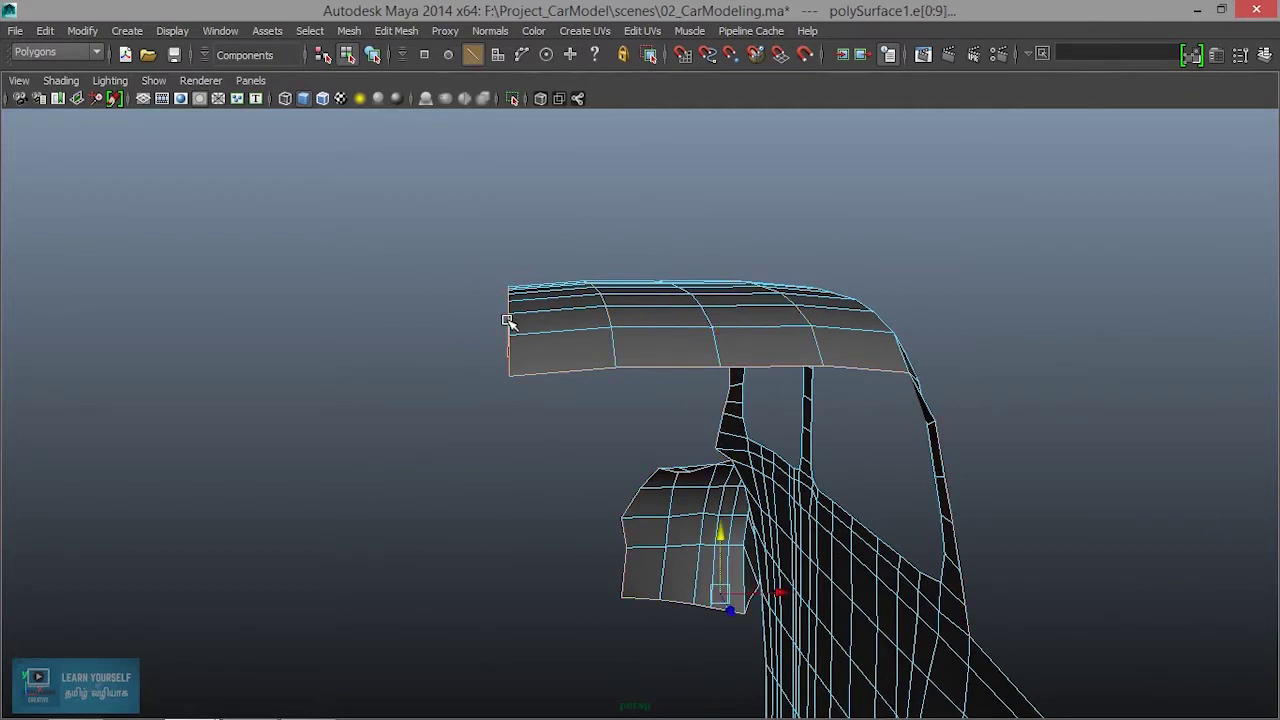
pyautogui.keyDown('alt'); pyautogui.moveTo(613, 414); pyautogui.dragTo(552, 374); pyautogui.keyUp('alt')
pyautogui.moveTo(466, 247); pyautogui.dragTo(524, 443)
pyautogui.keyDown('alt'); pyautogui.moveTo(540, 410); pyautogui.dragTo(567, 423); pyautogui.keyUp('alt')
pyautogui.moveTo(509, 282); pyautogui.dragTo(509, 276)
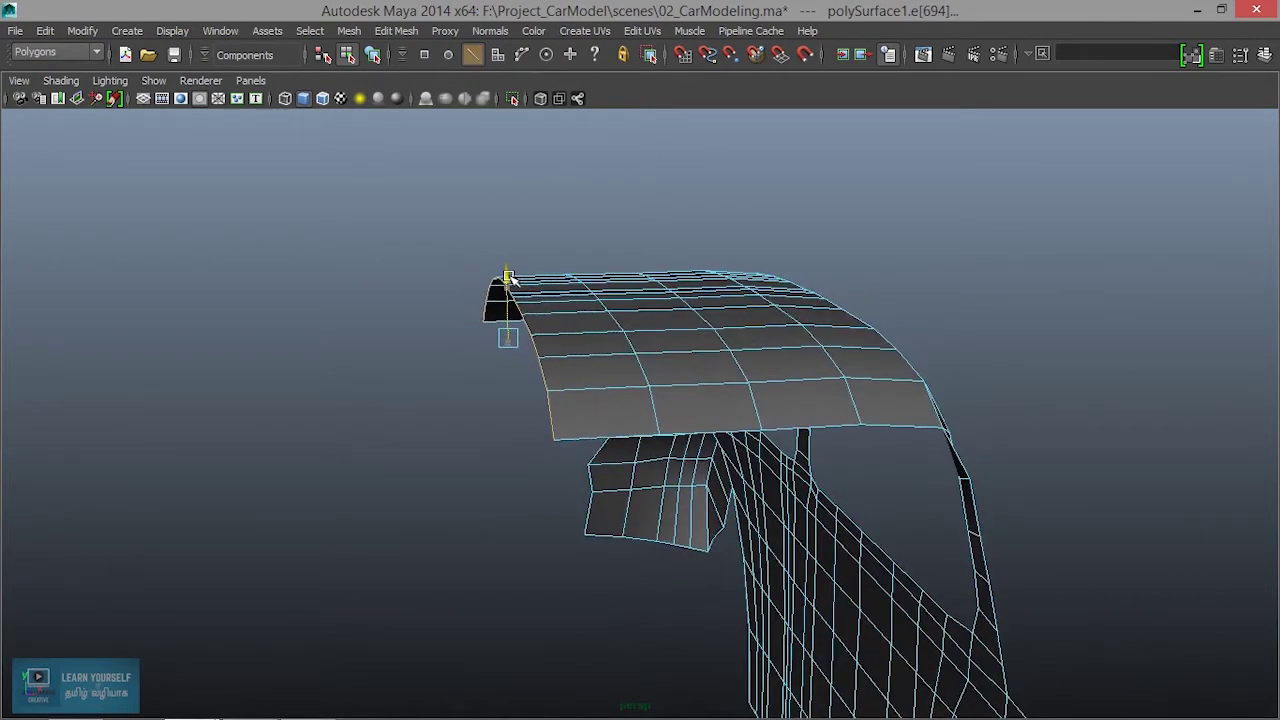
pyautogui.keyDown('alt'); pyautogui.moveTo(617, 386); pyautogui.dragTo(587, 368); pyautogui.keyUp('alt')
# Raise the roof's centre-line edges in the front view until their top meets the blueprint's roof outline
pyautogui.press('space')
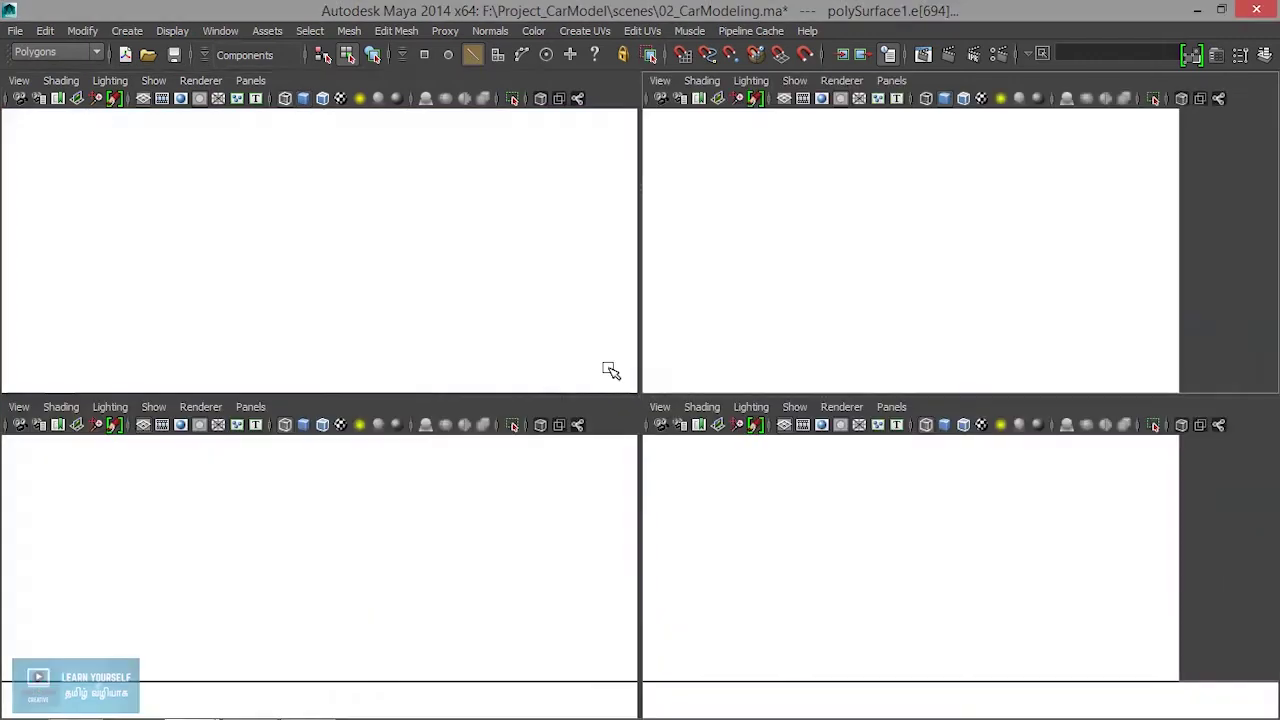
pyautogui.press('space')
pyautogui.scroll(4, 511, 555)
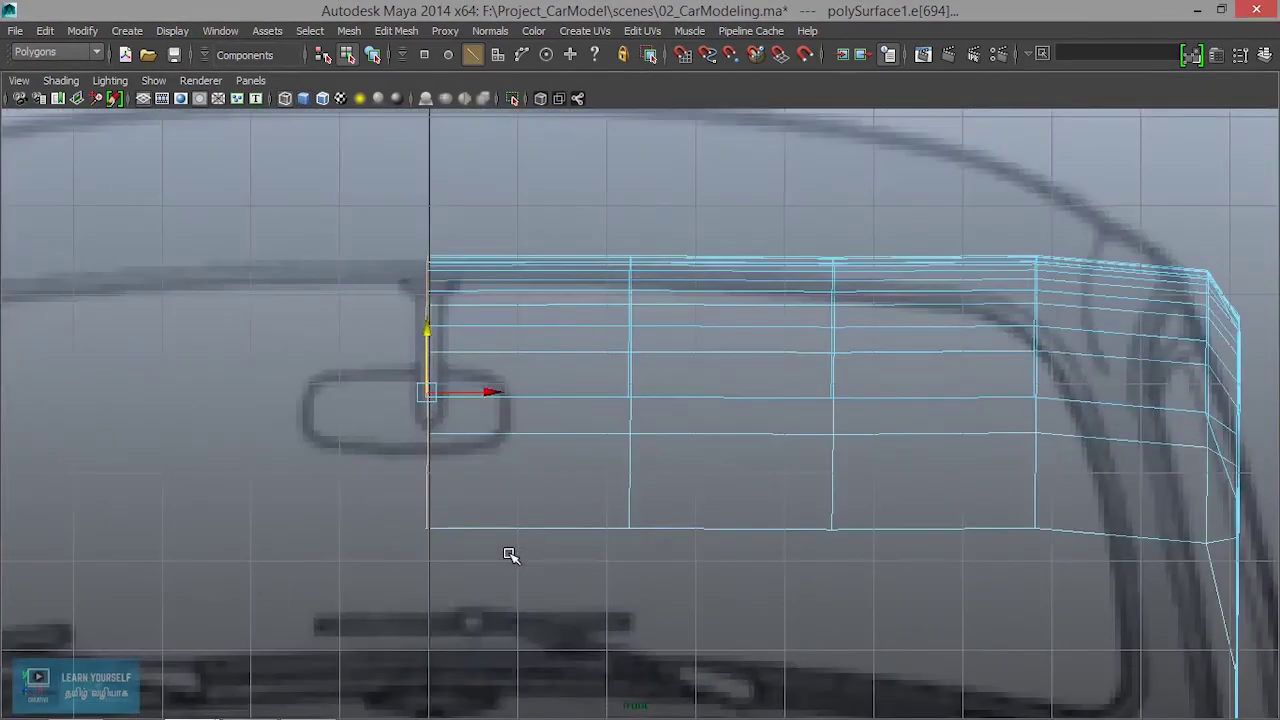
pyautogui.scroll(-4, 511, 555)
pyautogui.scroll(4, 673, 531)
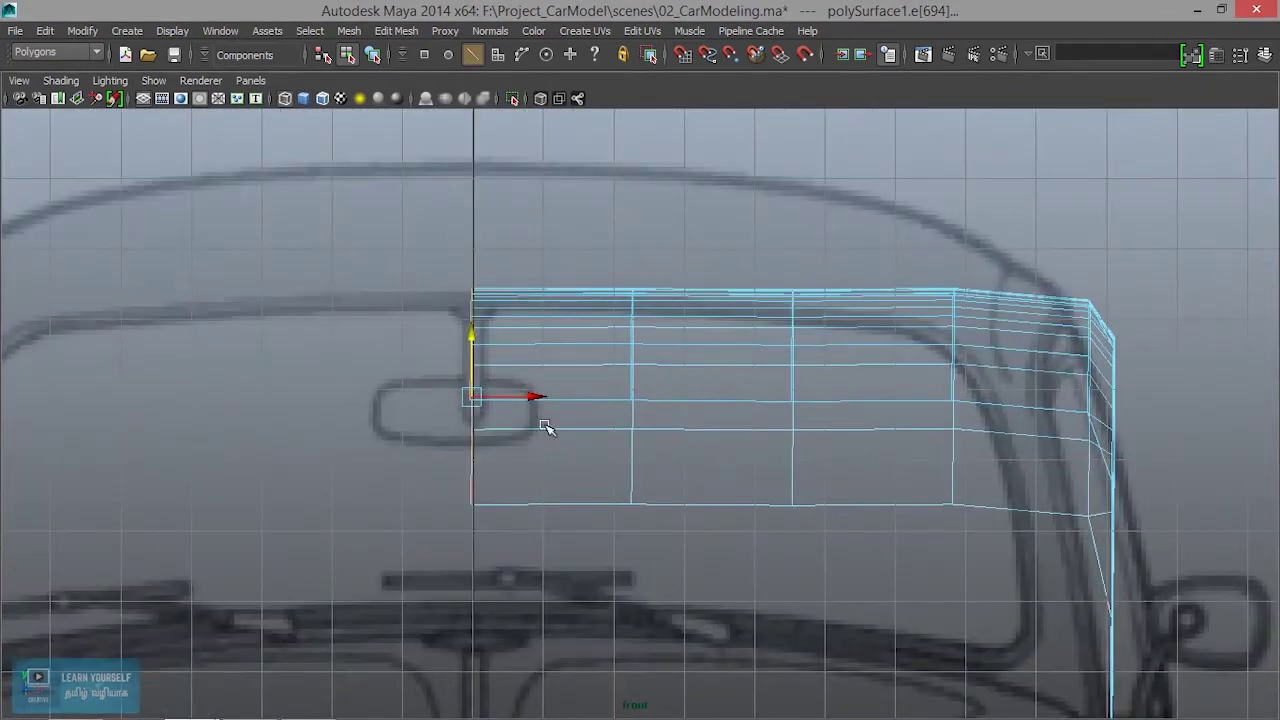
pyautogui.moveTo(466, 333); pyautogui.dragTo(464, 237)
pyautogui.keyDown('alt'); pyautogui.moveTo(680, 390); pyautogui.dragTo(617, 401, button='middle'); pyautogui.keyUp('alt')
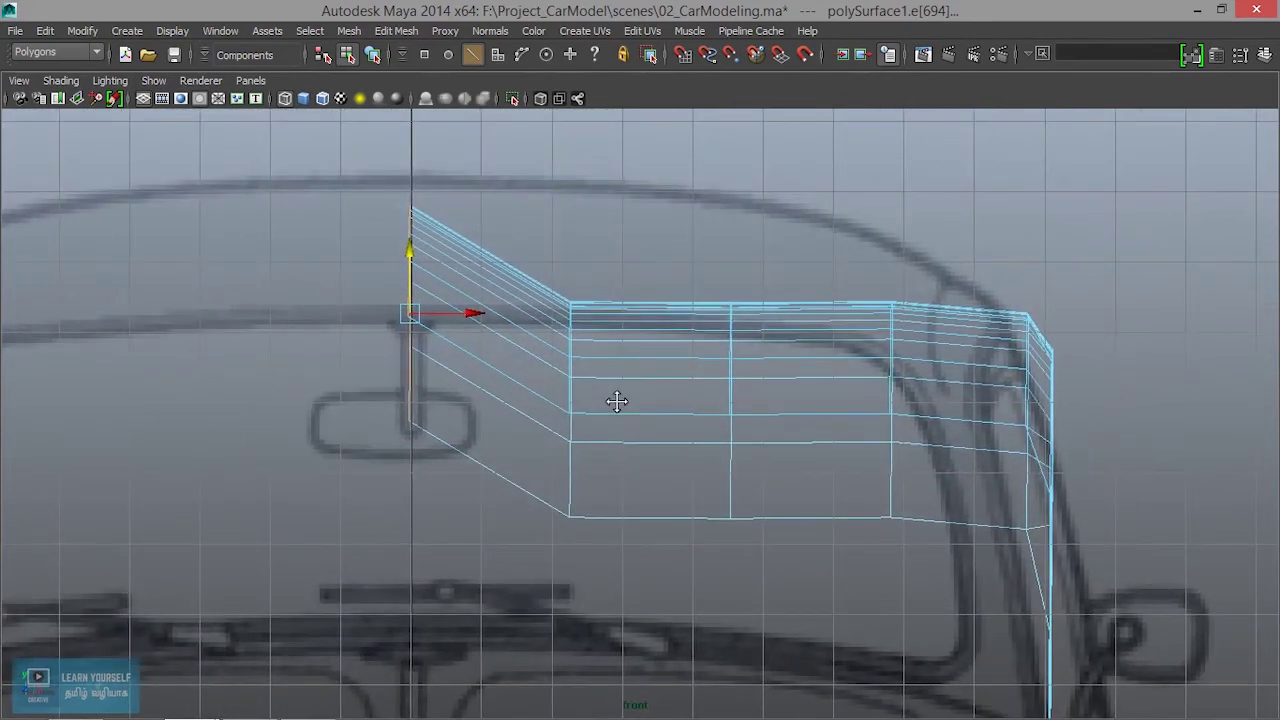
pyautogui.moveTo(410, 255); pyautogui.dragTo(409, 227)
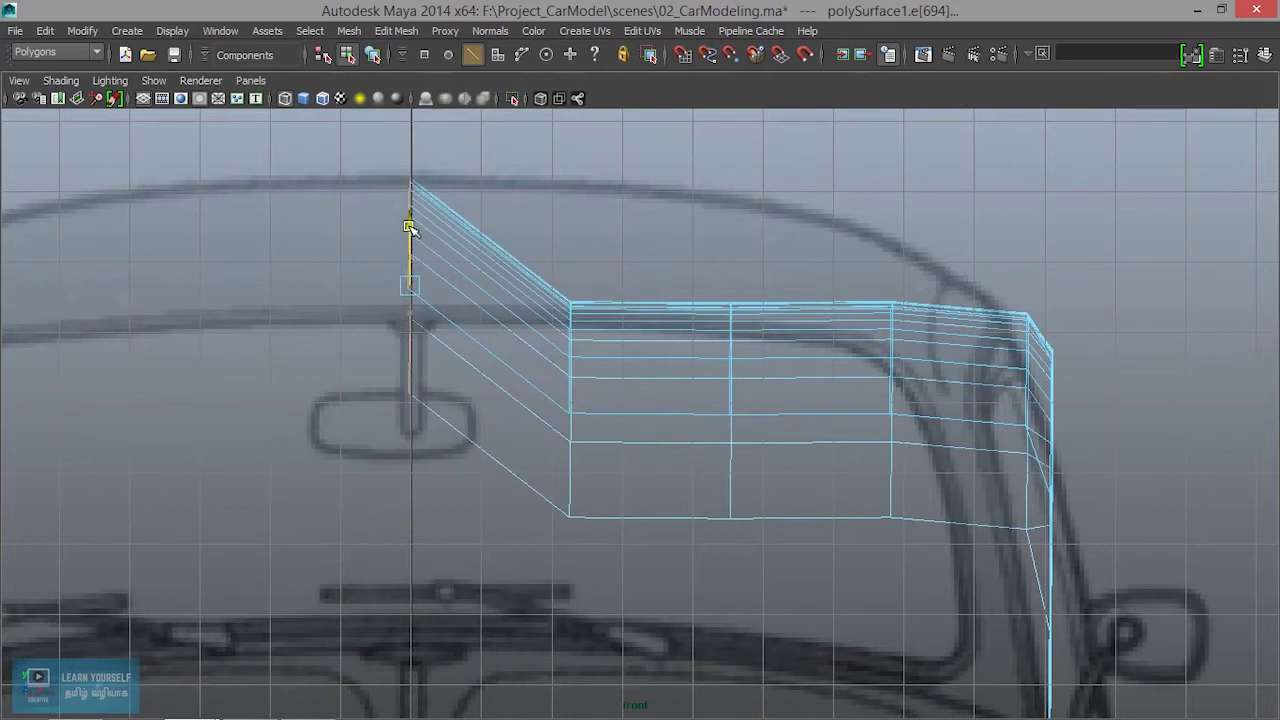
# Isolate the lengthwise edge loop nearest the centre line and raise it to the blueprint's roof outline in the front view
pyautogui.moveTo(601, 585); pyautogui.dragTo(600, 583)
pyautogui.keyDown('ctrl'); pyautogui.moveTo(500, 232); pyautogui.dragTo(515, 538); pyautogui.keyUp('ctrl')
pyautogui.keyDown('ctrl'); pyautogui.moveTo(622, 280); pyautogui.dragTo(650, 578); pyautogui.keyUp('ctrl')
pyautogui.moveTo(571, 349); pyautogui.dragTo(577, 233)
# Isolate the roof's middle lengthwise edge loop and raise it to the blueprint's roof outline in the front view
pyautogui.moveTo(705, 242); pyautogui.dragTo(746, 564)
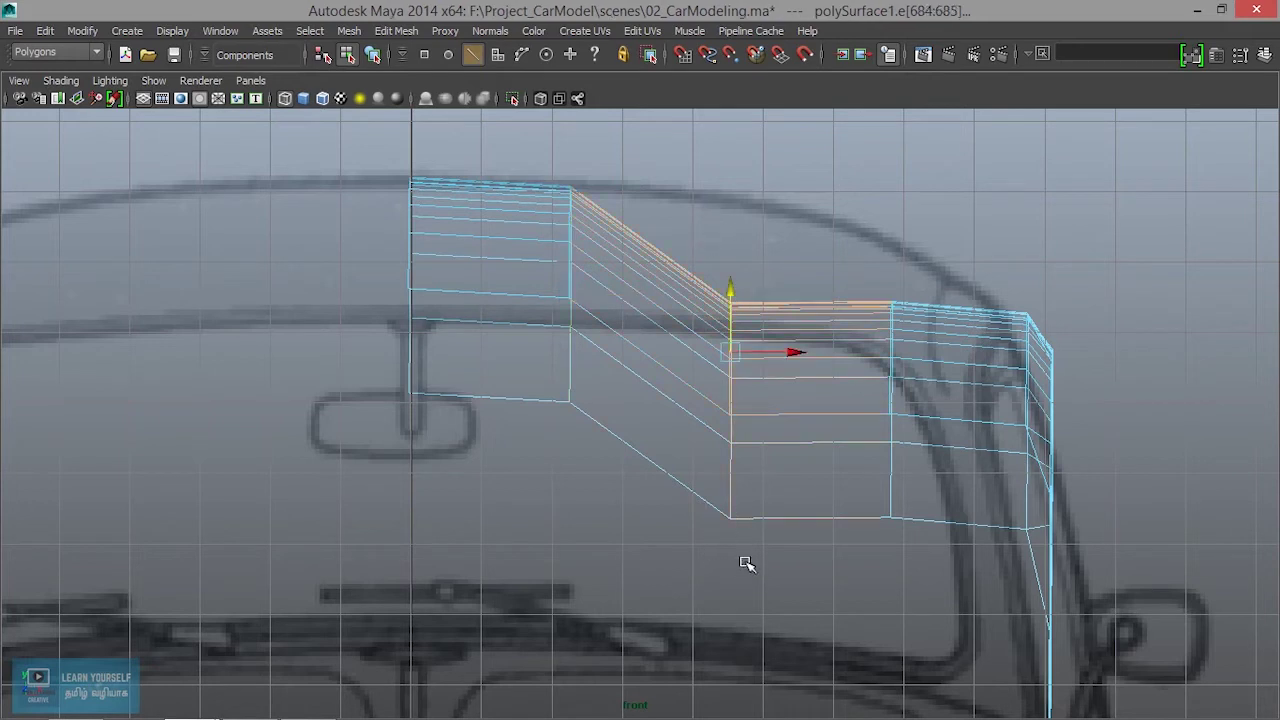
pyautogui.keyDown('ctrl'); pyautogui.moveTo(651, 257); pyautogui.dragTo(653, 493); pyautogui.keyUp('ctrl')
pyautogui.keyDown('ctrl'); pyautogui.moveTo(789, 281); pyautogui.dragTo(820, 603); pyautogui.keyUp('ctrl')
pyautogui.keyDown('ctrl'); pyautogui.moveTo(608, 181); pyautogui.dragTo(649, 509); pyautogui.keyUp('ctrl')
pyautogui.moveTo(731, 349); pyautogui.dragTo(737, 241)
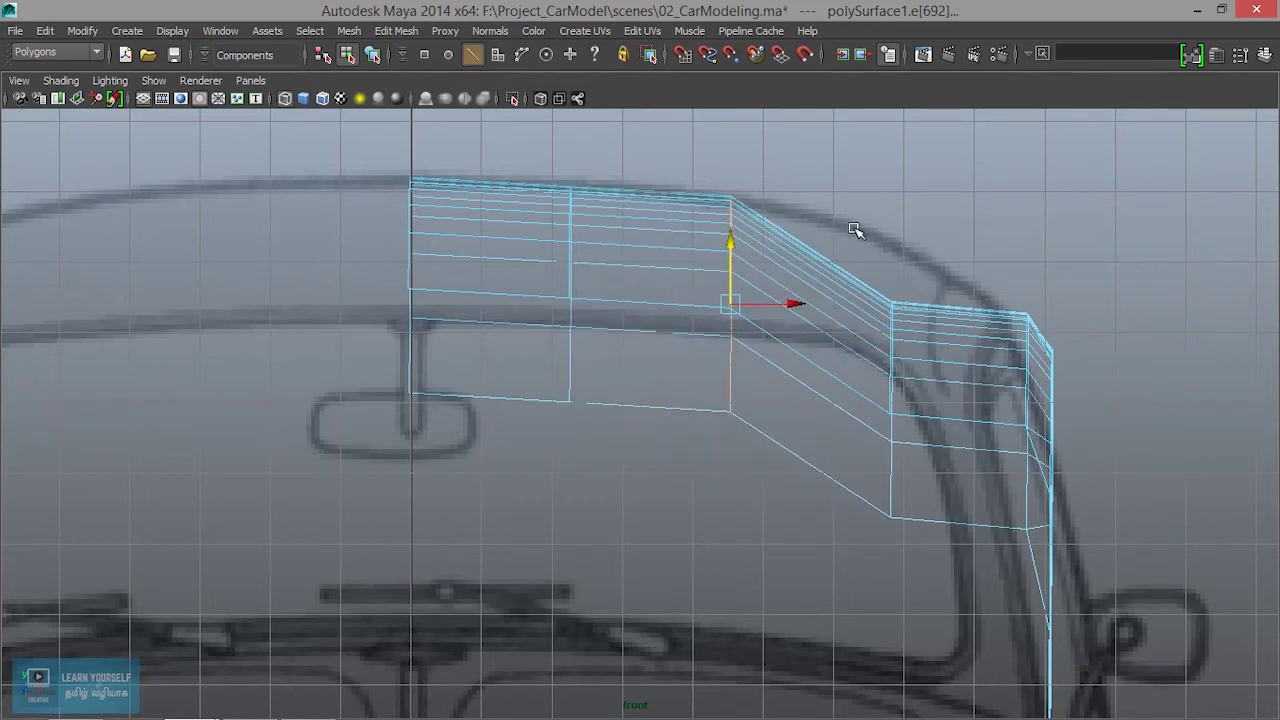
# Select the lengthwise roof edge loop nearest the window frame and raise it to the blueprint's curved roof outline
pyautogui.moveTo(911, 582); pyautogui.dragTo(922, 604)
pyautogui.keyDown('ctrl'); pyautogui.moveTo(816, 206); pyautogui.dragTo(832, 619); pyautogui.keyUp('ctrl')
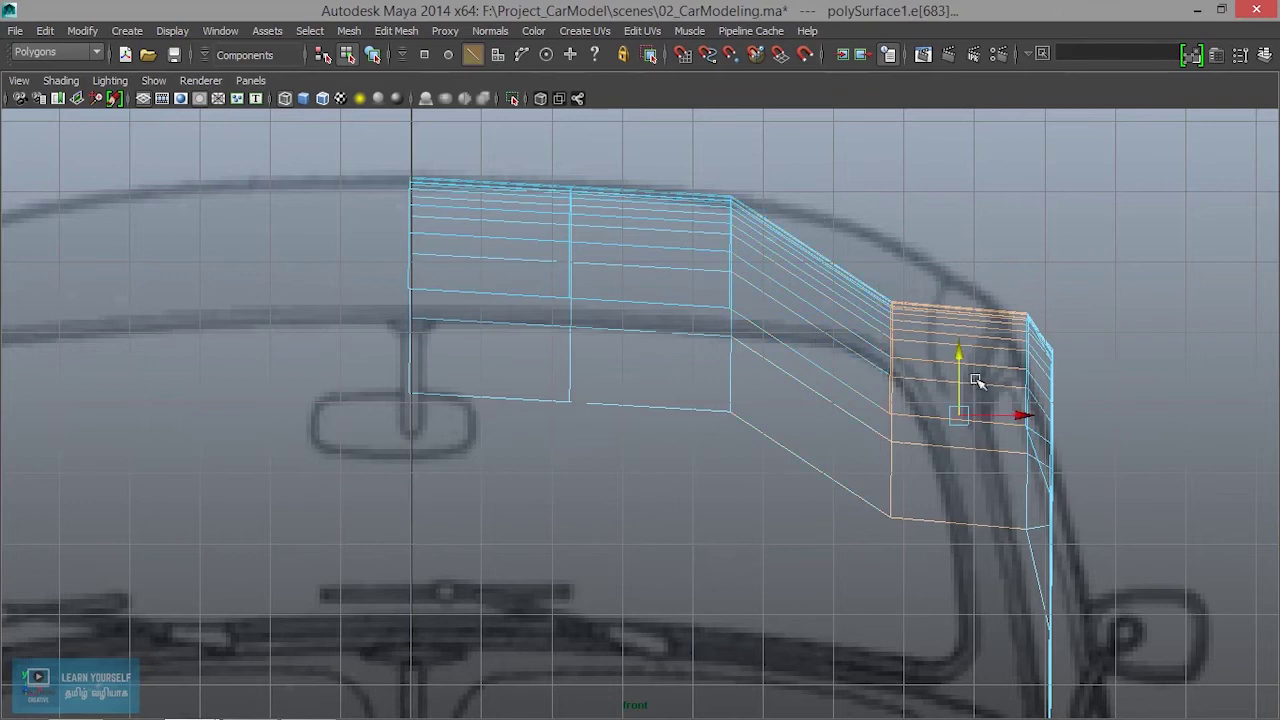
pyautogui.click(892, 430)
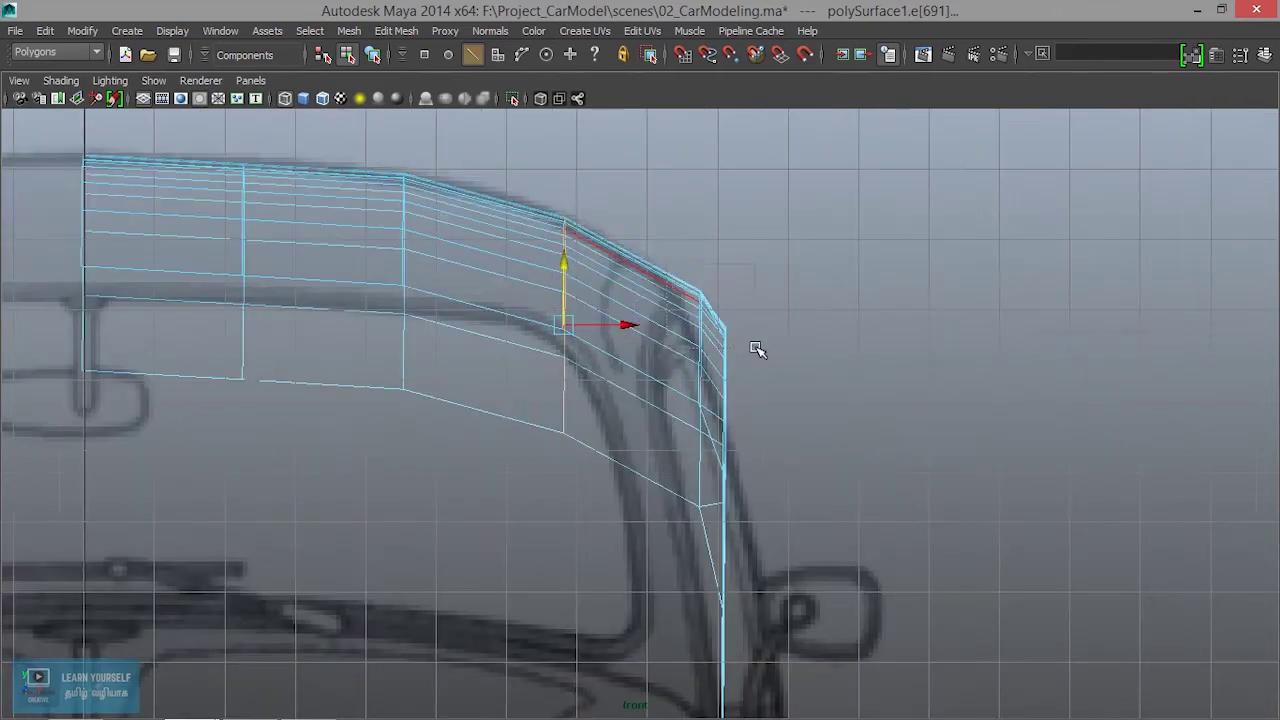
# Switch to vertex editing and nudge the roof's vertex column nearest the window frame up onto the blueprint outline
pyautogui.moveTo(524, 189); pyautogui.dragTo(620, 582)
pyautogui.keyDown('ctrl'); pyautogui.moveTo(517, 195); pyautogui.dragTo(529, 484); pyautogui.keyUp('ctrl')
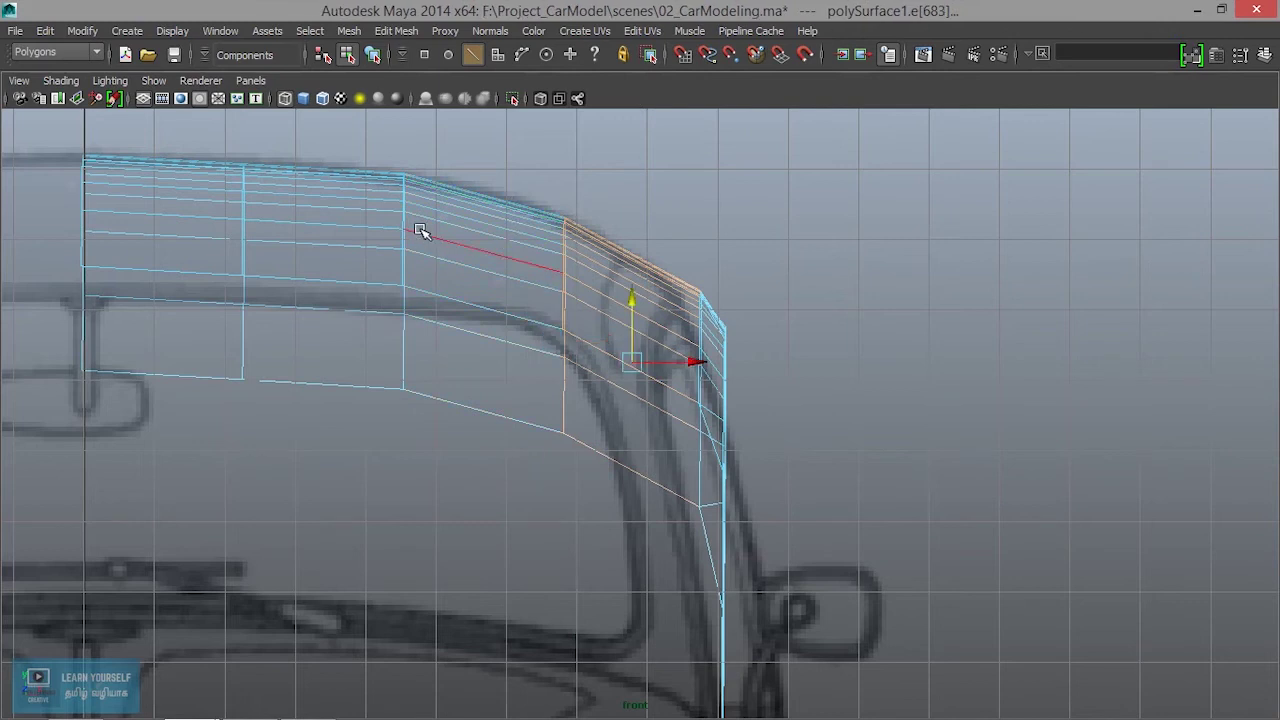
pyautogui.moveTo(553, 236); pyautogui.dragTo(521, 229, button='right')
pyautogui.moveTo(597, 532); pyautogui.dragTo(601, 556)
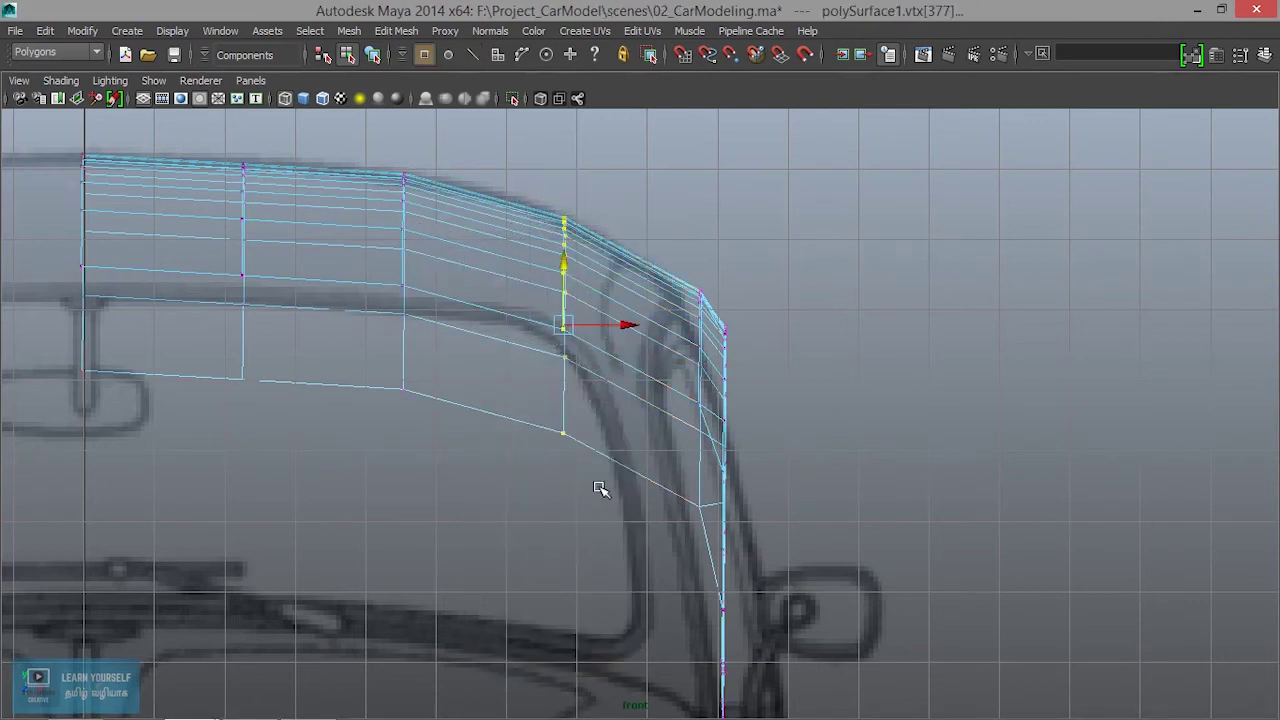
pyautogui.moveTo(563, 267); pyautogui.dragTo(563, 264)
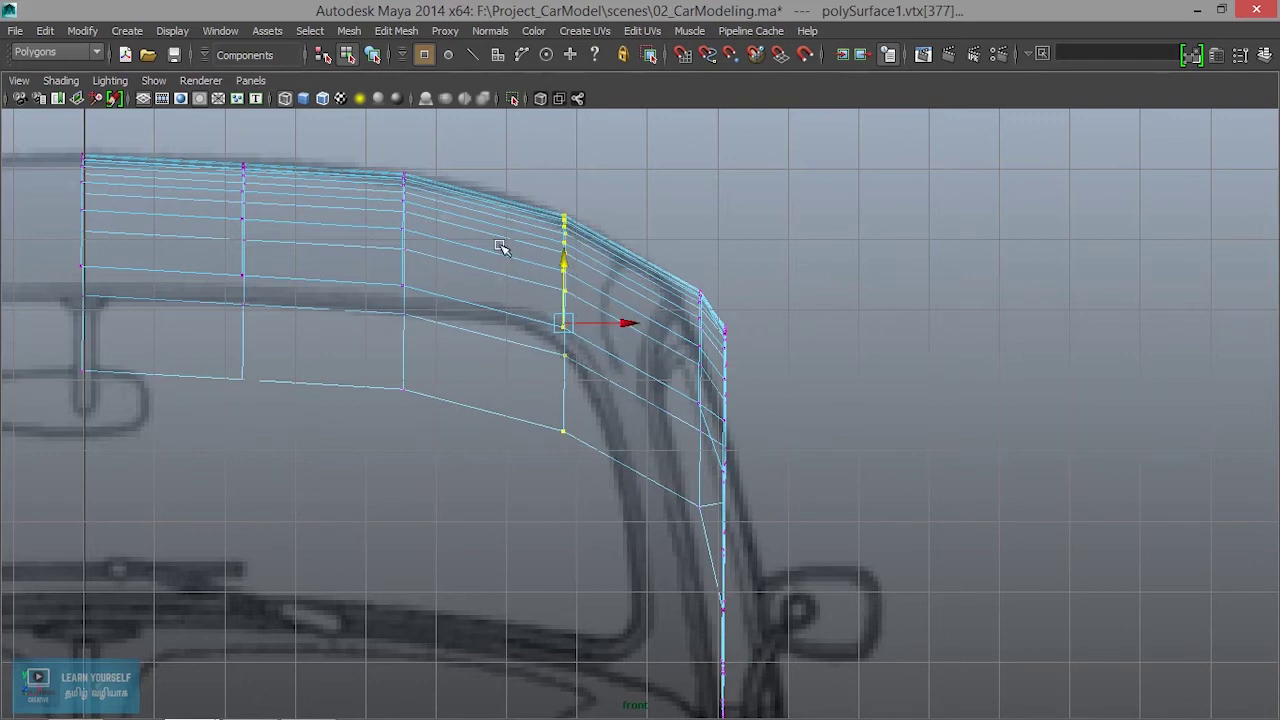
# Fine-tune the heights of the middle, inner and centre-line roof vertex columns to follow the blueprint's outline
pyautogui.moveTo(460, 371); pyautogui.dragTo(460, 373)
pyautogui.moveTo(401, 187); pyautogui.dragTo(399, 185)
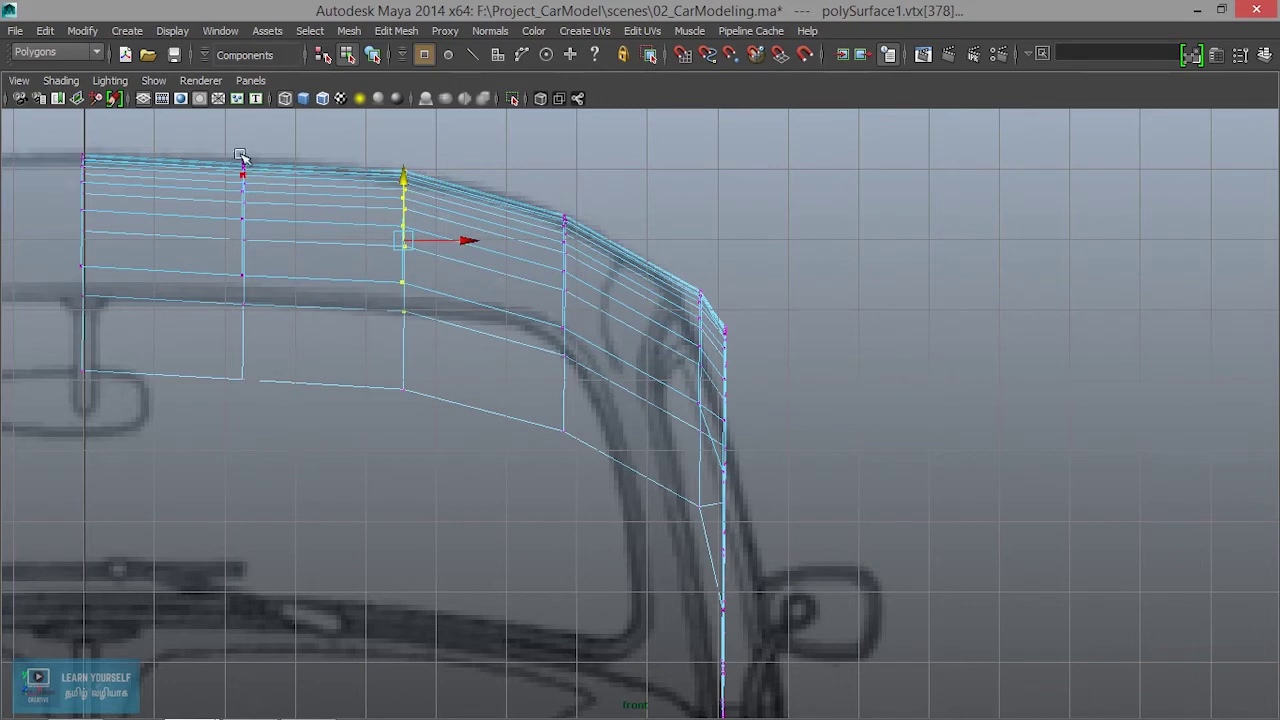
pyautogui.moveTo(345, 577); pyautogui.dragTo(345, 577)
pyautogui.moveTo(247, 217); pyautogui.dragTo(247, 213)
pyautogui.keyDown('alt'); pyautogui.moveTo(417, 448); pyautogui.dragTo(578, 480, button='middle'); pyautogui.keyUp('alt')
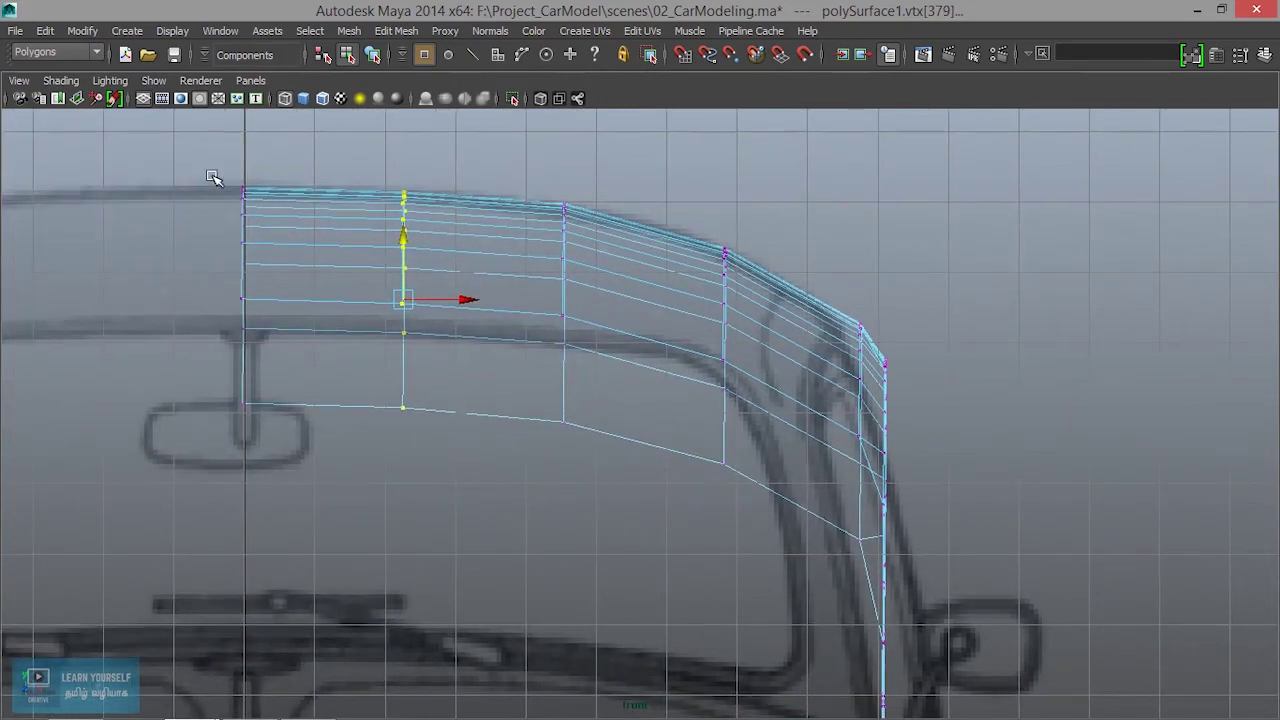
pyautogui.moveTo(366, 549); pyautogui.dragTo(366, 549)
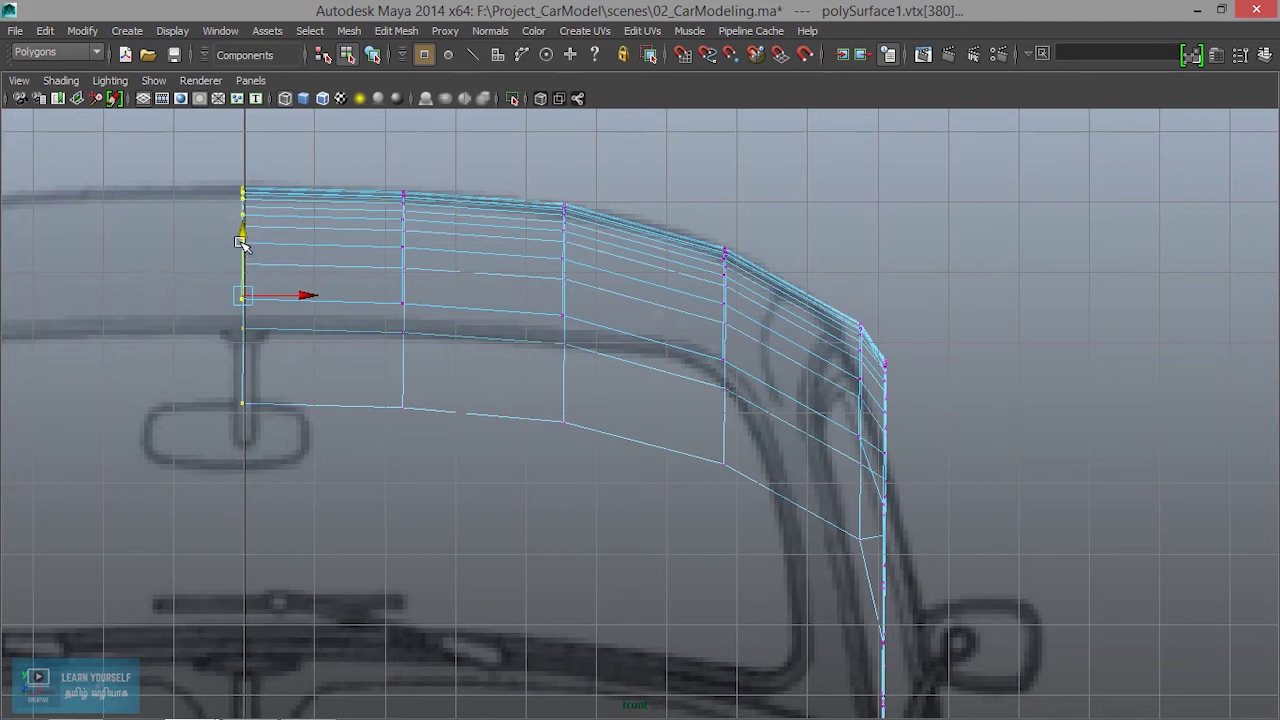
pyautogui.moveTo(242, 243); pyautogui.dragTo(241, 244)
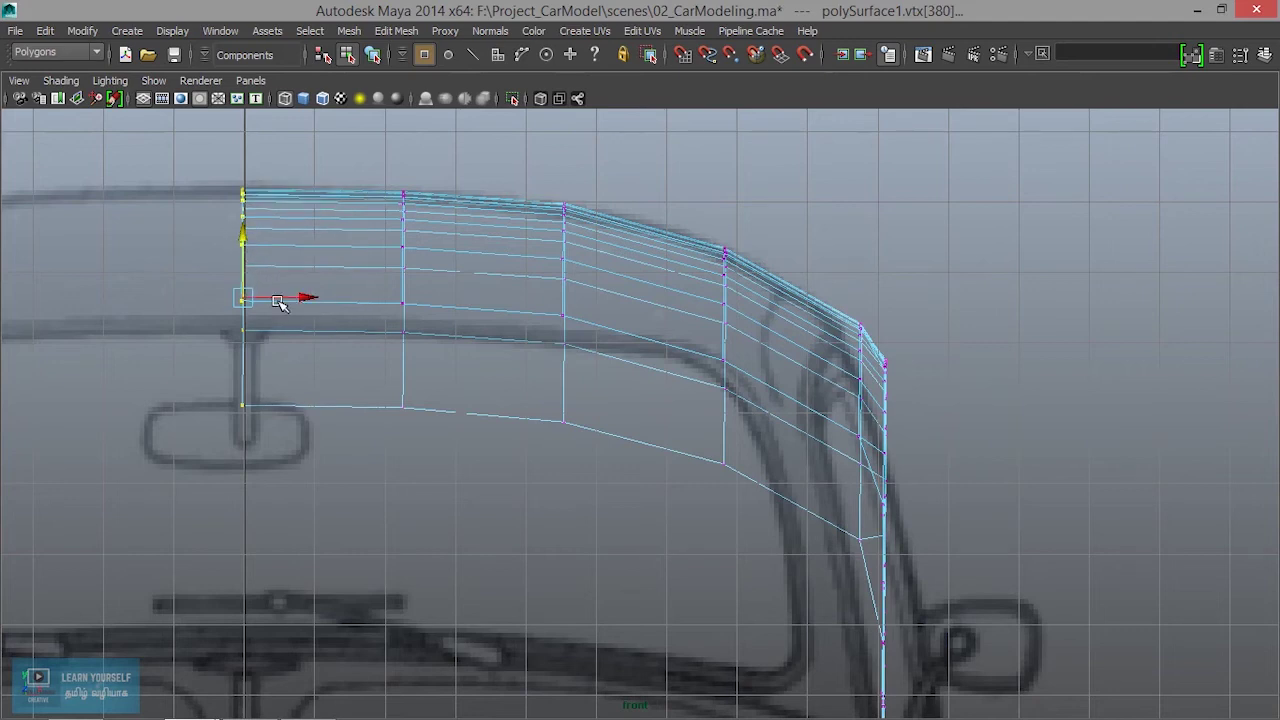
# Select the upper window frame vertices in the front view and move them inward towards the blueprint's side outline
pyautogui.keyDown('alt'); pyautogui.moveTo(774, 448); pyautogui.dragTo(506, 372, button='middle'); pyautogui.keyUp('alt')
pyautogui.keyDown('alt'); pyautogui.moveTo(490, 313); pyautogui.dragTo(798, 435, button='right'); pyautogui.keyUp('alt')
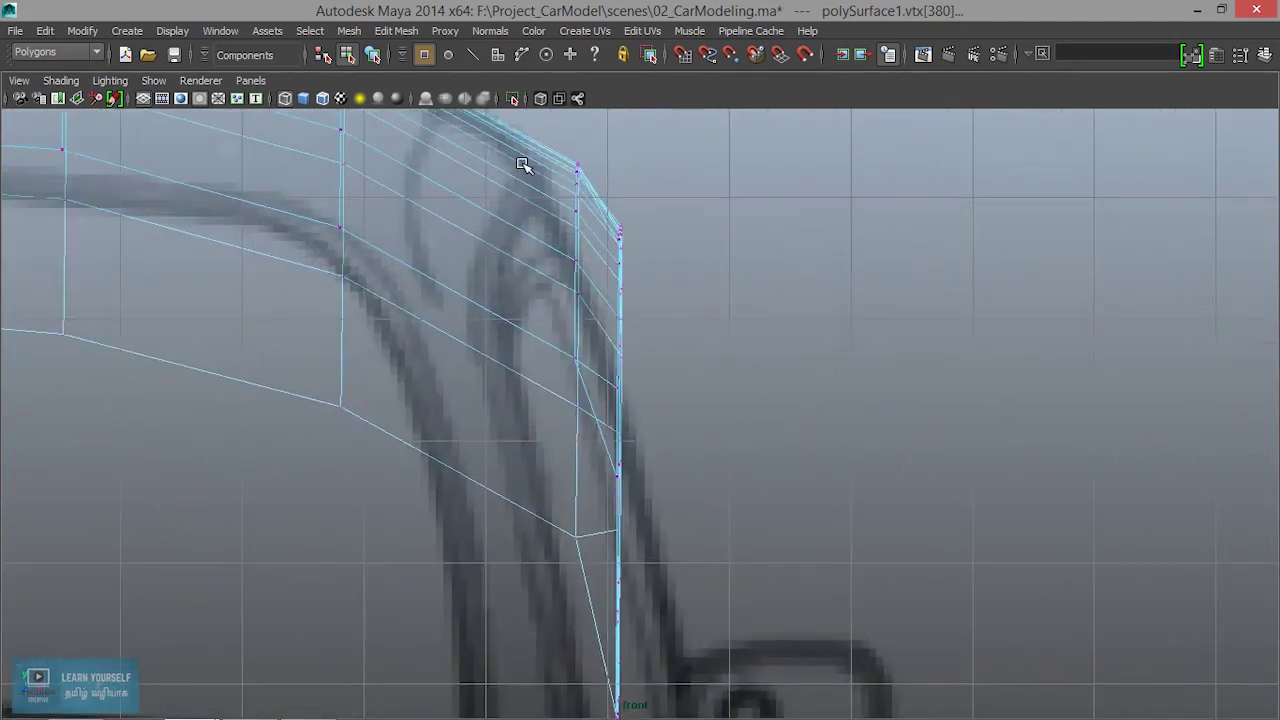
pyautogui.moveTo(697, 357); pyautogui.dragTo(695, 358)
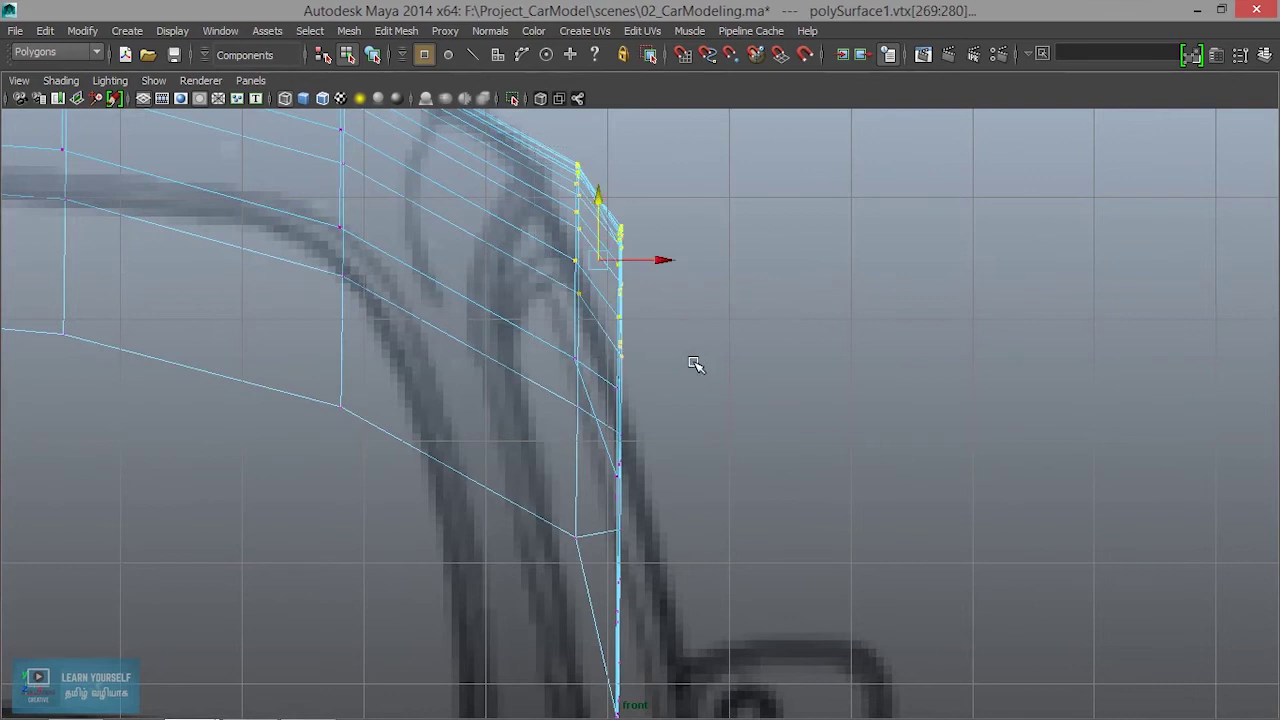
pyautogui.scroll(-7, 694, 372)
pyautogui.scroll(4, 694, 374)
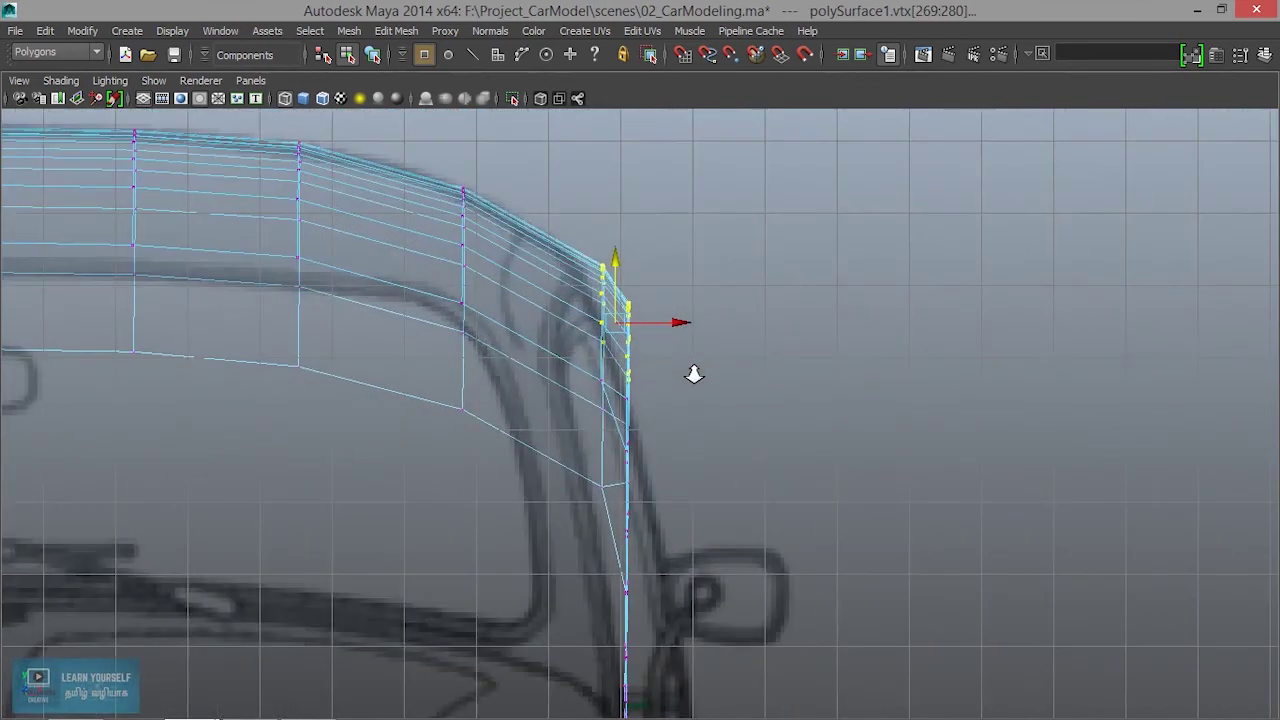
pyautogui.moveTo(572, 246); pyautogui.dragTo(692, 556)
pyautogui.moveTo(697, 500); pyautogui.dragTo(697, 500)
pyautogui.moveTo(686, 374); pyautogui.dragTo(663, 375)
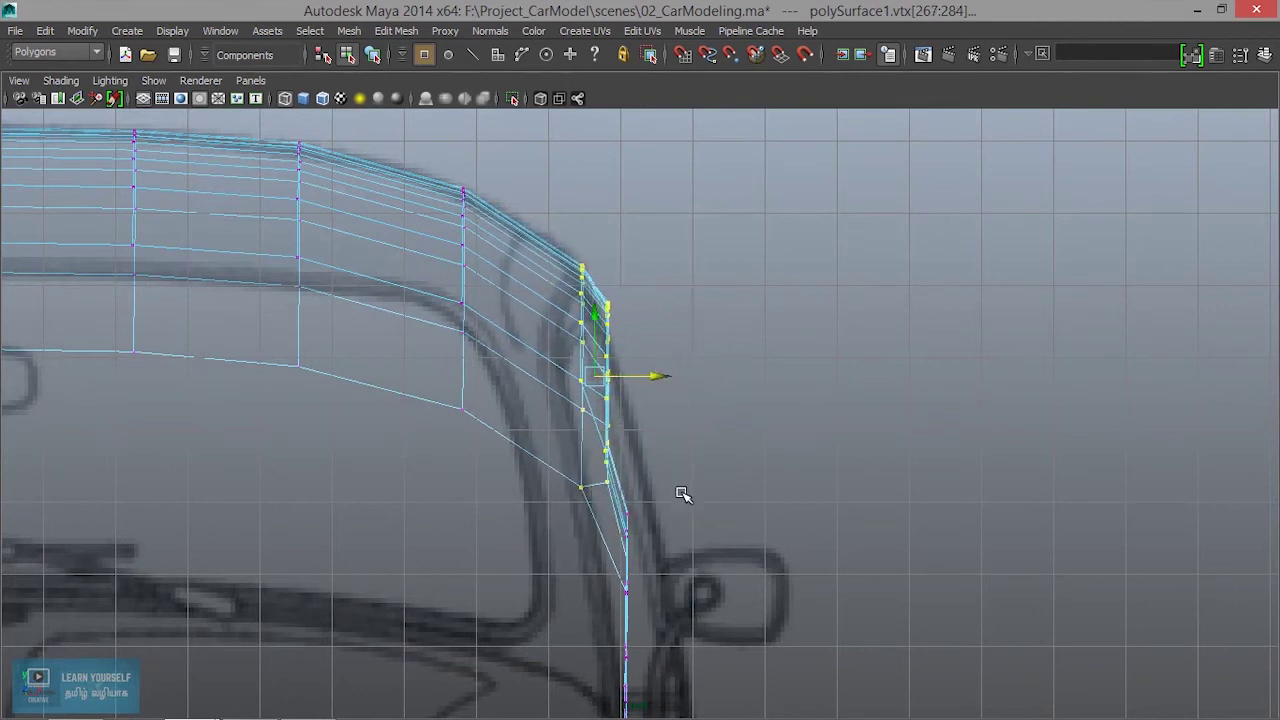
# Undo the last two changes to the upper window frame vertices after checking them in the perspective view
pyautogui.press('space')
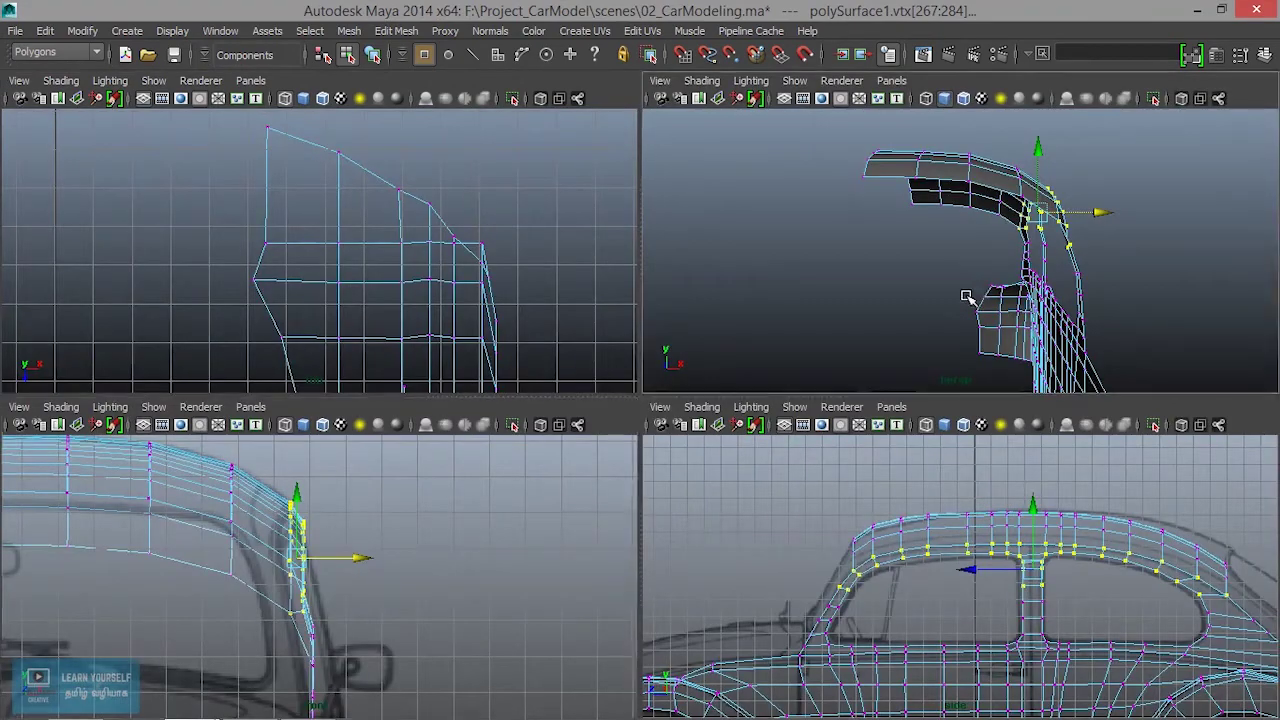
pyautogui.press('space')
pyautogui.keyDown('alt'); pyautogui.moveTo(824, 441); pyautogui.dragTo(634, 434); pyautogui.keyUp('alt')
pyautogui.keyDown('alt'); pyautogui.moveTo(634, 434); pyautogui.dragTo(871, 494, button='right'); pyautogui.keyUp('alt')
pyautogui.moveTo(871, 494)
pyautogui.keyDown('alt'); pyautogui.mouseDown()
pyautogui.moveTo(936, 477)
pyautogui.moveTo(949, 486)
pyautogui.moveTo(863, 480)
pyautogui.moveTo(890, 482)
pyautogui.mouseUp(); pyautogui.keyUp('alt')
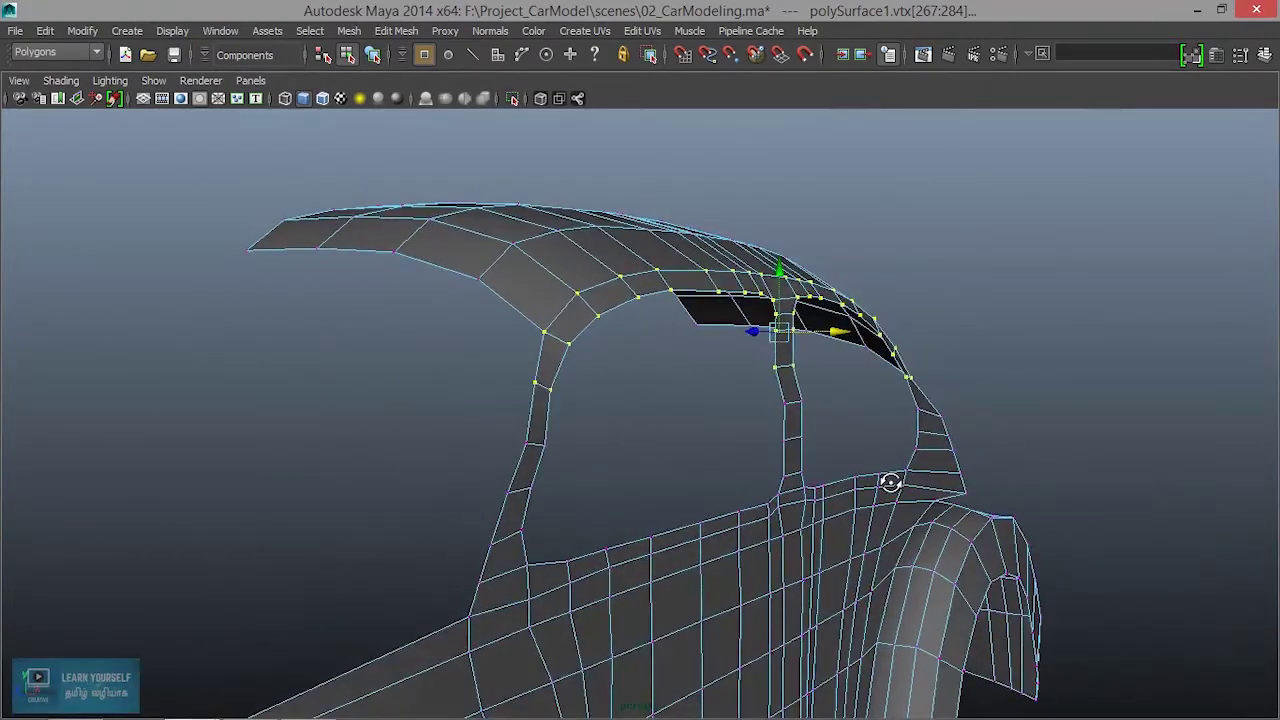
pyautogui.hotkey('ctrl', 'z')
pyautogui.hotkey('ctrl', 'z')
# Add the rear corner vertices to the upper window frame selection and adjust the frame sideways to blend with the roof curve
pyautogui.keyDown('alt'); pyautogui.moveTo(862, 485); pyautogui.dragTo(665, 495); pyautogui.keyUp('alt')
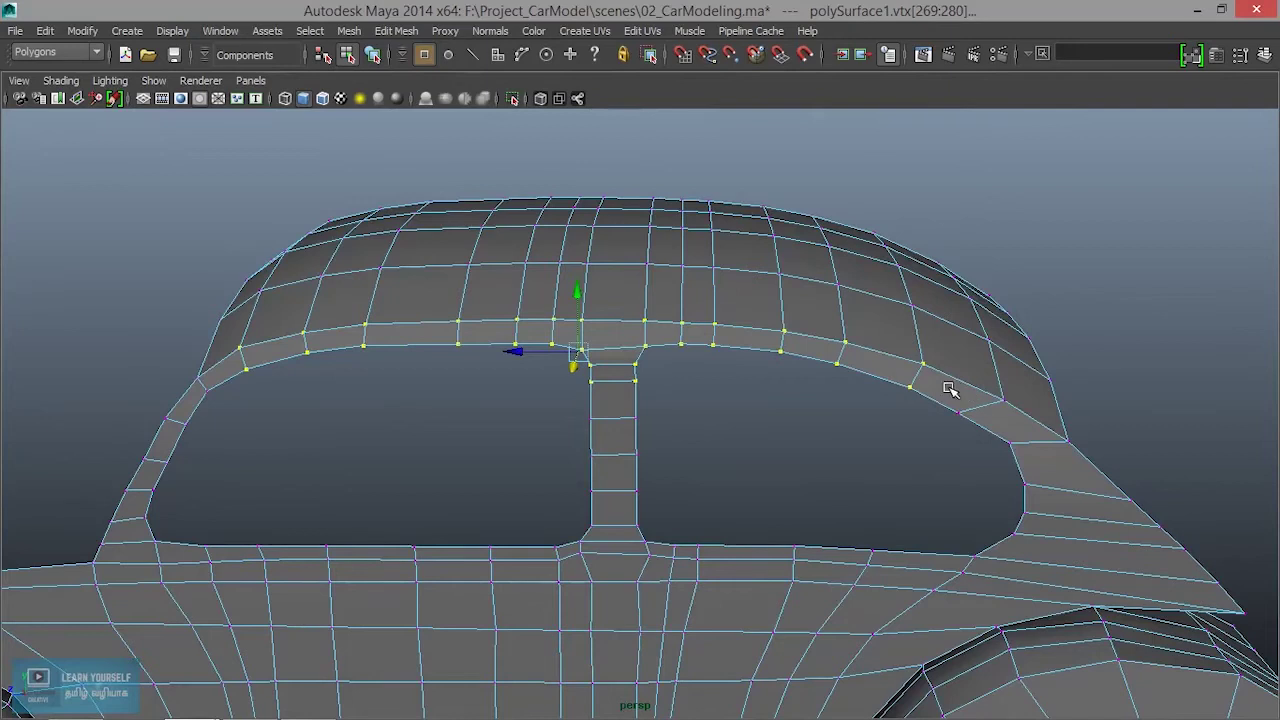
pyautogui.keyDown('shift'); pyautogui.moveTo(1007, 430); pyautogui.dragTo(1081, 455); pyautogui.keyUp('shift')
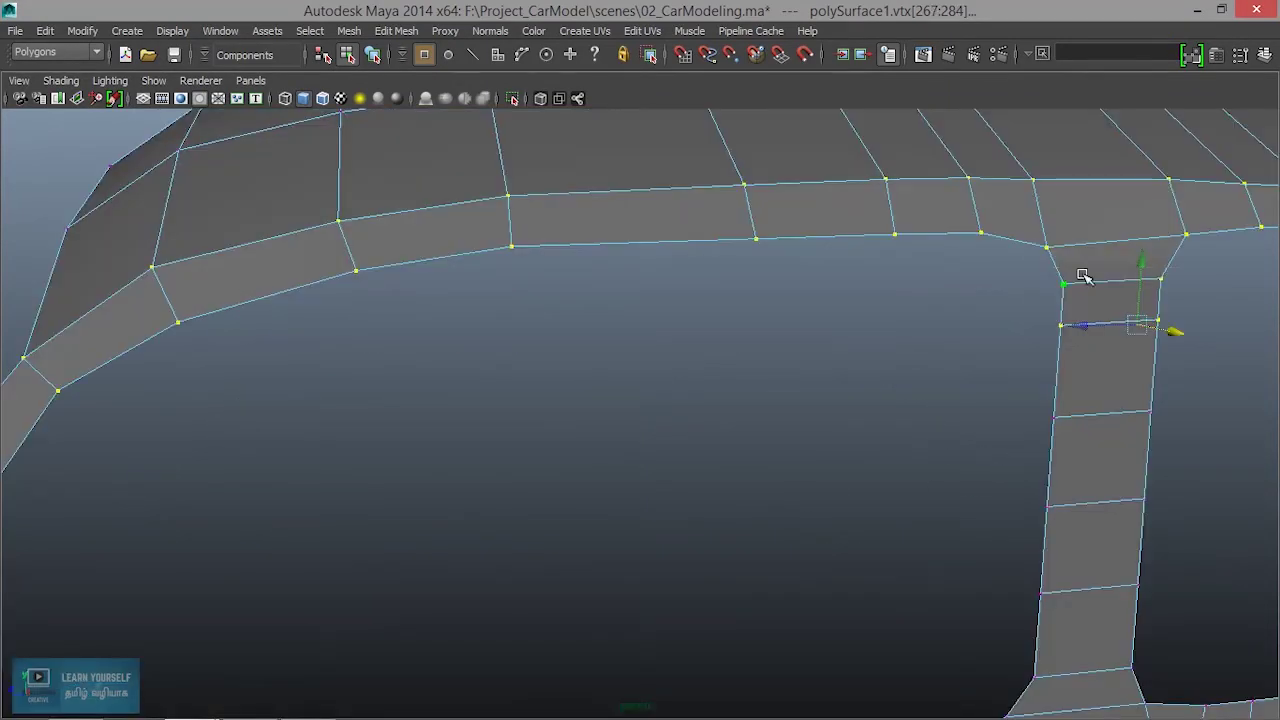
pyautogui.scroll(-4, 1172, 475)
pyautogui.keyDown('alt'); pyautogui.moveTo(1084, 487); pyautogui.dragTo(578, 452, button='middle'); pyautogui.keyUp('alt')
pyautogui.keyDown('alt'); pyautogui.moveTo(606, 458); pyautogui.dragTo(754, 431); pyautogui.keyUp('alt')
pyautogui.keyDown('alt'); pyautogui.moveTo(679, 497); pyautogui.dragTo(951, 454); pyautogui.keyUp('alt')
pyautogui.moveTo(873, 364); pyautogui.dragTo(848, 366)
pyautogui.moveTo(800, 302); pyautogui.dragTo(803, 296)
pyautogui.hotkey('ctrl', 'z')
pyautogui.moveTo(858, 364); pyautogui.dragTo(868, 368)
pyautogui.keyDown('alt'); pyautogui.moveTo(678, 478); pyautogui.dragTo(574, 483); pyautogui.keyUp('alt')
pyautogui.scroll(3, 621, 507)
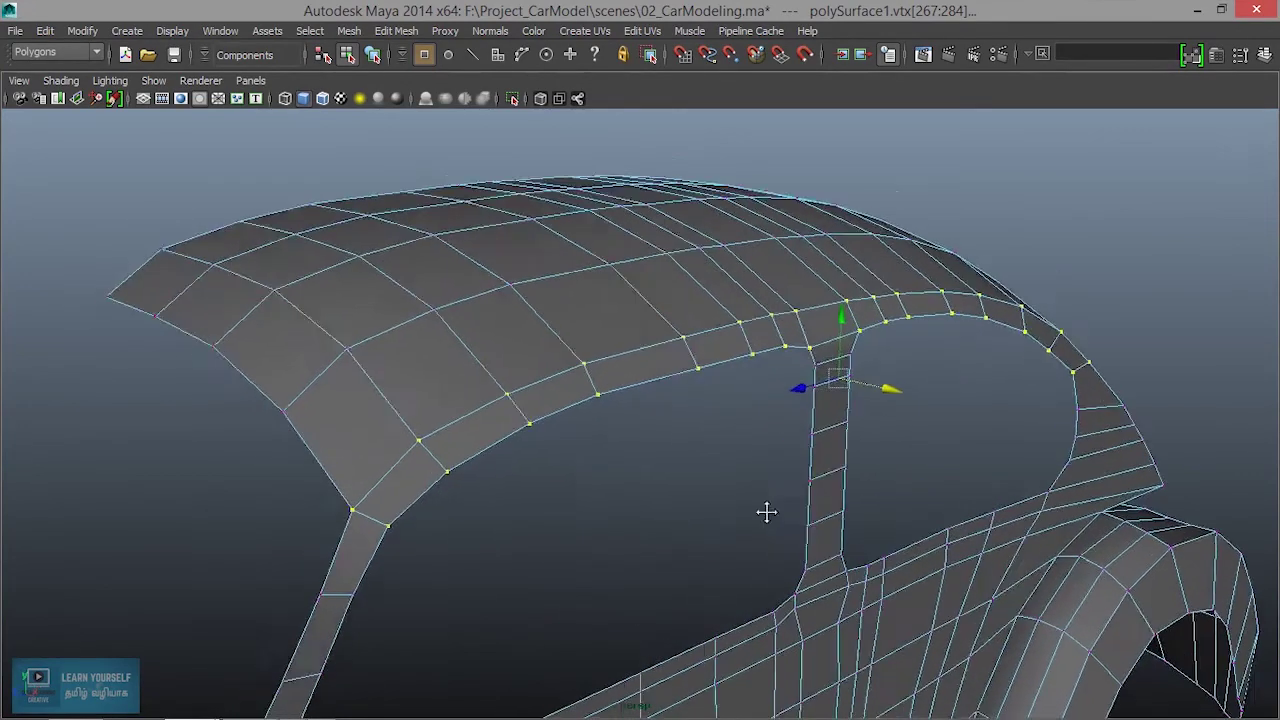
# Select the single outer vertex on the upper part of the front window pillar and nudge it sideways to smooth the edge
pyautogui.keyDown('alt'); pyautogui.moveTo(714, 526); pyautogui.dragTo(1027, 410, button='middle'); pyautogui.keyUp('alt')
pyautogui.scroll(2, 786, 444)
pyautogui.keyDown('alt'); pyautogui.moveTo(830, 450); pyautogui.dragTo(795, 454); pyautogui.keyUp('alt')
pyautogui.moveTo(578, 291); pyautogui.dragTo(621, 328)
pyautogui.keyDown('alt'); pyautogui.moveTo(635, 381); pyautogui.dragTo(664, 386); pyautogui.keyUp('alt')
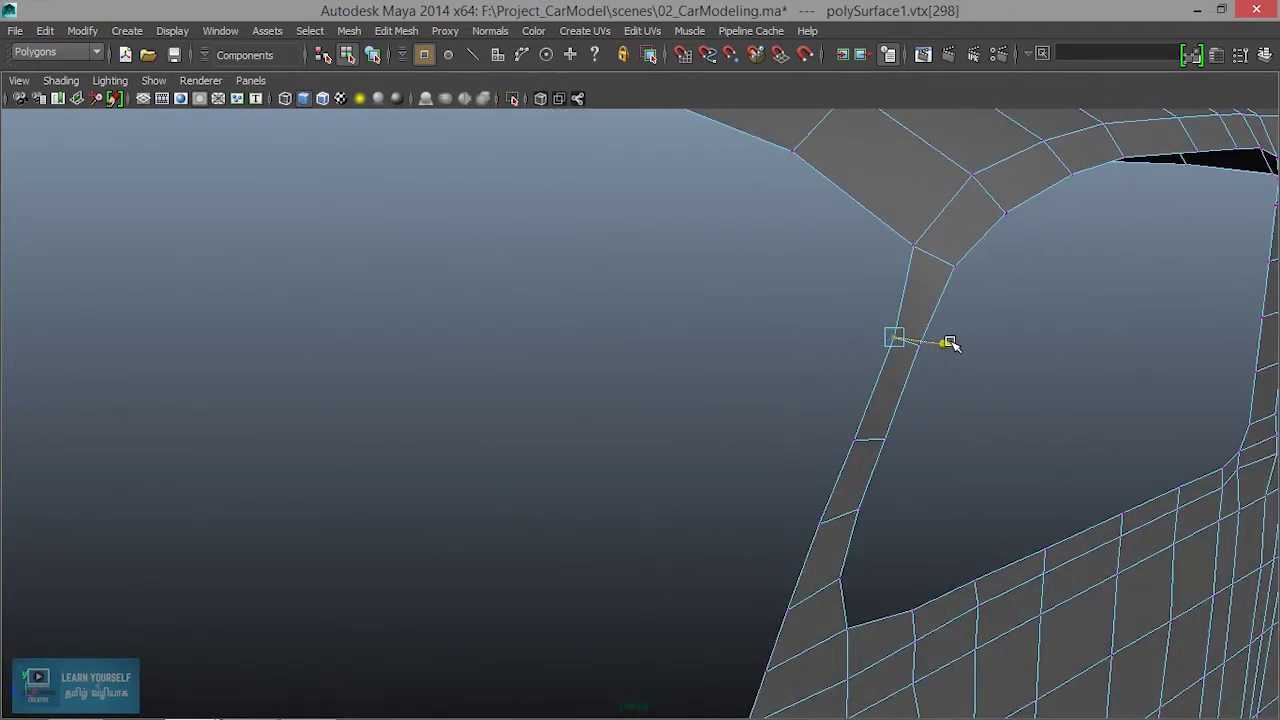
pyautogui.moveTo(950, 340); pyautogui.dragTo(945, 342)
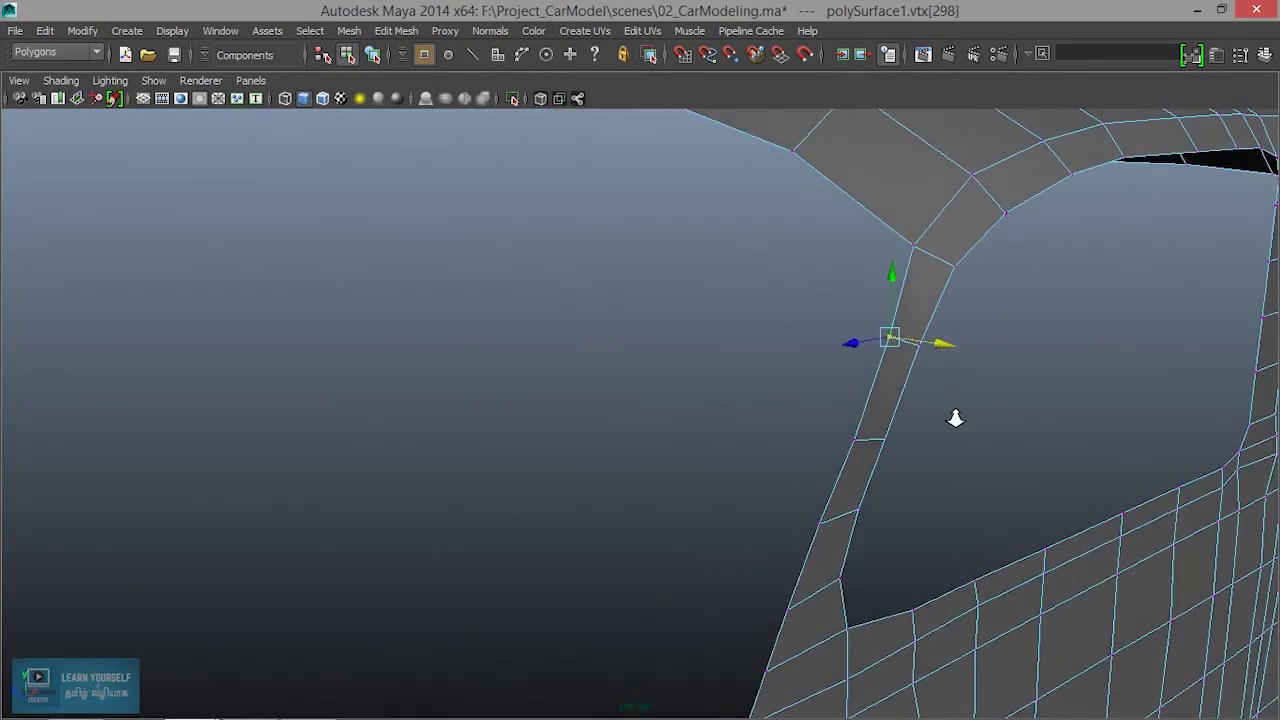
# Select the outer edge vertex behind the rear side window and nudge it sideways to even out the rear pillar
pyautogui.scroll(-4, 957, 417)
pyautogui.keyDown('alt'); pyautogui.moveTo(937, 434); pyautogui.dragTo(711, 423); pyautogui.keyUp('alt')
pyautogui.moveTo(751, 474); pyautogui.dragTo(763, 506)
pyautogui.moveTo(517, 450); pyautogui.dragTo(524, 450)
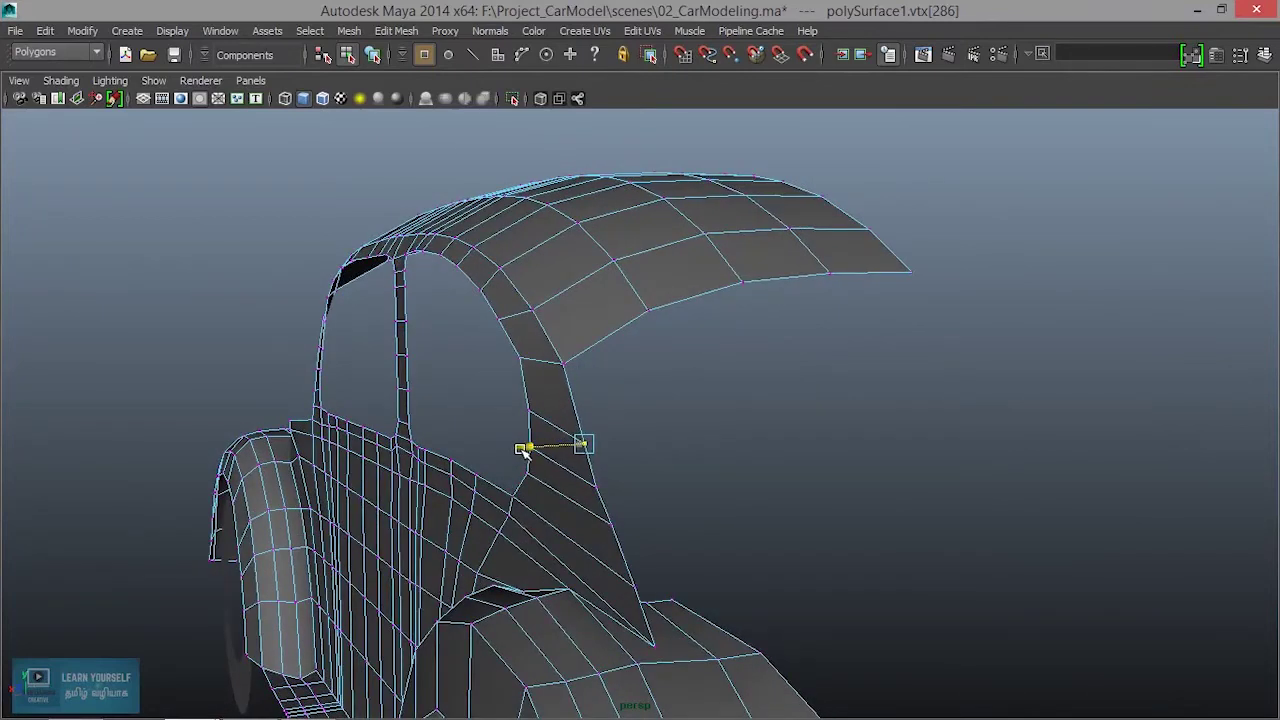
pyautogui.keyDown('alt'); pyautogui.moveTo(795, 470); pyautogui.dragTo(962, 518); pyautogui.keyUp('alt')
# Return to object mode and inspect the car body from several angles in smooth mesh preview
pyautogui.moveTo(757, 320); pyautogui.dragTo(834, 250, button='right')
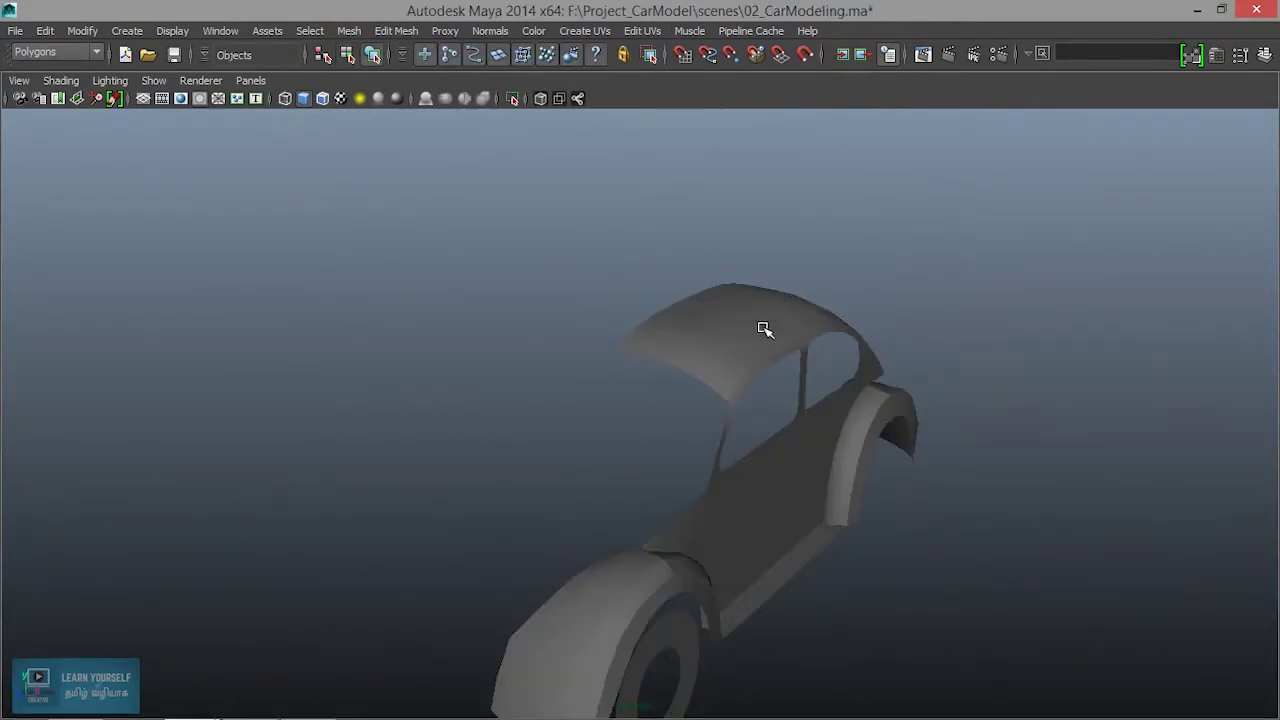
pyautogui.click(764, 332)
pyautogui.click(1000, 500)
pyautogui.keyDown('alt'); pyautogui.moveTo(974, 517); pyautogui.dragTo(866, 537); pyautogui.keyUp('alt')
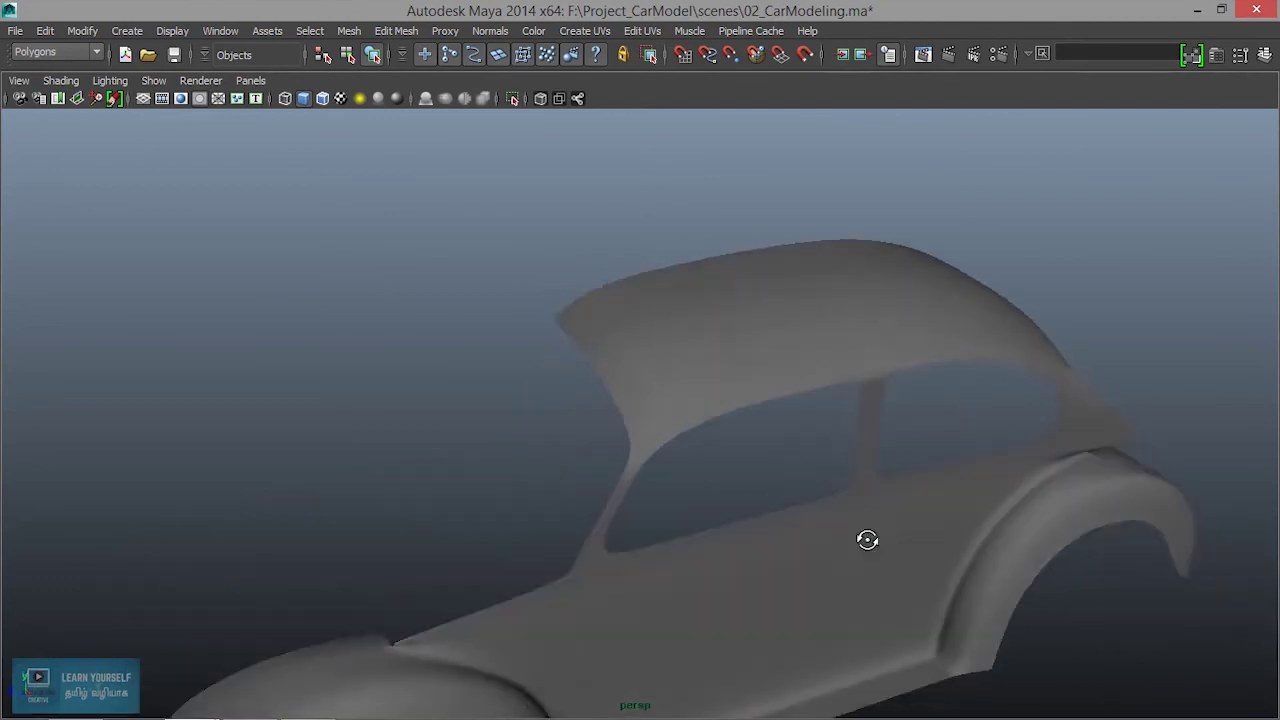
pyautogui.keyDown('alt'); pyautogui.moveTo(866, 537); pyautogui.dragTo(851, 334); pyautogui.keyUp('alt')
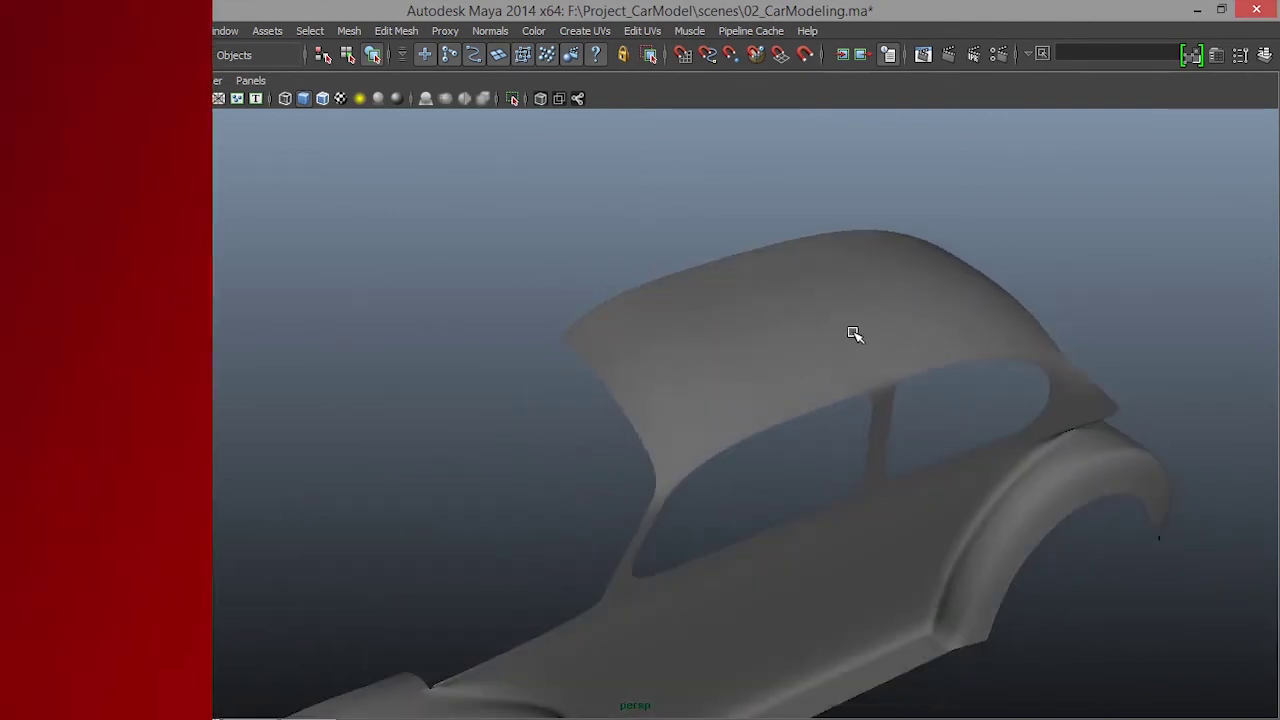
pyautogui.click(868, 424)
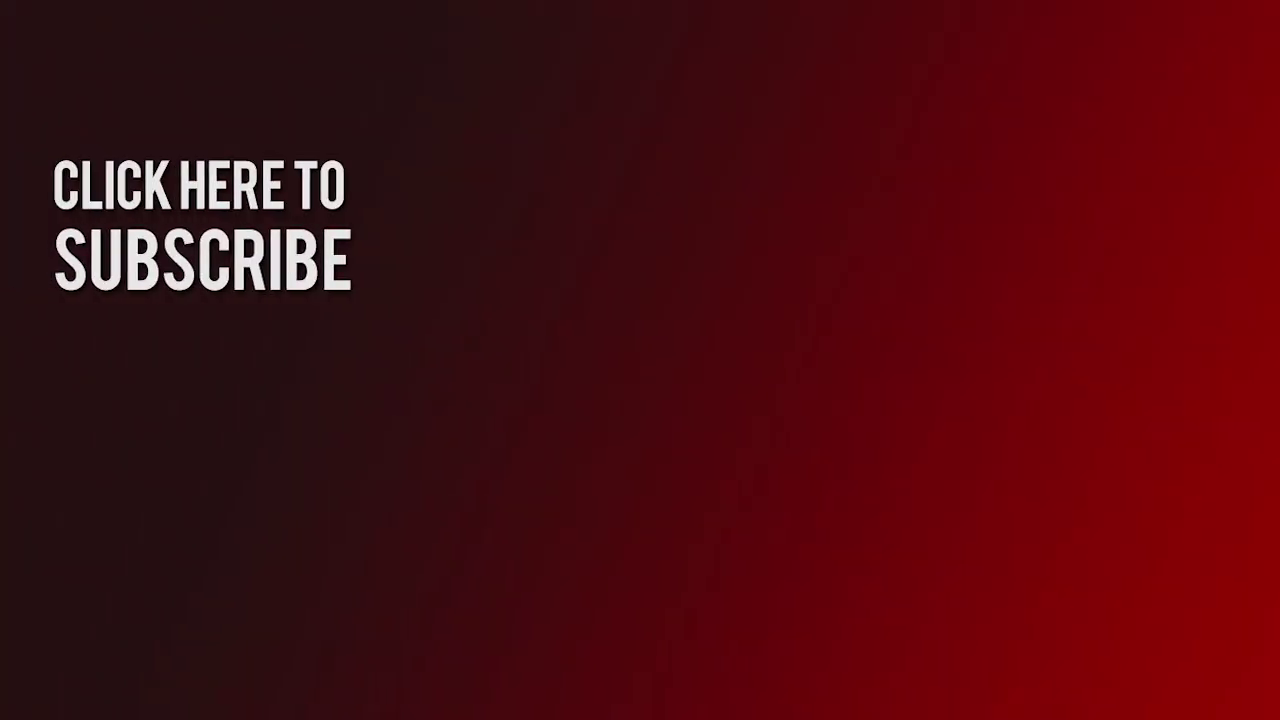